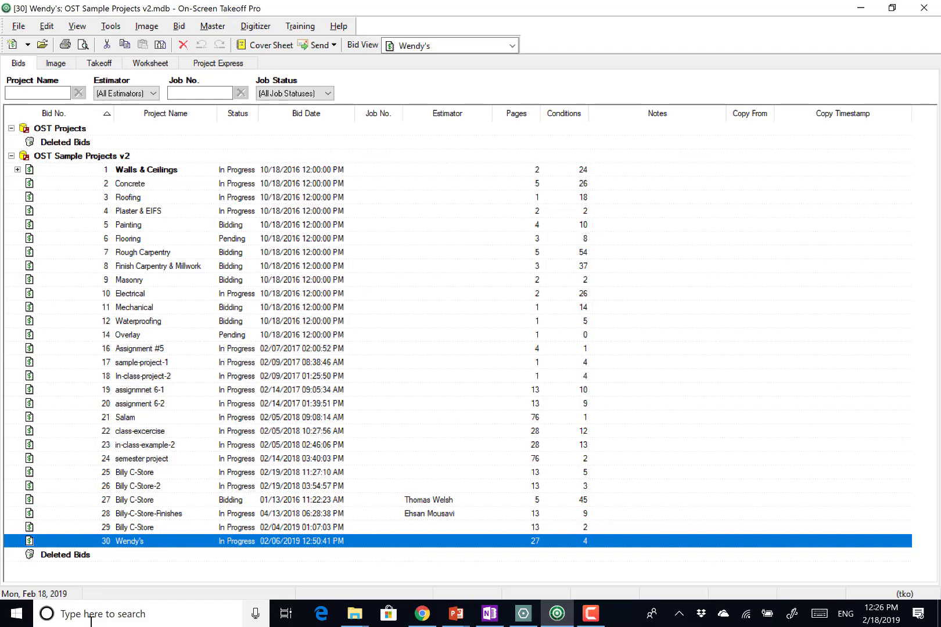
Step: Find the ZoomIt compressed folder on the computer and run the ZoomIt application without extracting the files
key(super)
text(zoom)
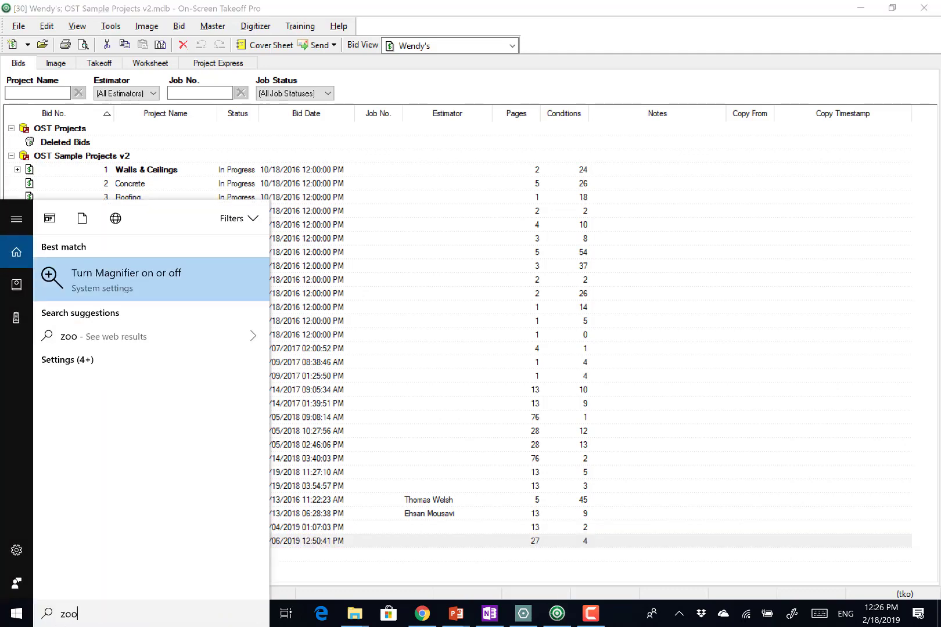
click(93, 325)
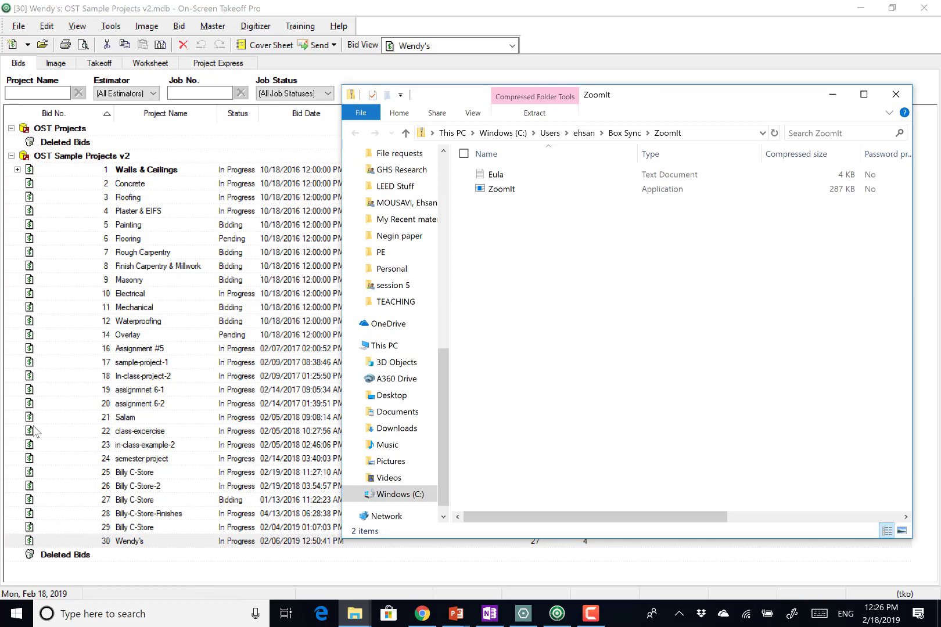
click(493, 190)
double_click(498, 190)
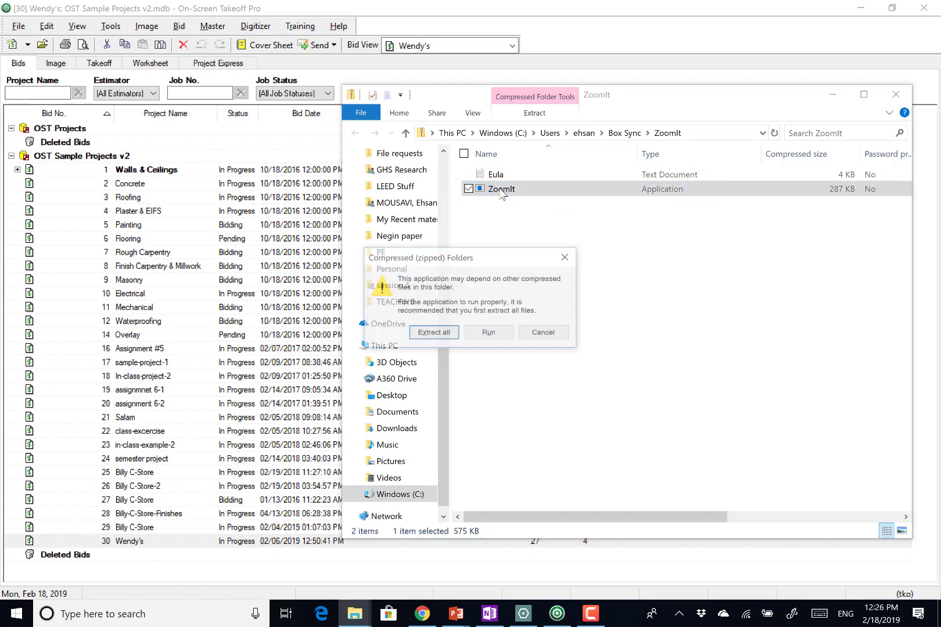
click(480, 334)
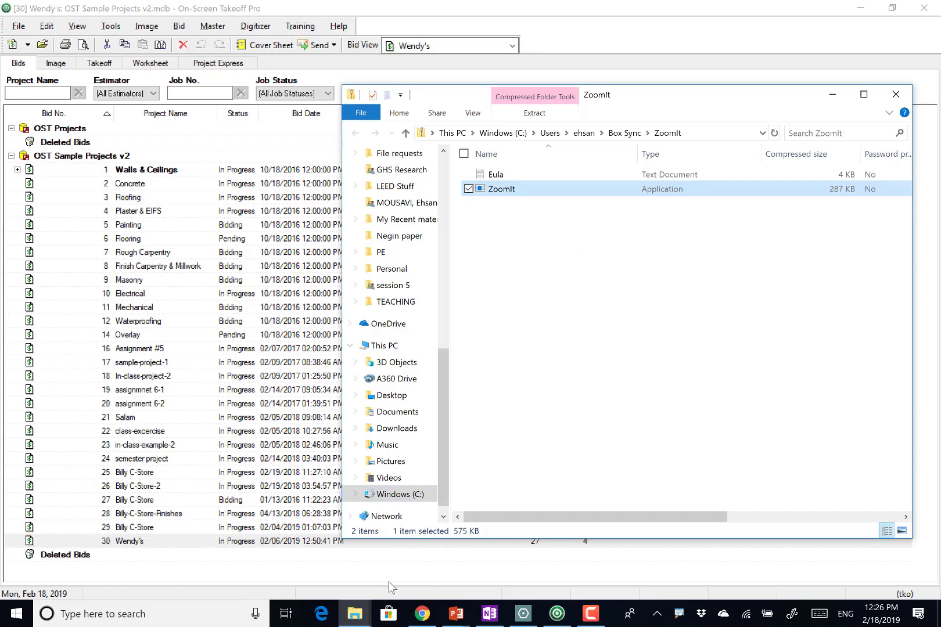
Step: Switch to On-Screen Takeoff, create a bid named Excavation 2 without selecting plans, and dismiss the Condition Helper
click(235, 13)
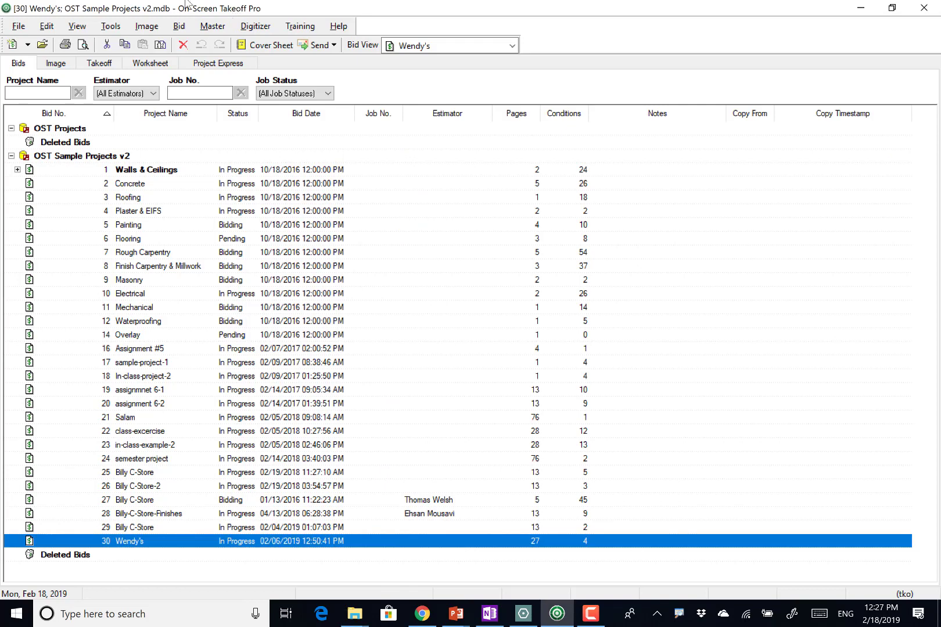
click(13, 45)
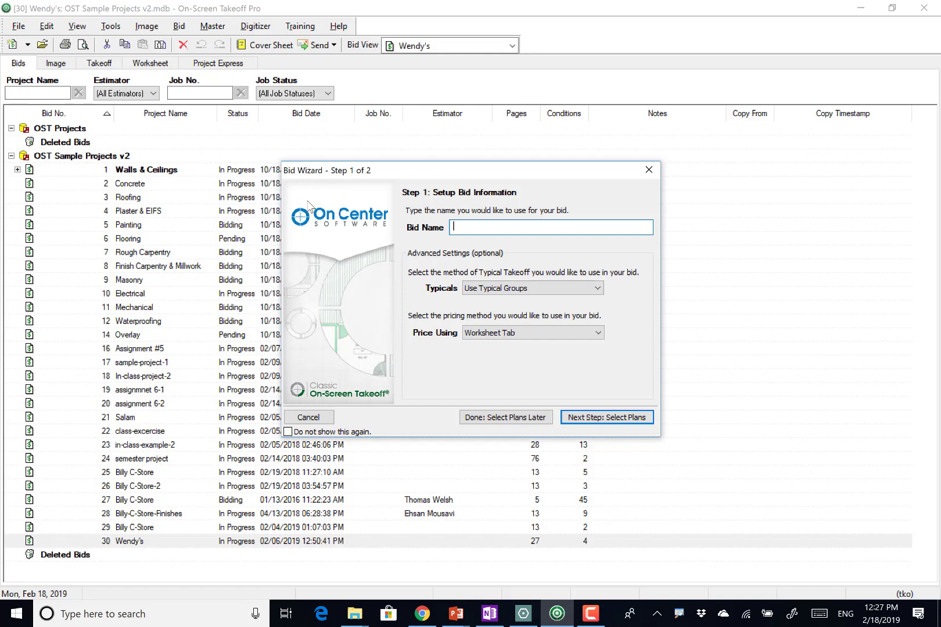
text(Excavation 2)
click(504, 417)
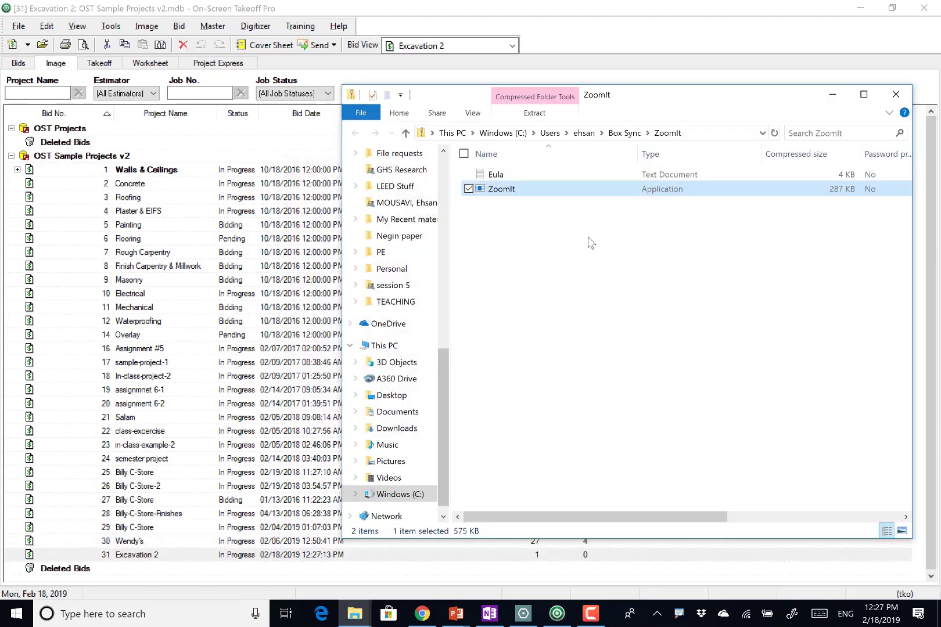
click(379, 4)
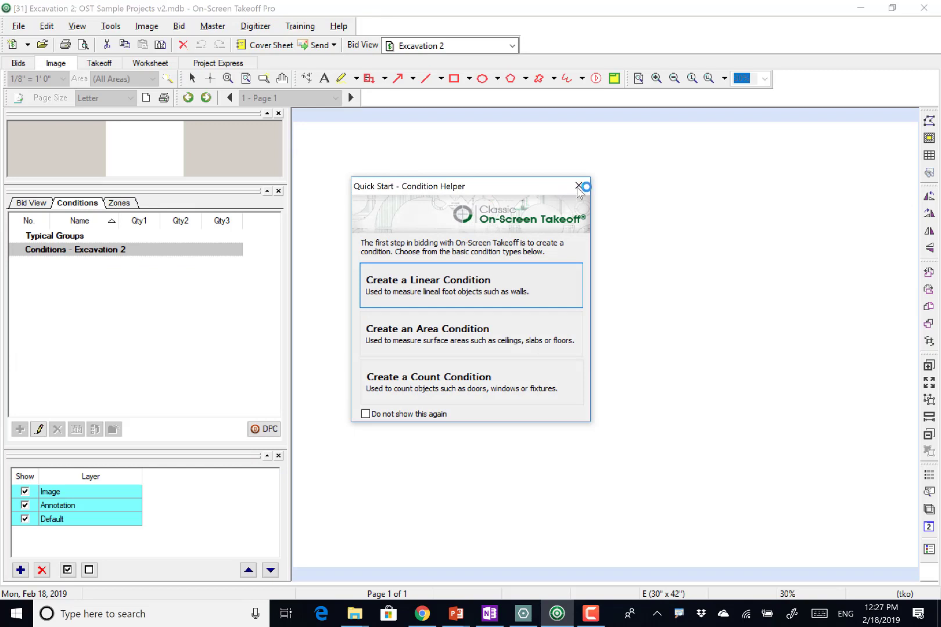
click(578, 185)
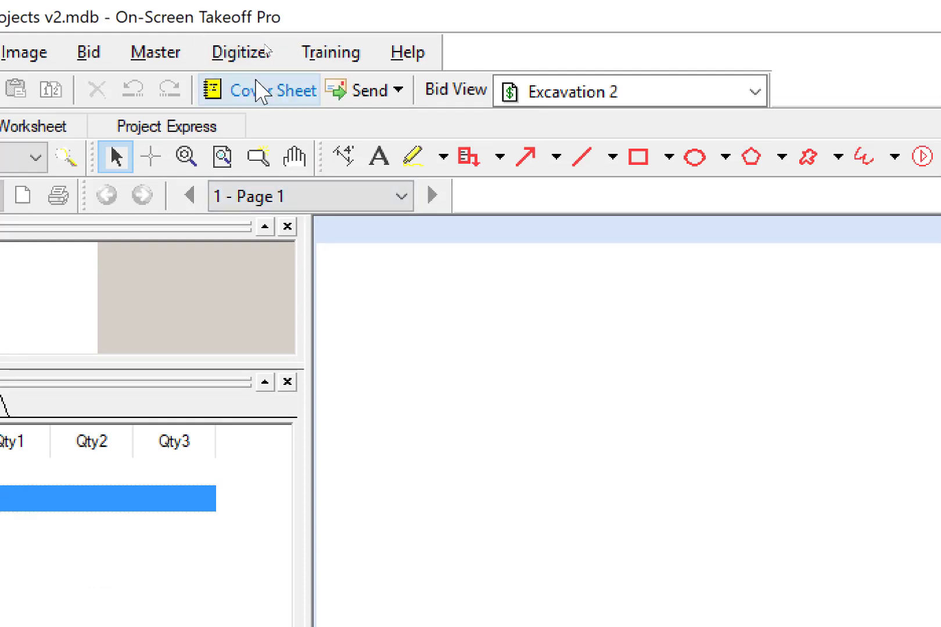
Step: Begin inserting a new image page from the bid's cover sheet and browse to the Desktop folder
click(265, 93)
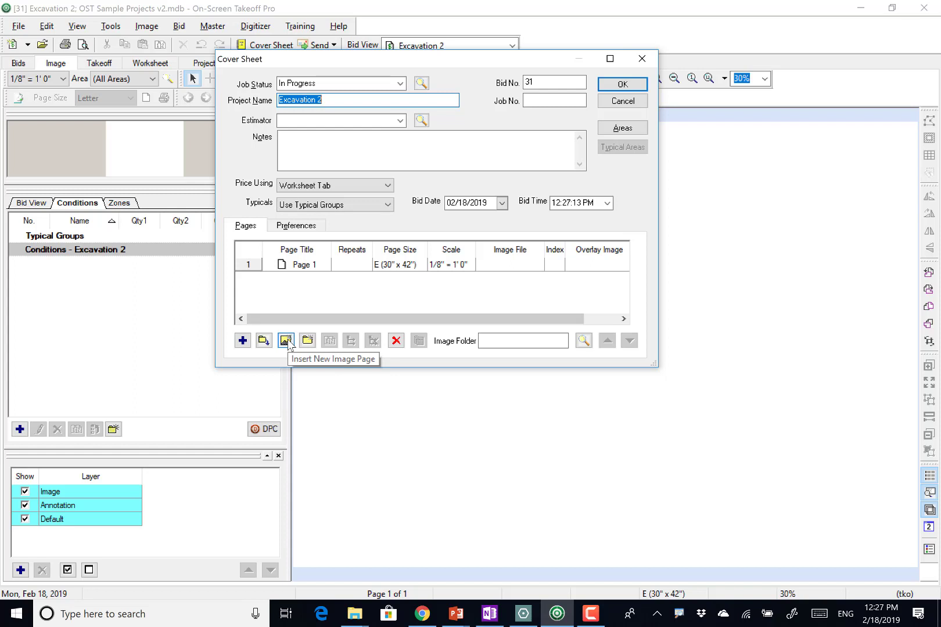
click(286, 343)
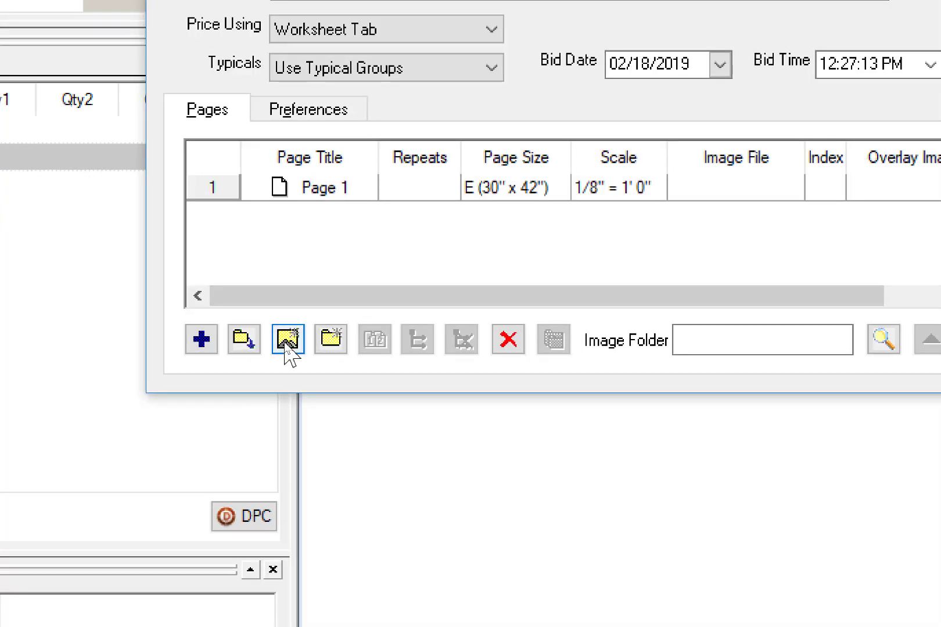
click(286, 346)
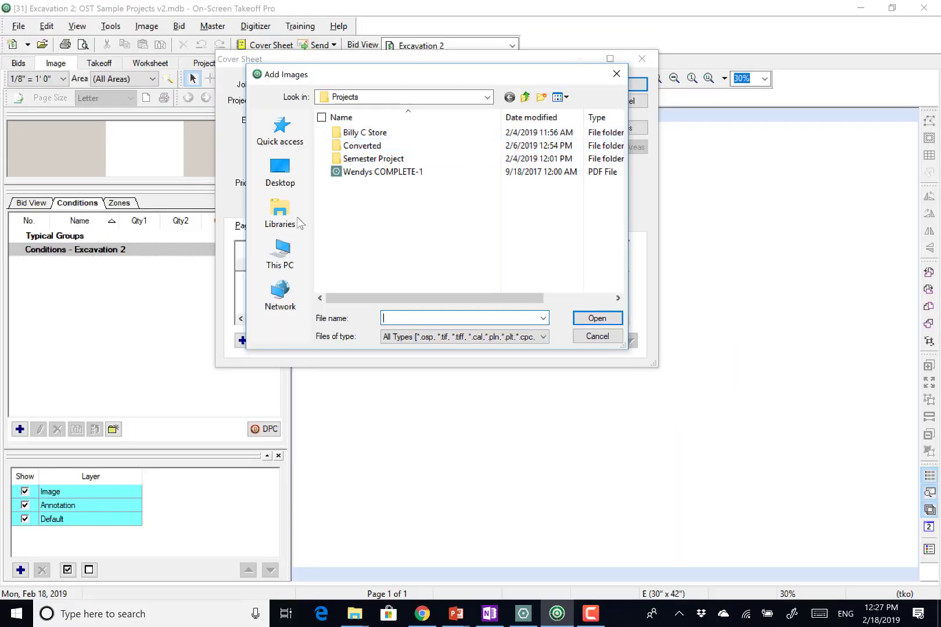
click(288, 185)
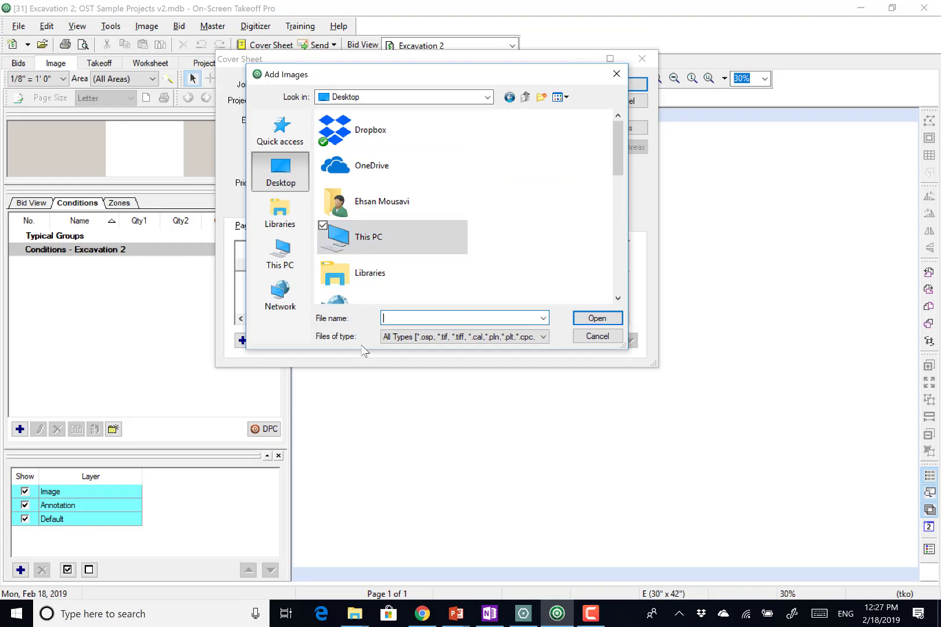
Step: Copy the in-class exercise image from the Downloads folder in File Explorer to the desktop
click(355, 613)
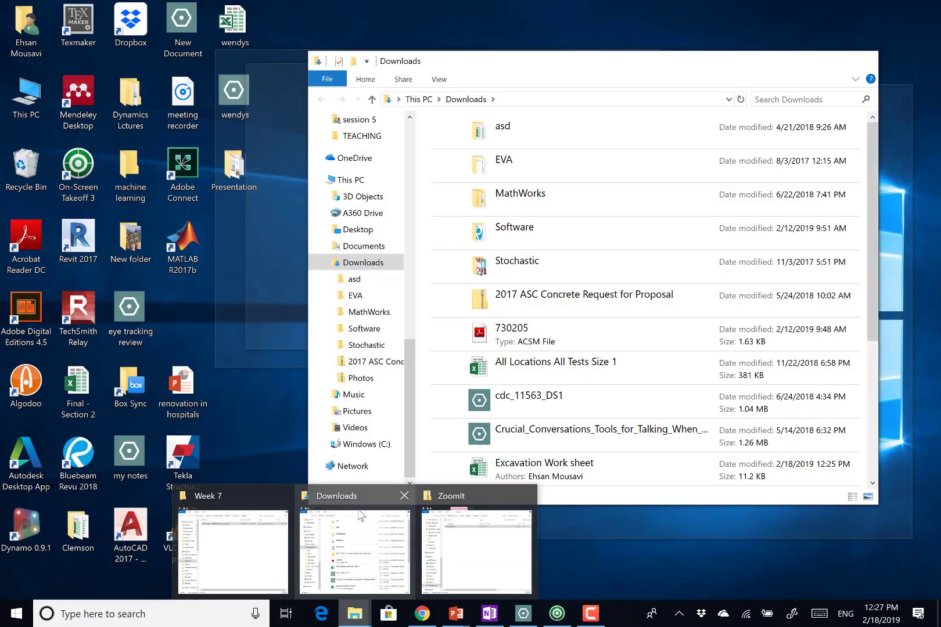
click(355, 546)
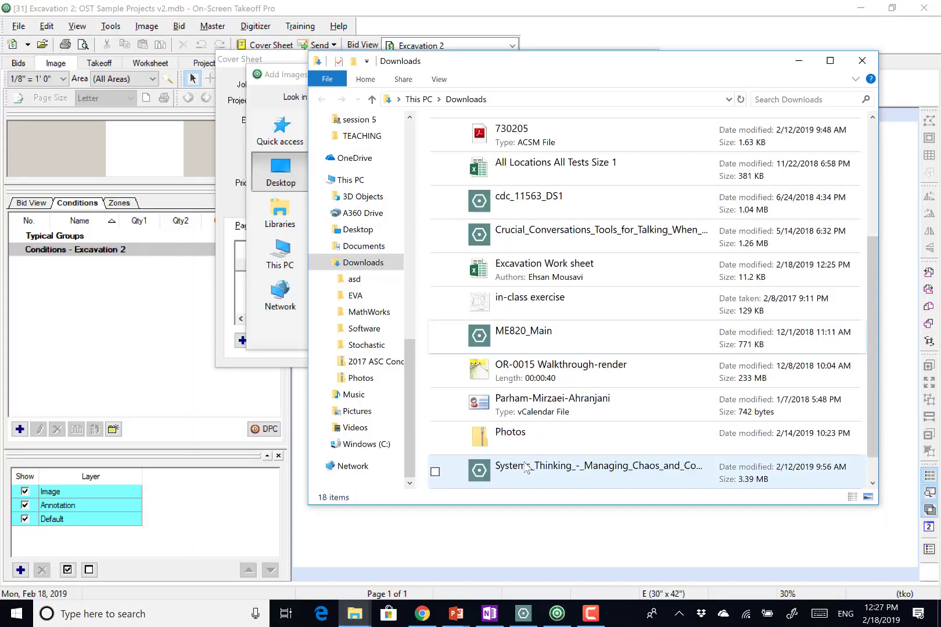
scroll(526, 467, down, 1)
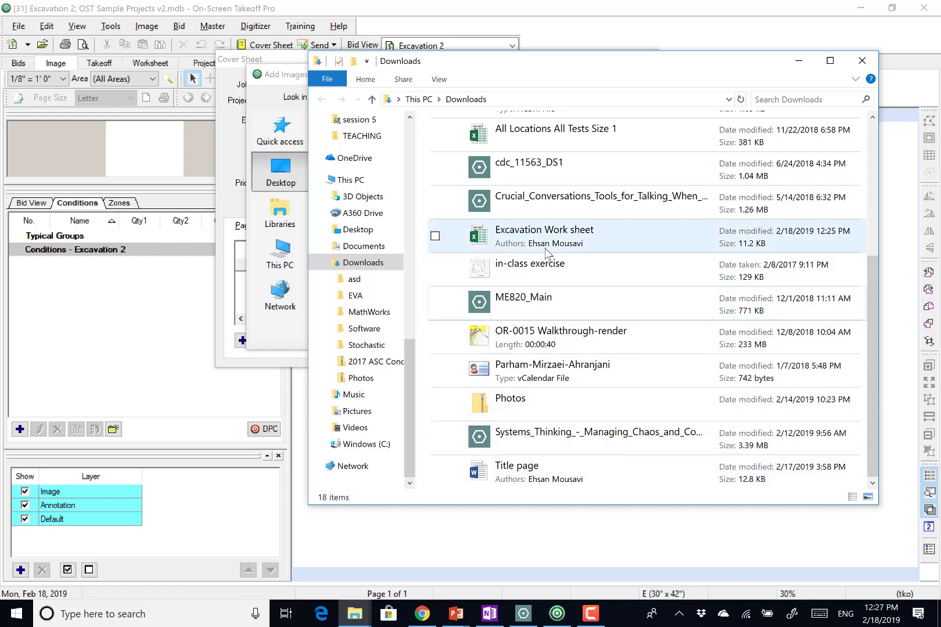
scroll(495, 262, up, 7)
scroll(541, 395, down, 6)
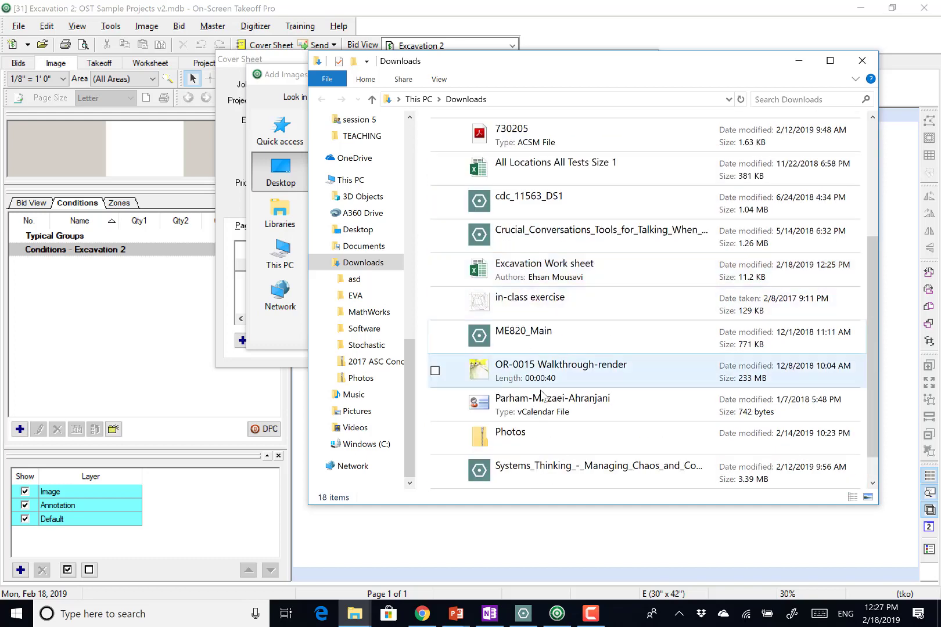
scroll(488, 313, down, 1)
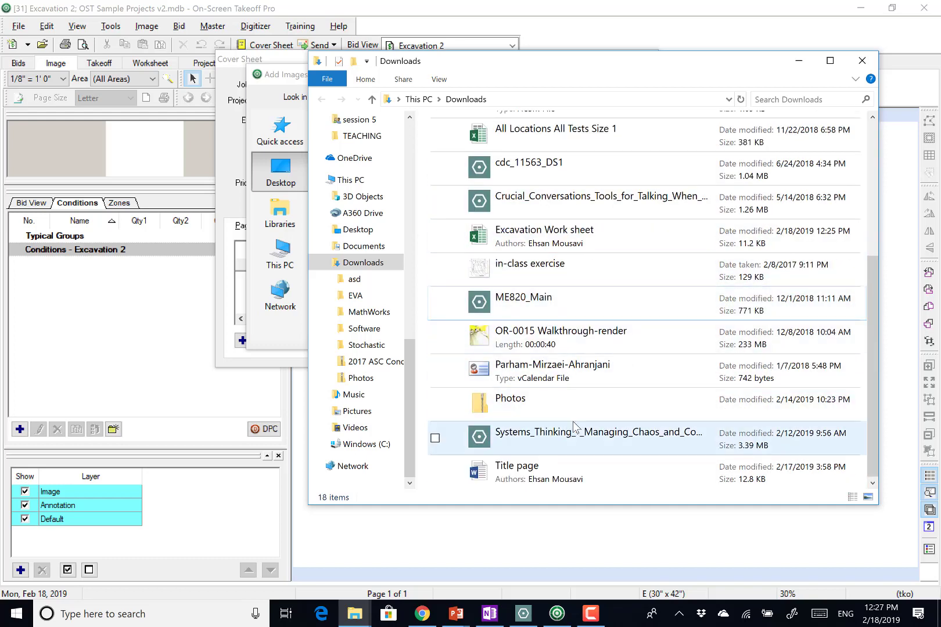
scroll(540, 325, up, 3)
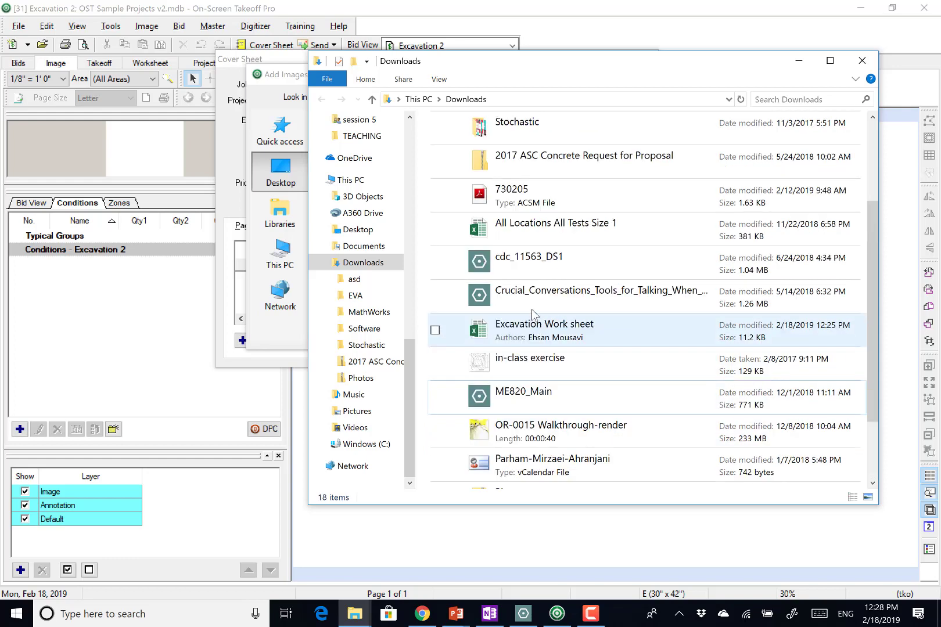
click(529, 360)
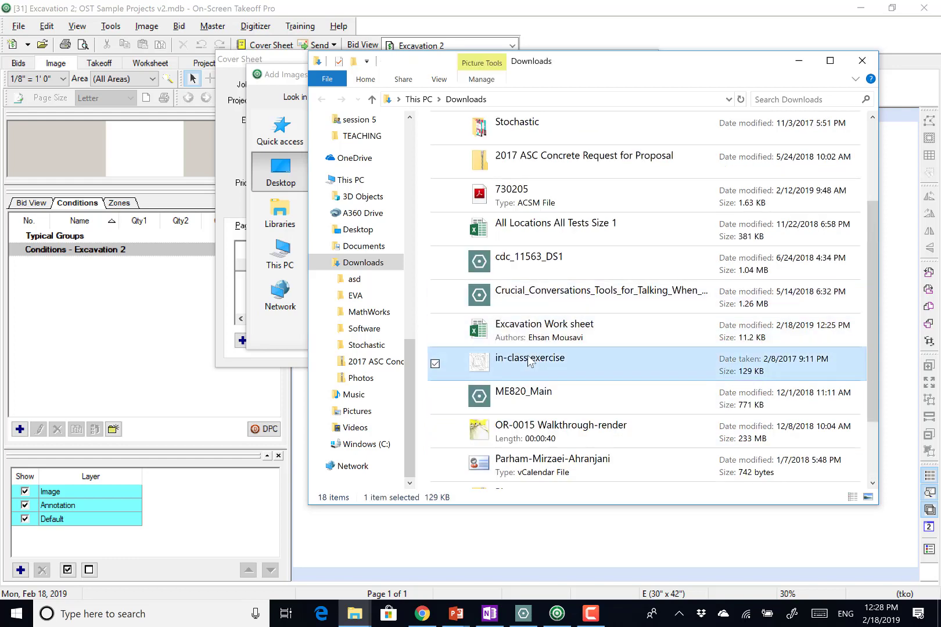
key(super+d)
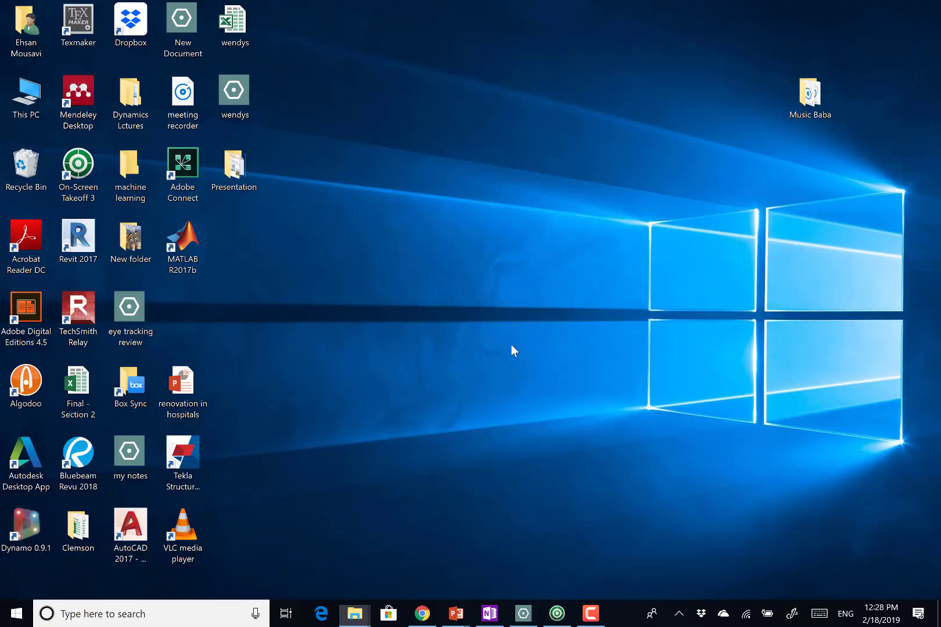
key(ctrl+v)
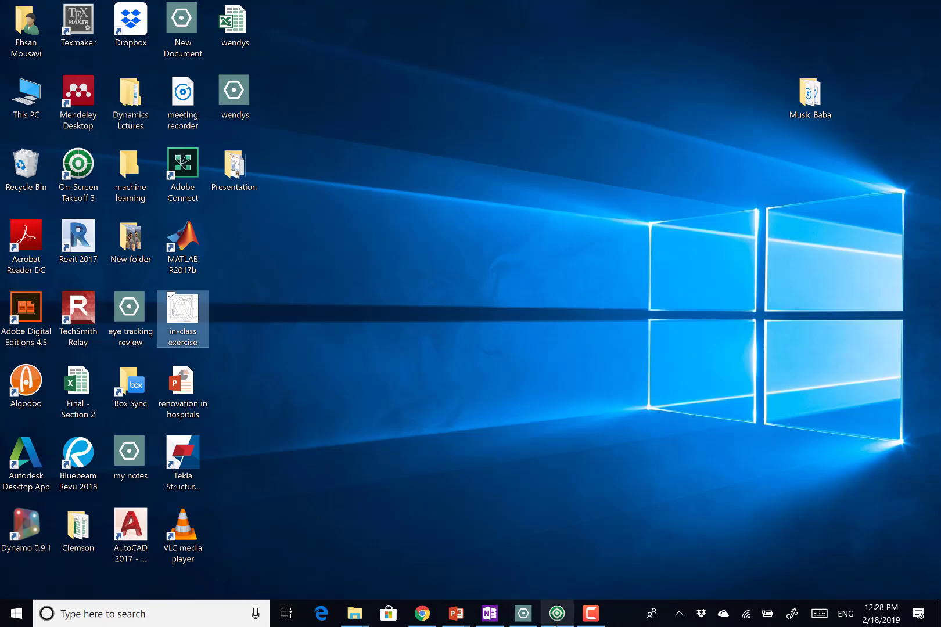
Step: Switch back to On-Screen Takeoff and add in-class exercise.JPG from the Desktop as a bid page
click(556, 614)
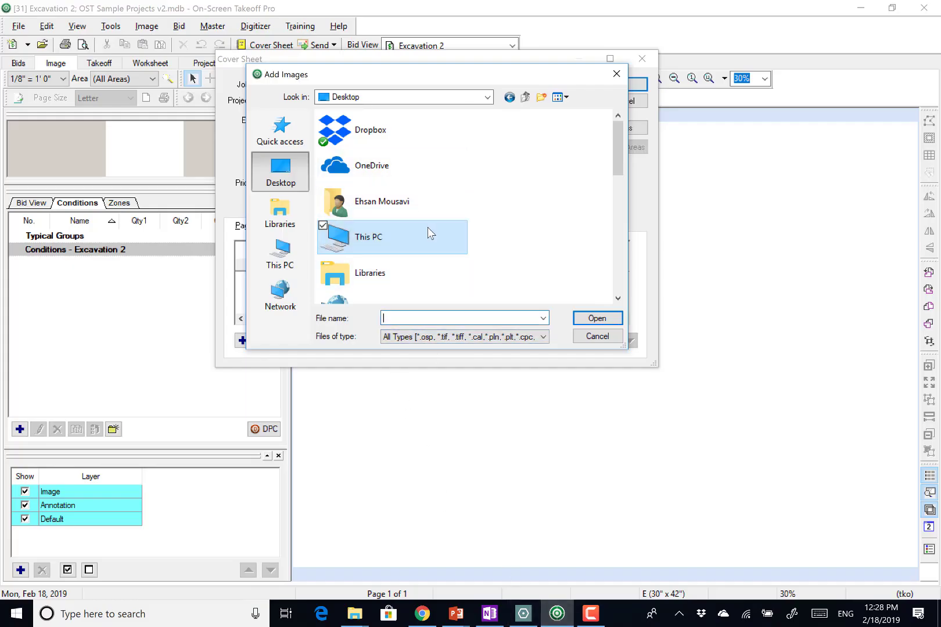
scroll(503, 251, down, 5)
scroll(502, 251, down, 2)
scroll(496, 248, up, 3)
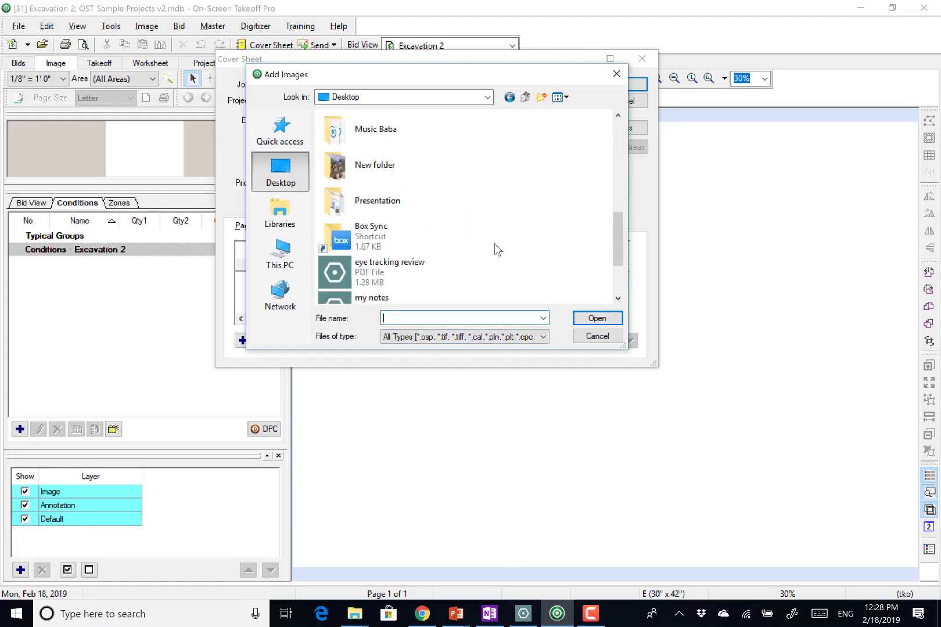
text(in)
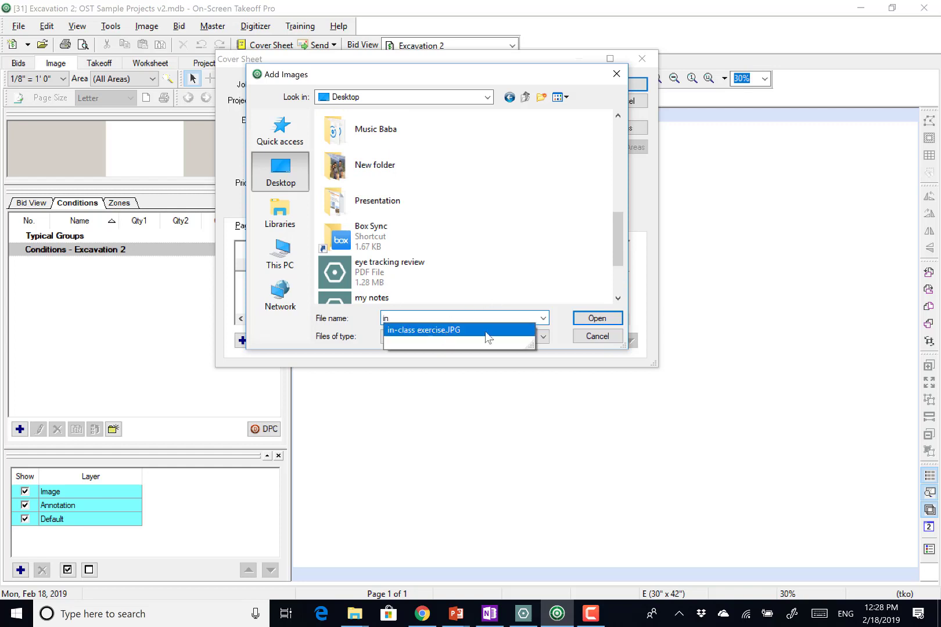
click(537, 330)
click(593, 320)
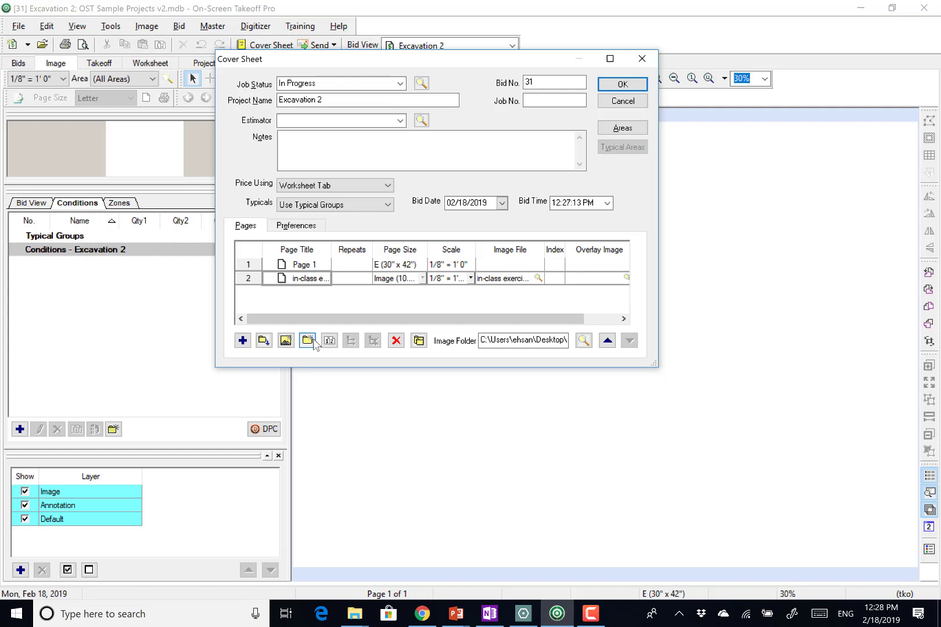
Step: Delete the blank Page 1 from the cover sheet, and narrow the conditions pane beside the drawing
click(306, 266)
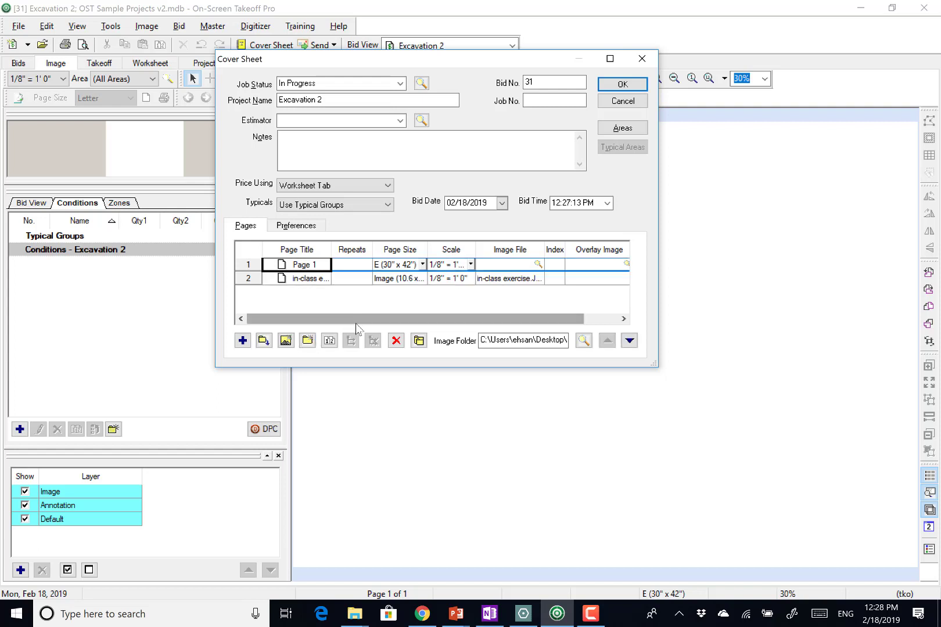
click(396, 341)
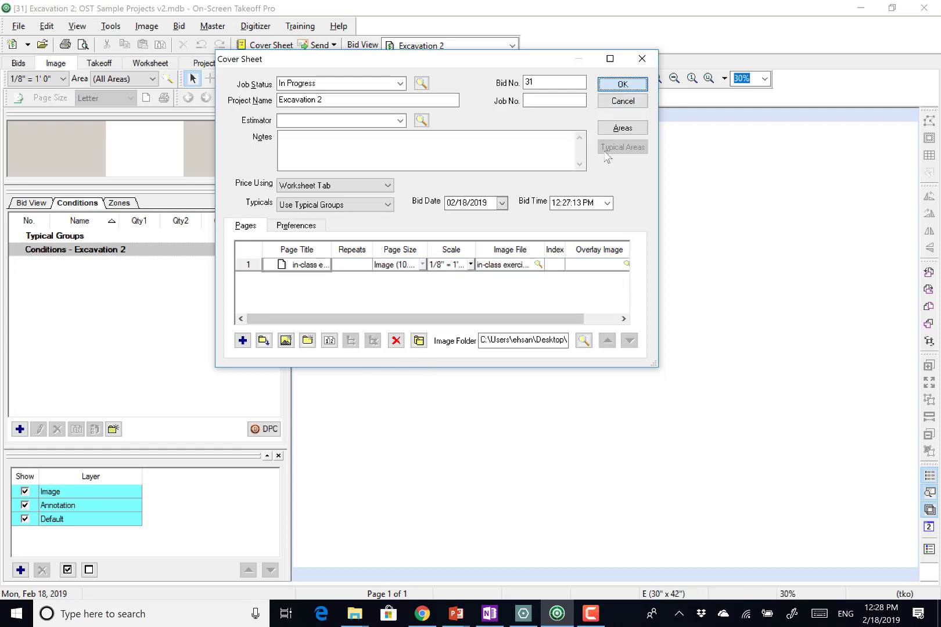
key(Return)
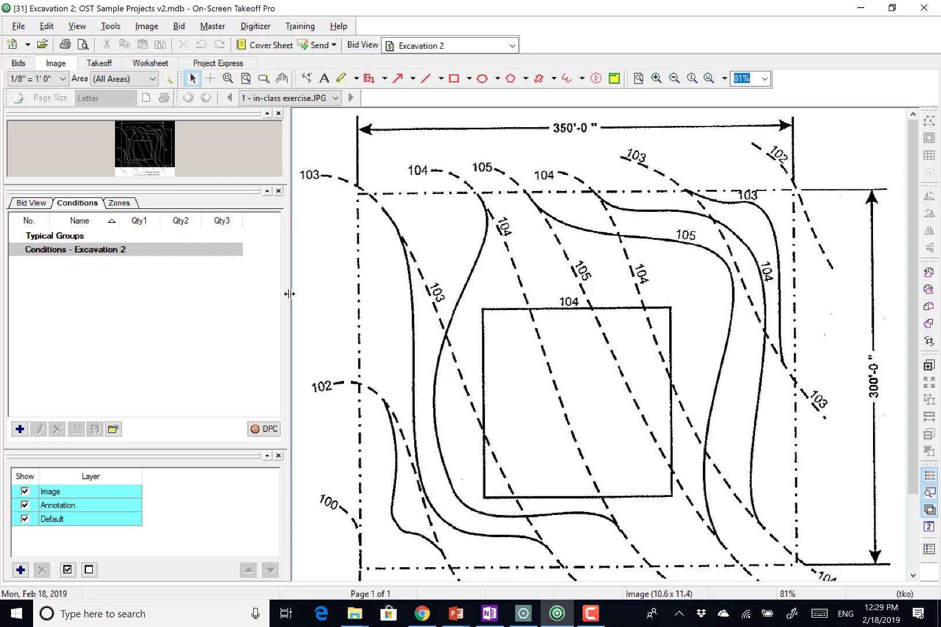
drag(289, 293, 201, 290)
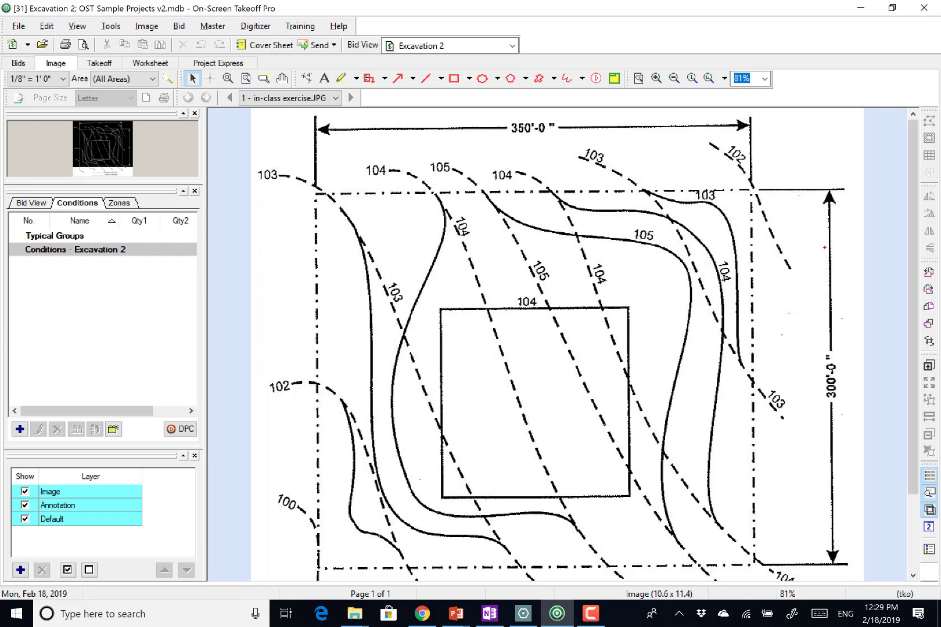
Step: Sketch a freehand red grid of five horizontal and five vertical lines over the site contour plan
drag(828, 248, 286, 238)
mouse_move(648, 304)
mouse_down()
mouse_move(806, 307)
mouse_move(281, 300)
mouse_up()
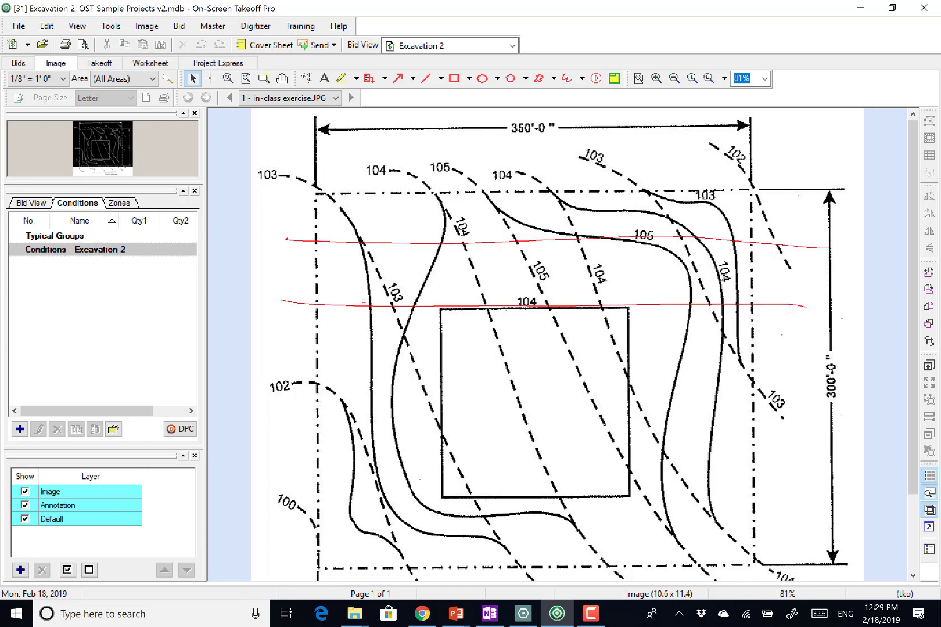
drag(797, 386, 284, 365)
drag(819, 458, 287, 441)
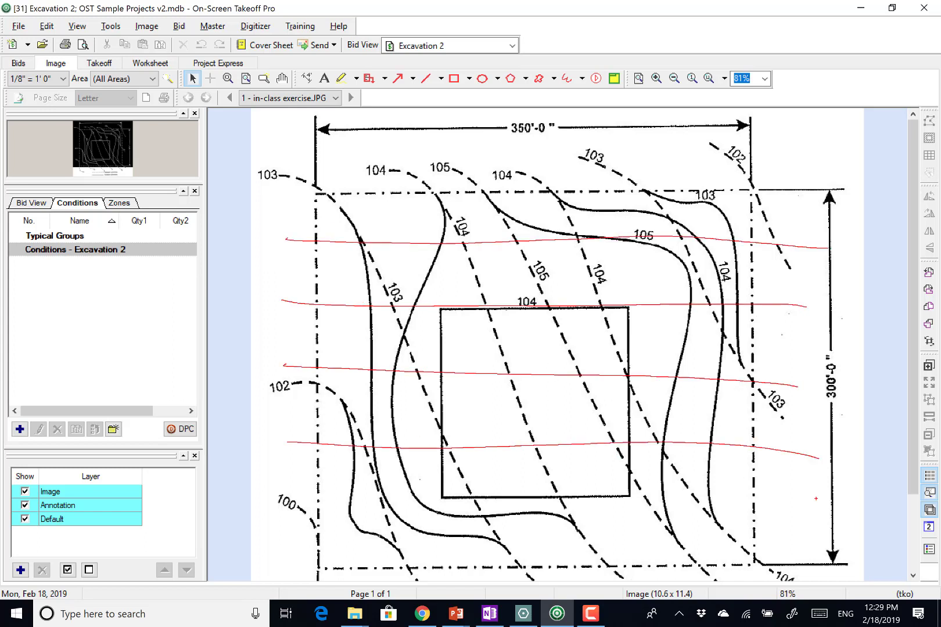
drag(828, 501, 255, 514)
drag(376, 163, 369, 581)
drag(439, 176, 439, 597)
drag(514, 154, 501, 570)
drag(597, 343, 607, 597)
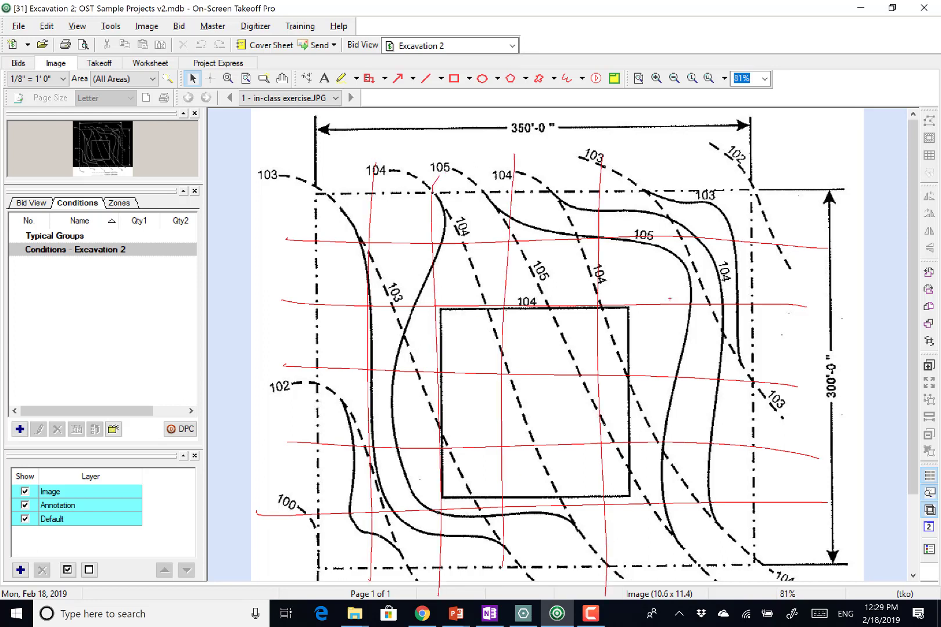
drag(688, 173, 699, 580)
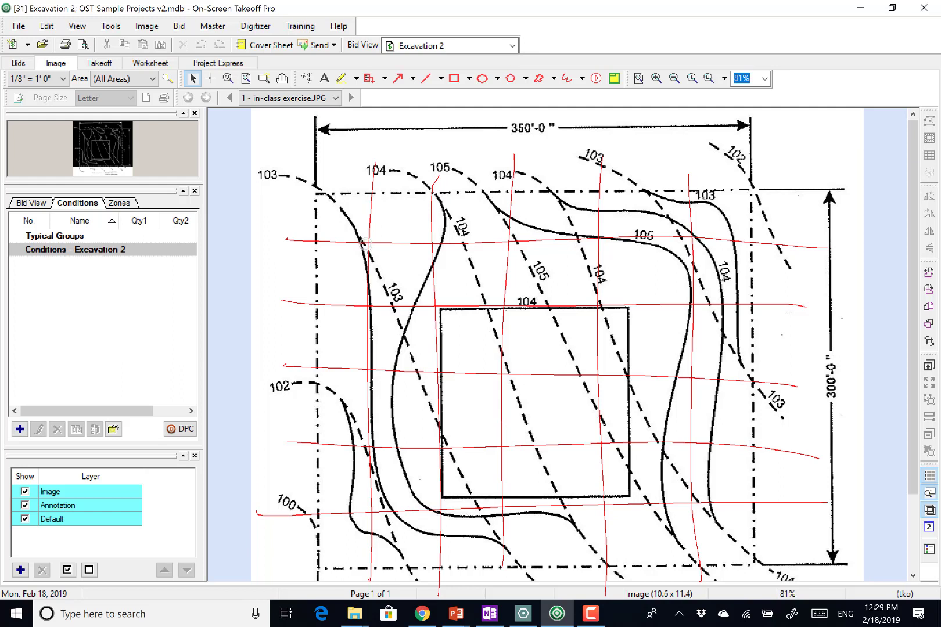
Step: Mark three grid intersections near the plan's upper-left corner, and clear the freehand annotations
click(368, 240)
click(432, 243)
click(370, 304)
key(Escape)
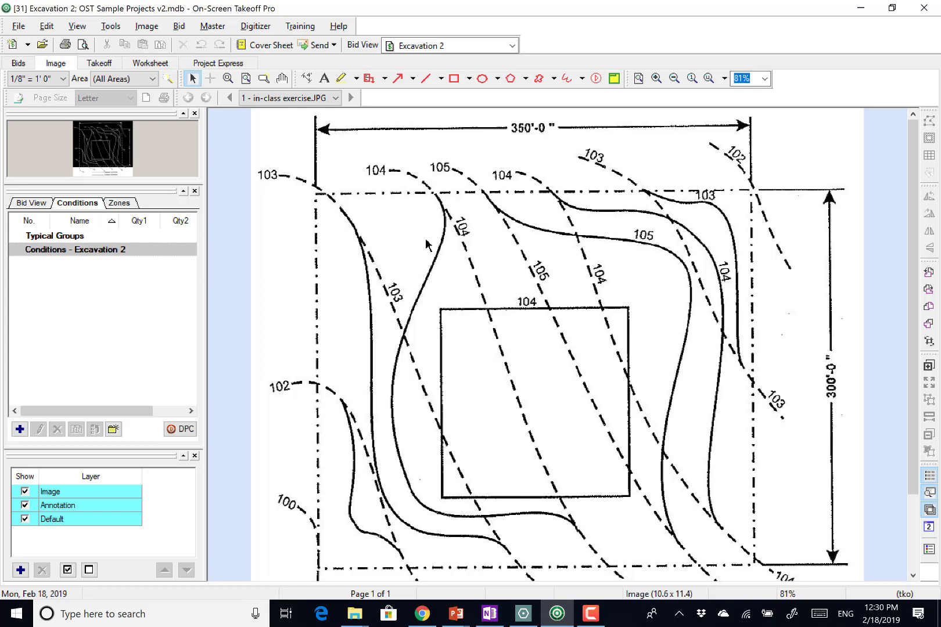
Step: Create a new area condition for the bid, with Area as its style
click(20, 429)
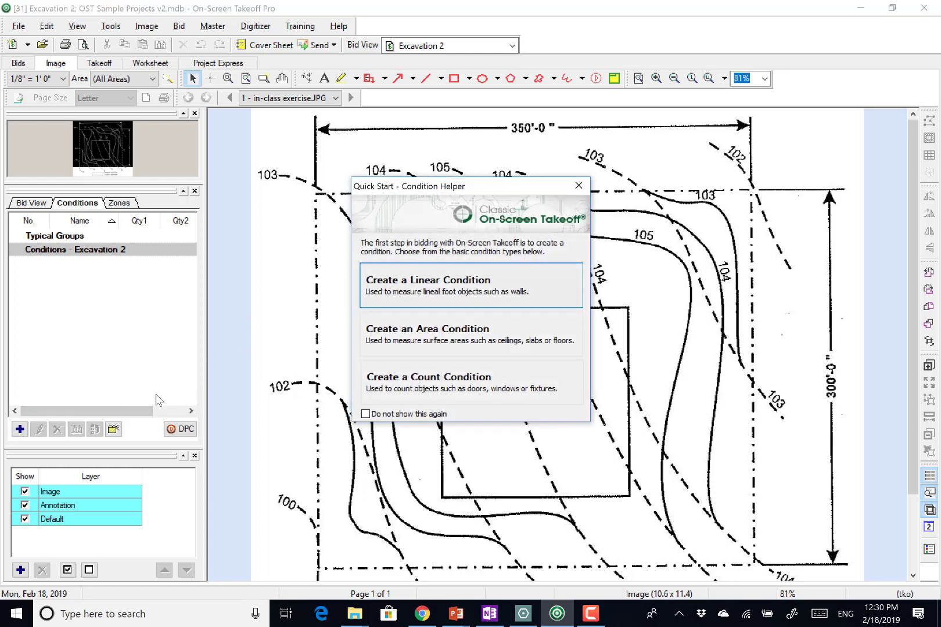
click(437, 336)
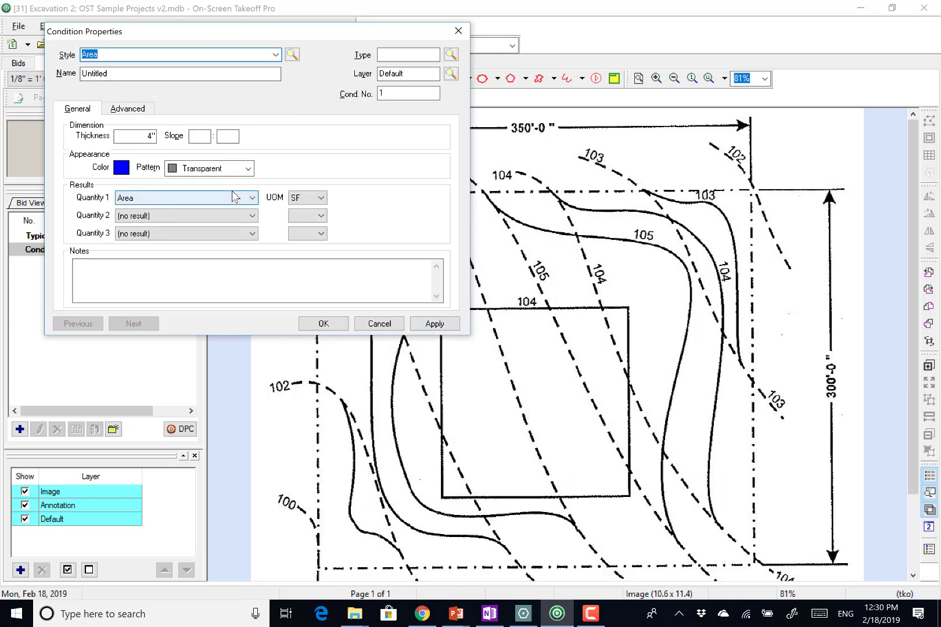
text(Cut-1)
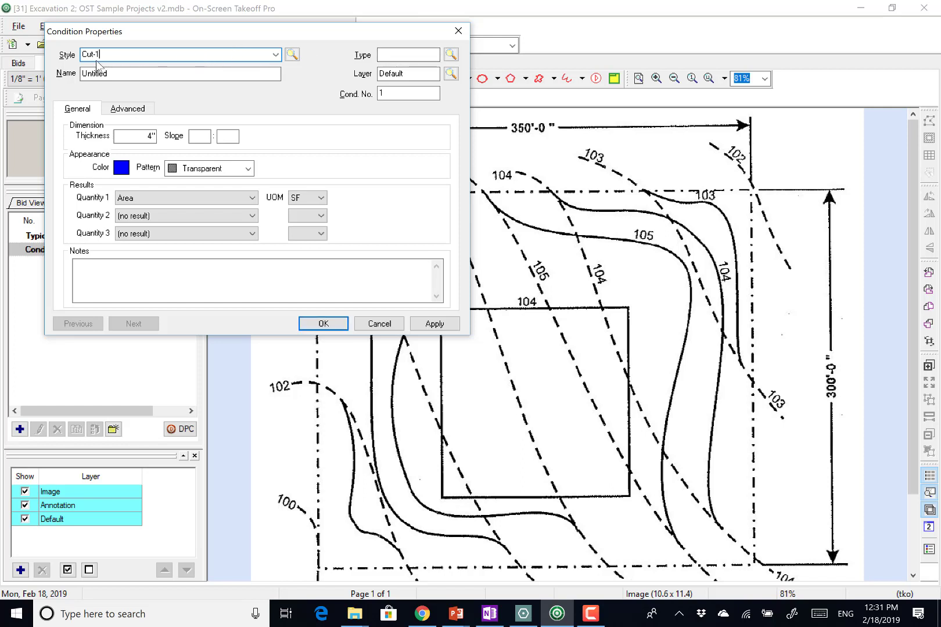
drag(101, 54, 72, 55)
key(BackSpace)
click(275, 55)
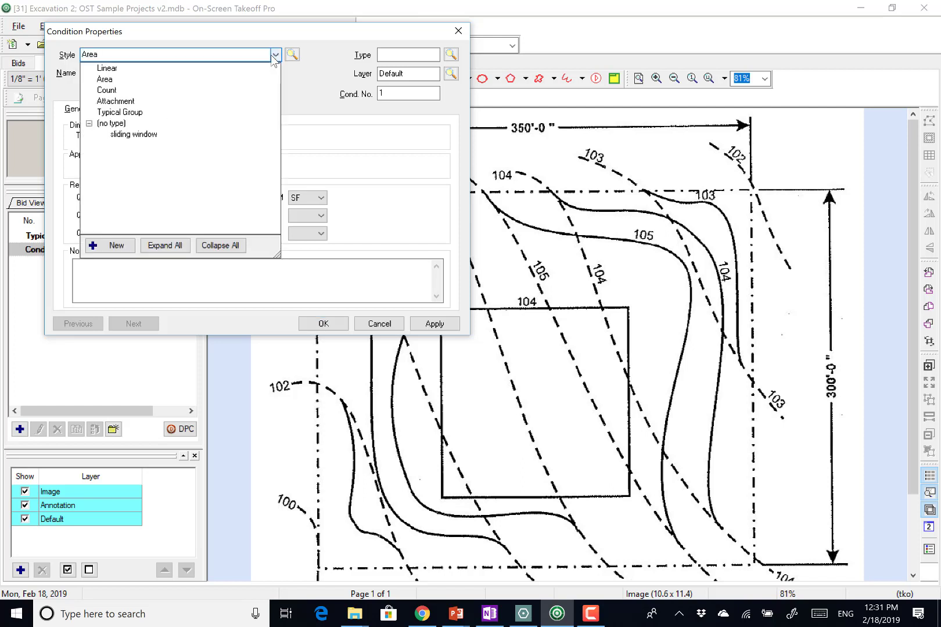
click(153, 80)
Step: Name the new area condition cut-1
click(147, 74)
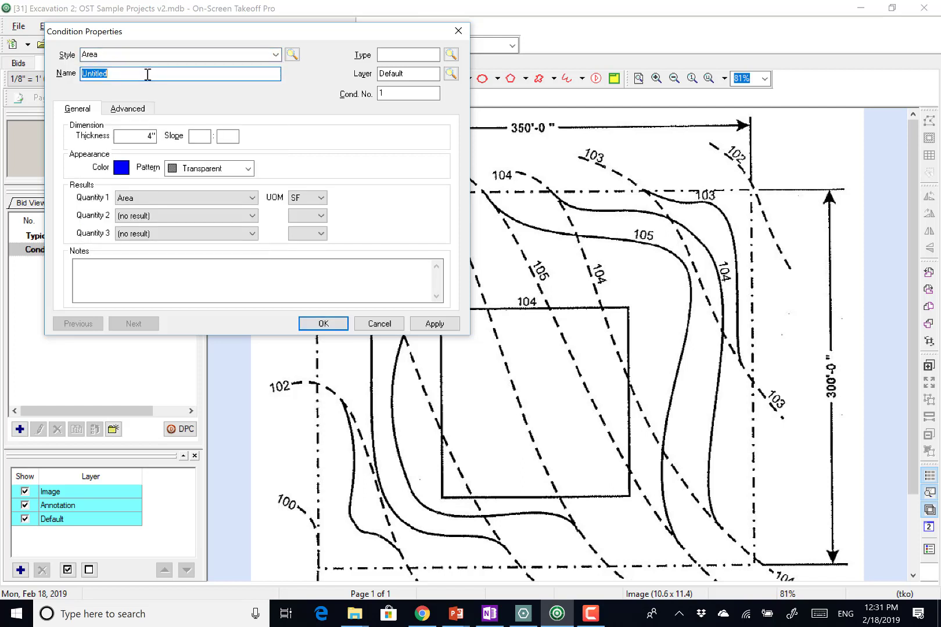
click(148, 75)
key(BackSpace)
key(BackSpace)
key(BackSpace)
key(BackSpace)
key(BackSpace)
key(BackSpace)
key(BackSpace)
key(BackSpace)
text(cut)
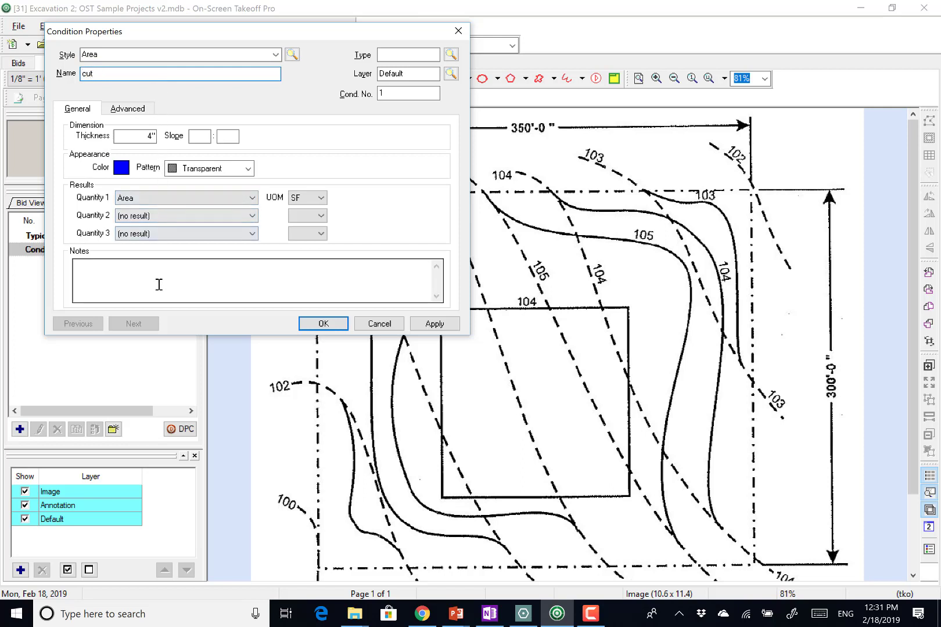
text(-1)
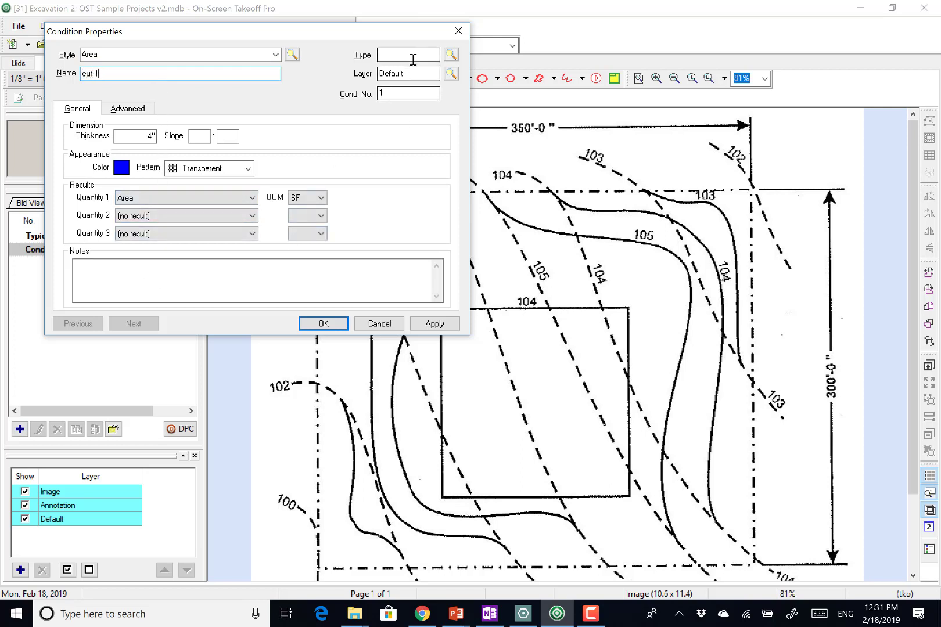
Step: Set the condition's type to Excavation and assign it to a newly added bid layer named cut-1
click(413, 58)
text(Excavation)
key(Tab)
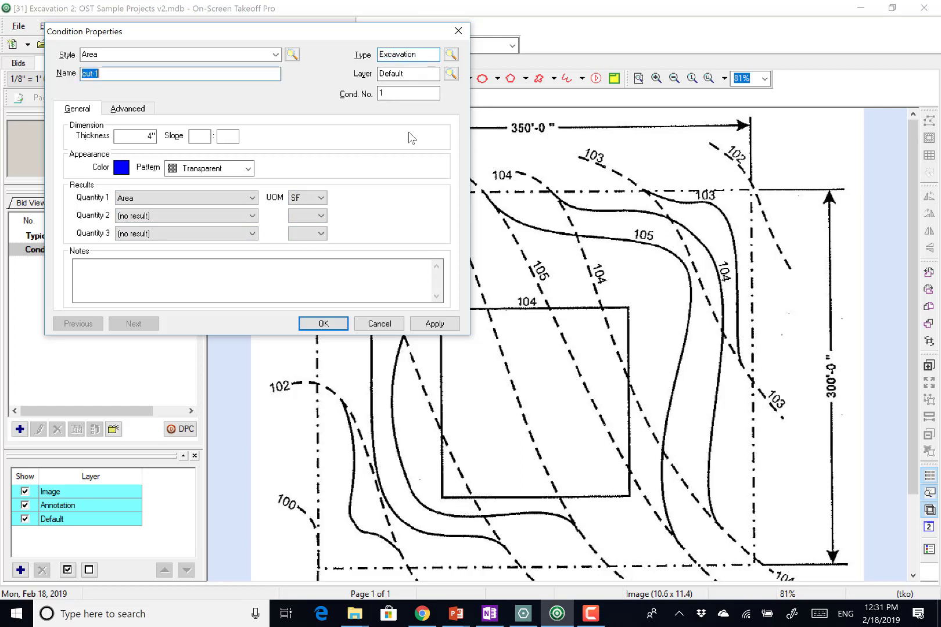
key(Tab)
text(c)
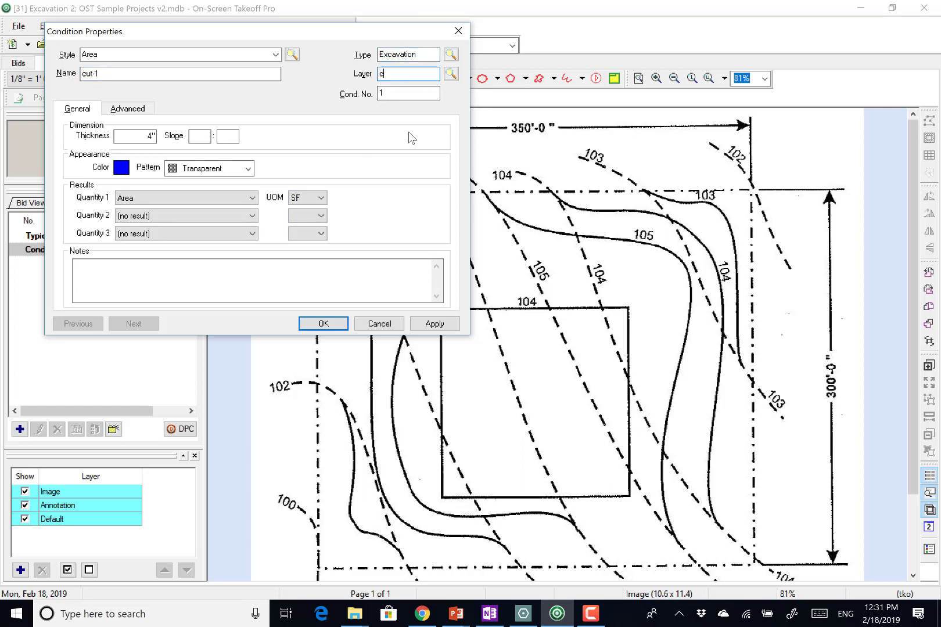
text(ut-1)
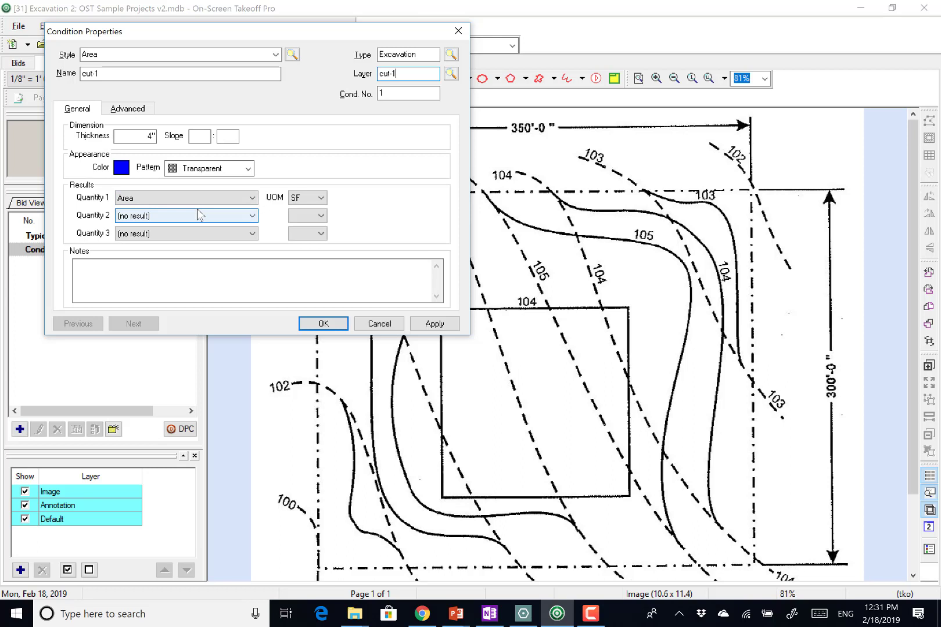
click(244, 220)
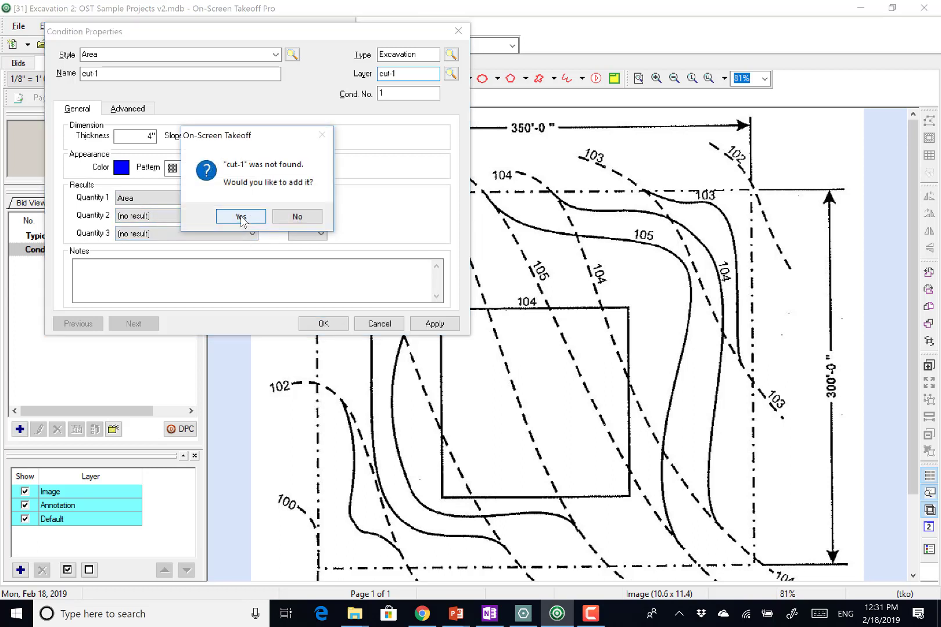
click(241, 217)
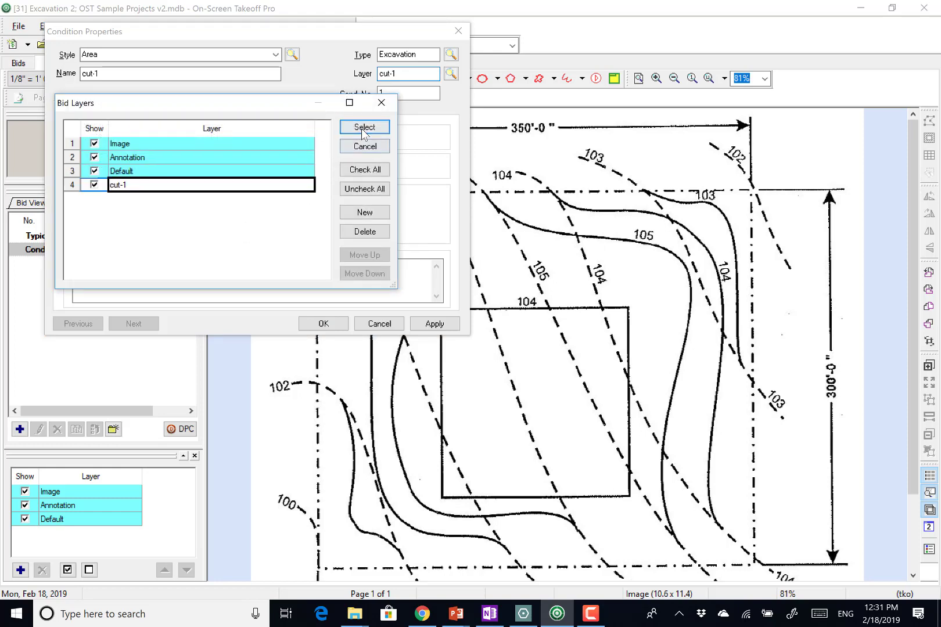
click(363, 132)
Step: Report Volume in CY as the second result quantity of the cut-1 condition
click(227, 215)
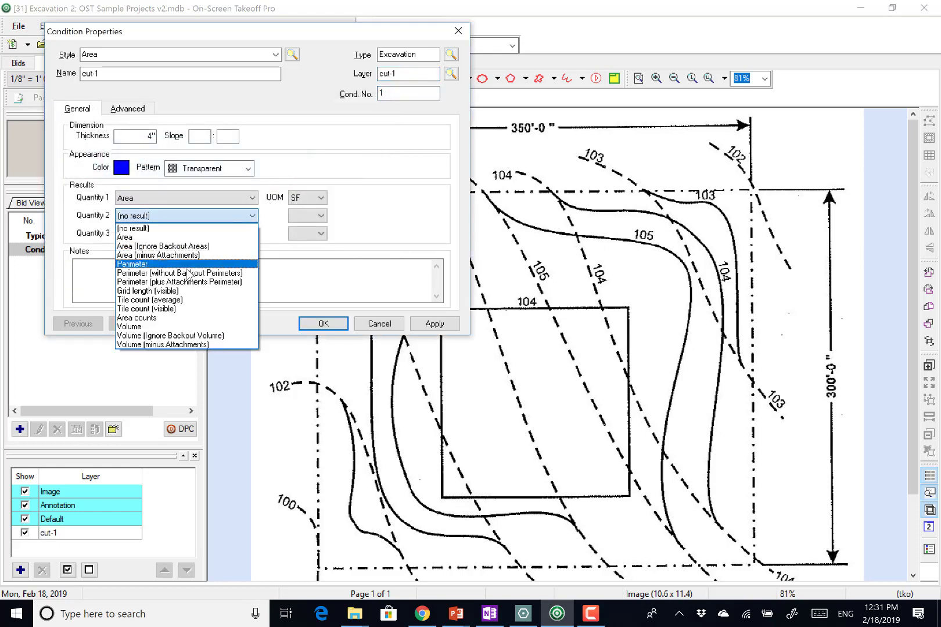
click(148, 326)
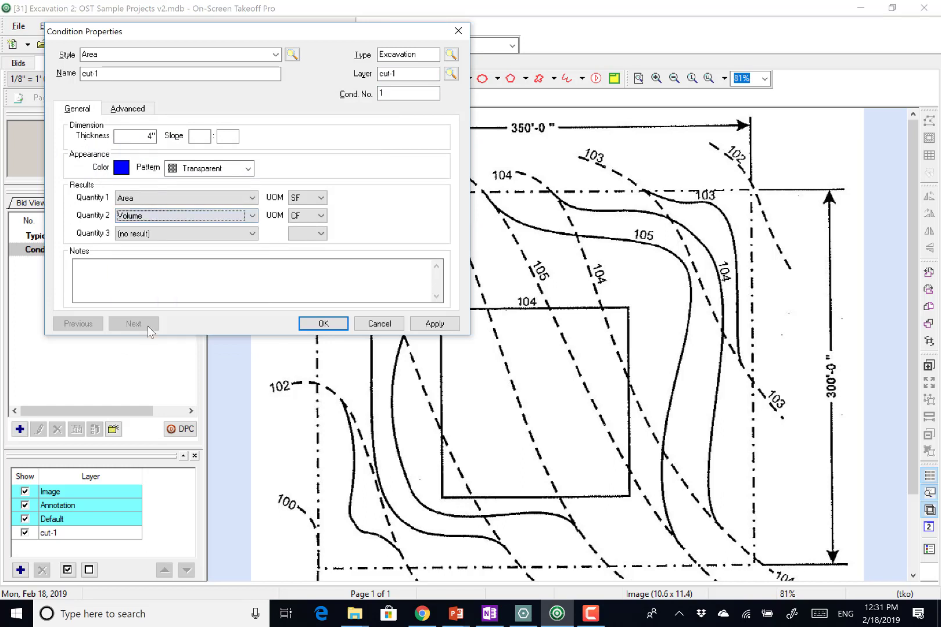
click(319, 217)
click(311, 236)
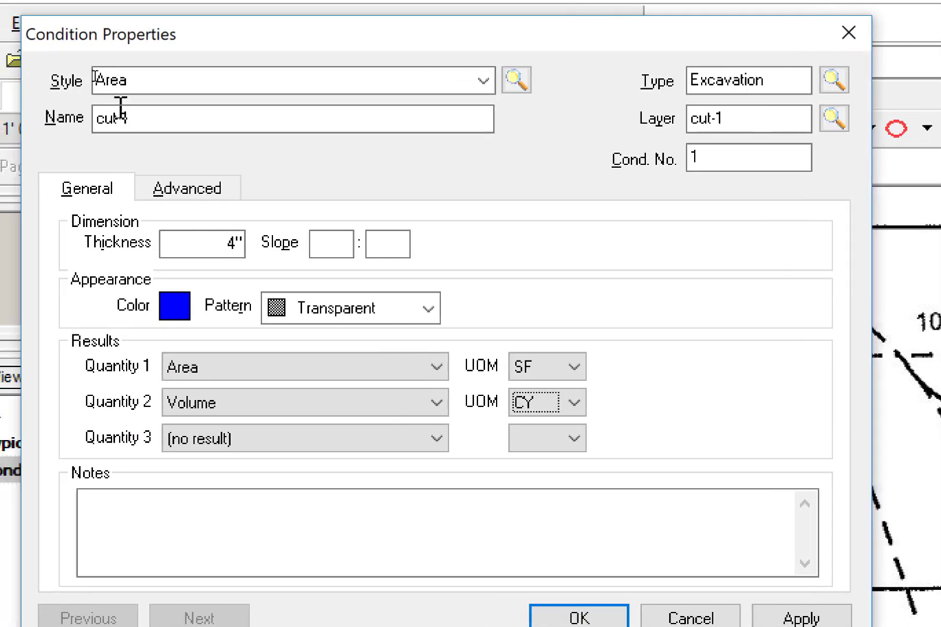
click(84, 116)
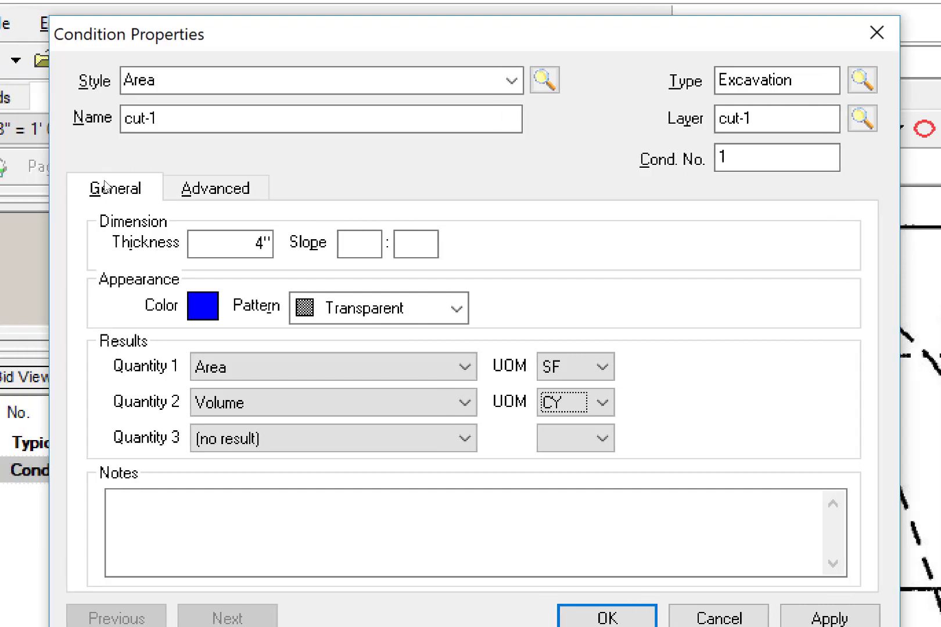
Step: Give the cut-1 condition the light orange basic color and save the condition
click(202, 306)
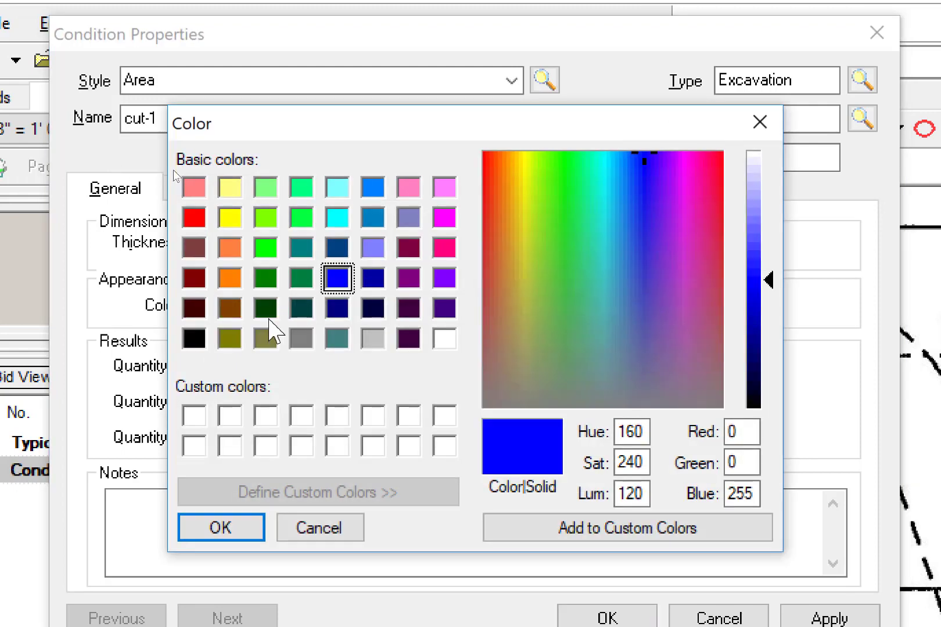
click(229, 247)
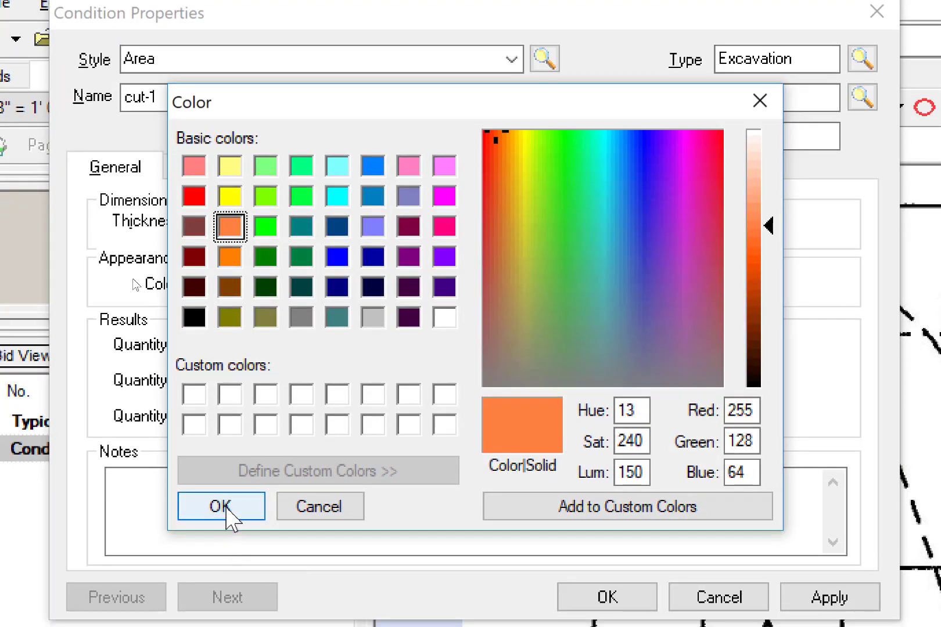
click(227, 506)
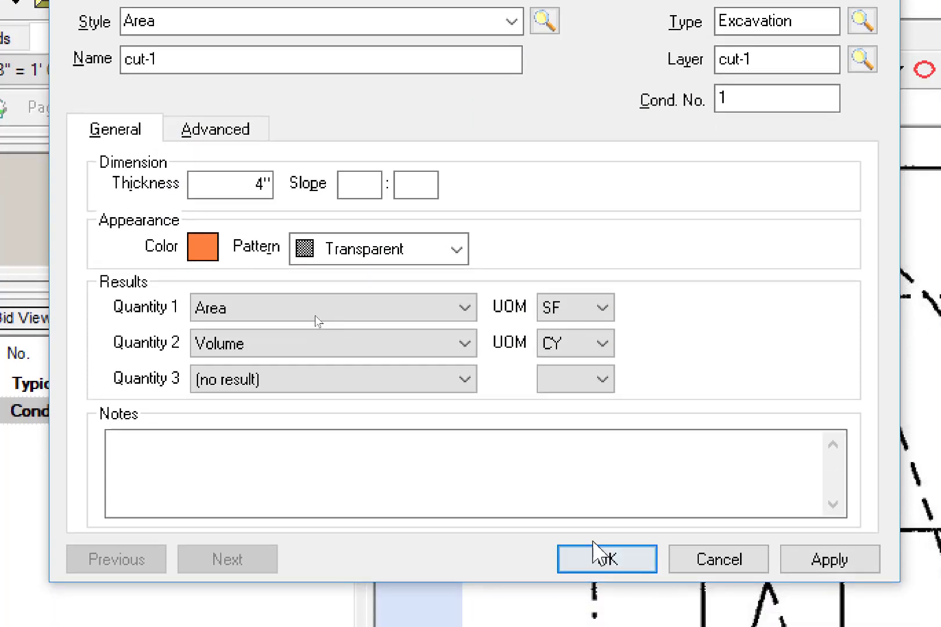
click(594, 551)
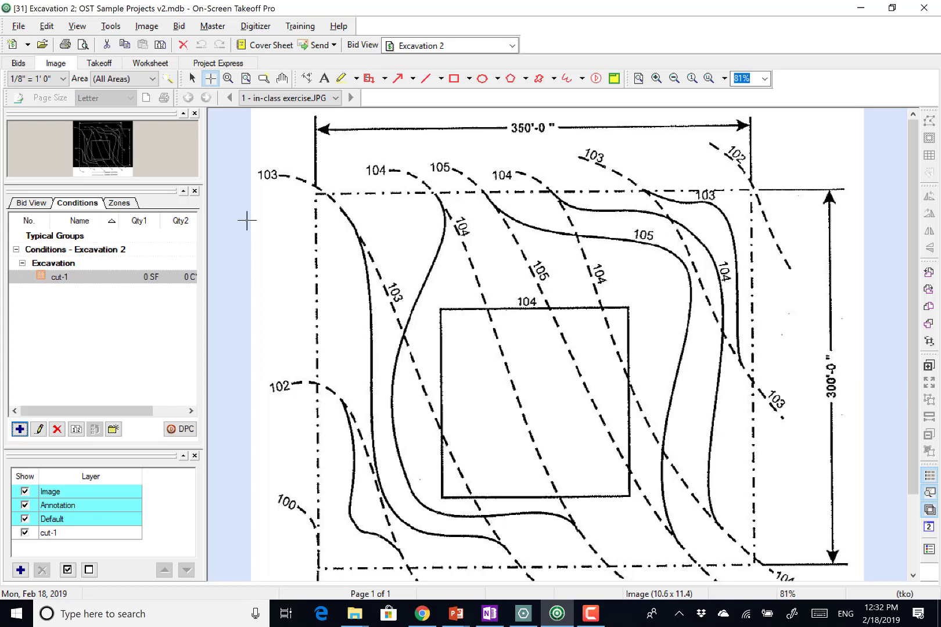
Step: Calculate the page scale from the plan's upper horizontal dimension line, using a known length of 350' 0"
click(47, 26)
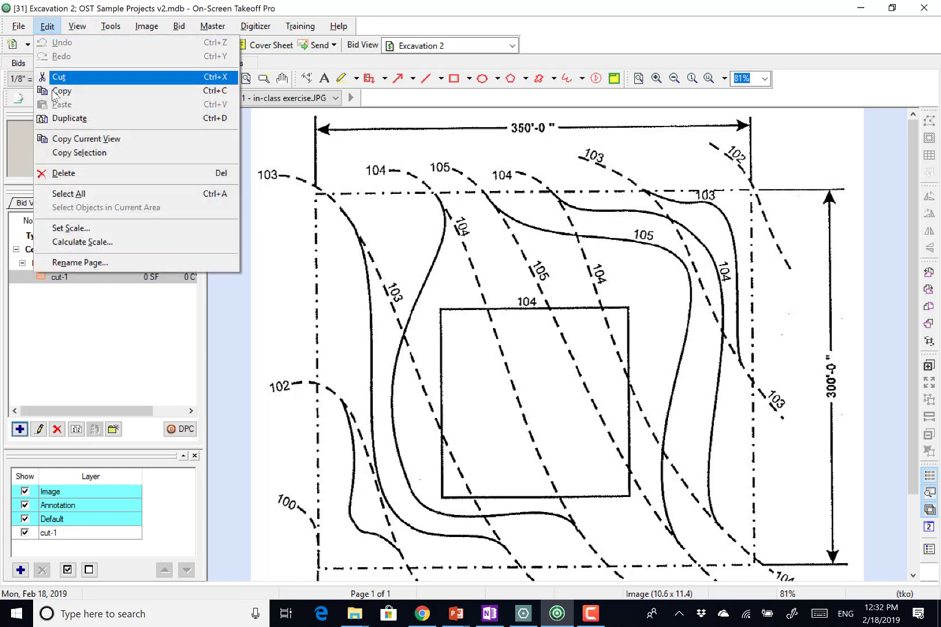
click(99, 243)
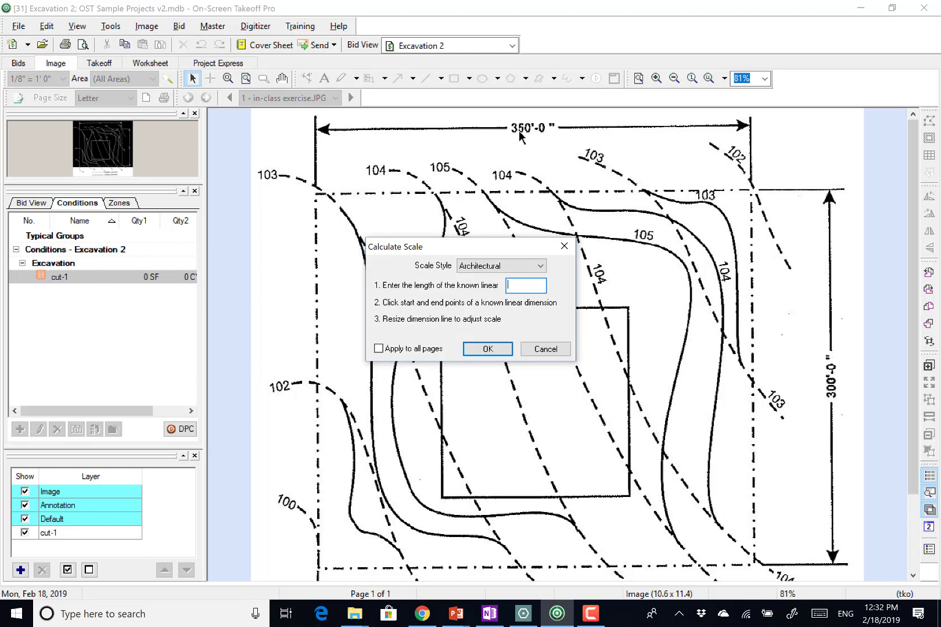
text(35000)
click(315, 130)
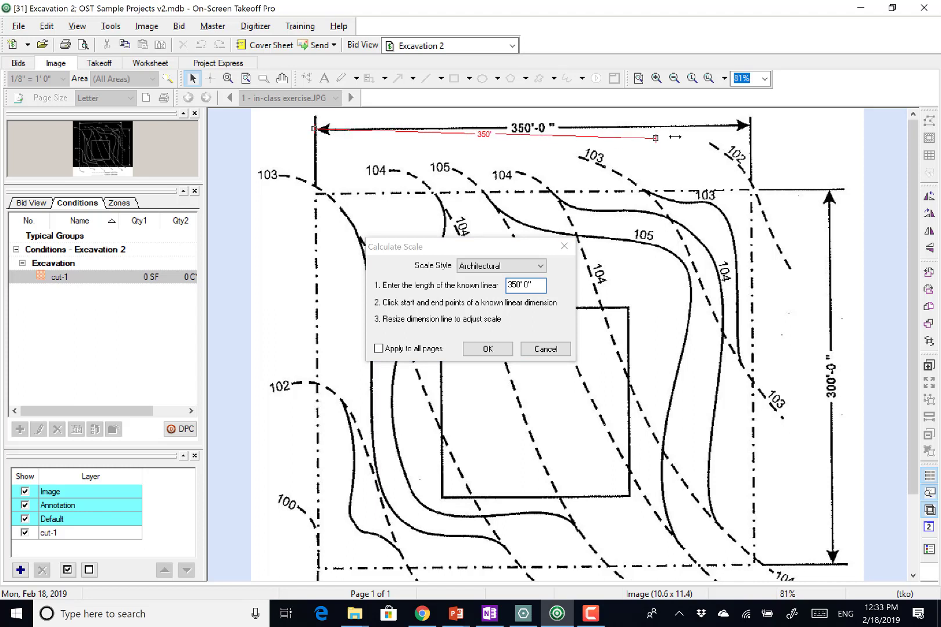
click(749, 125)
click(750, 125)
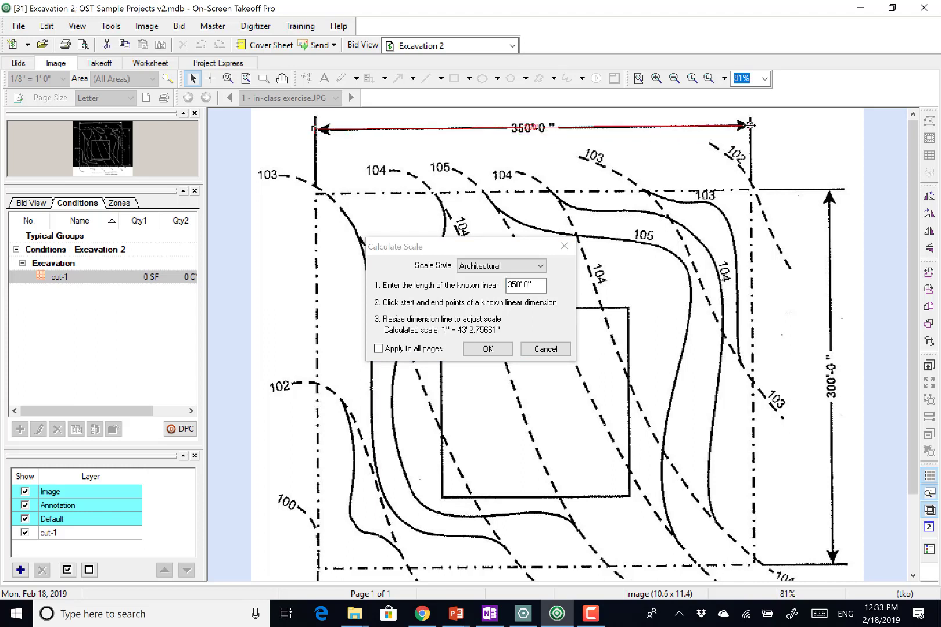
click(488, 349)
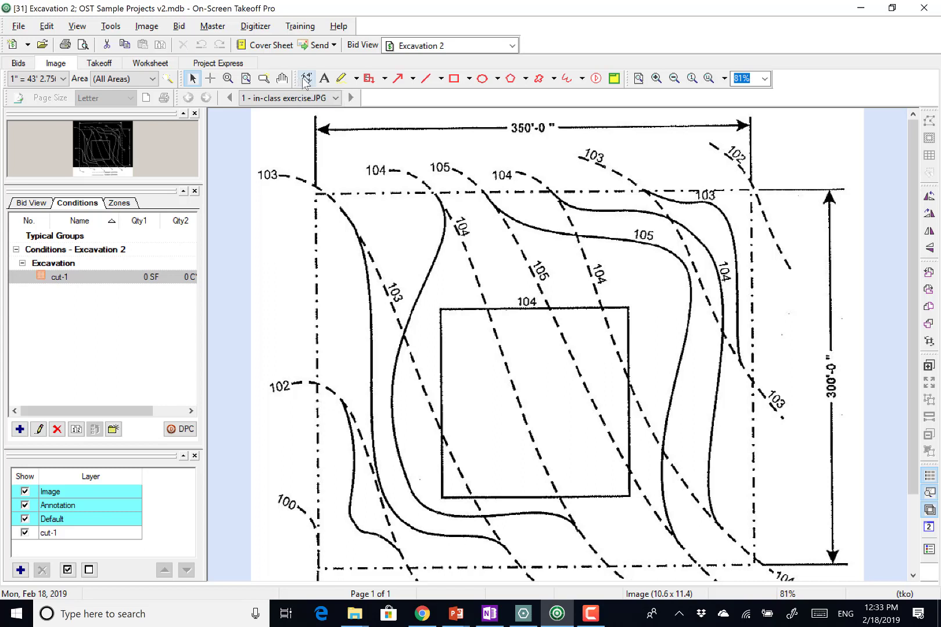
Step: Try measuring the plan's vertical 300'-0" dimension line to check the scale, and delete that measurement
click(303, 80)
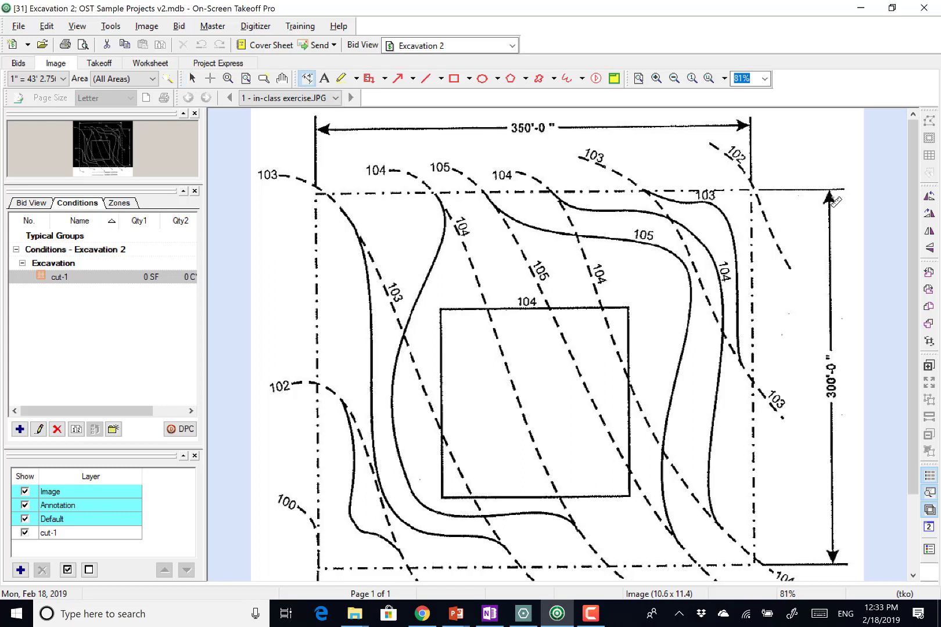
click(830, 190)
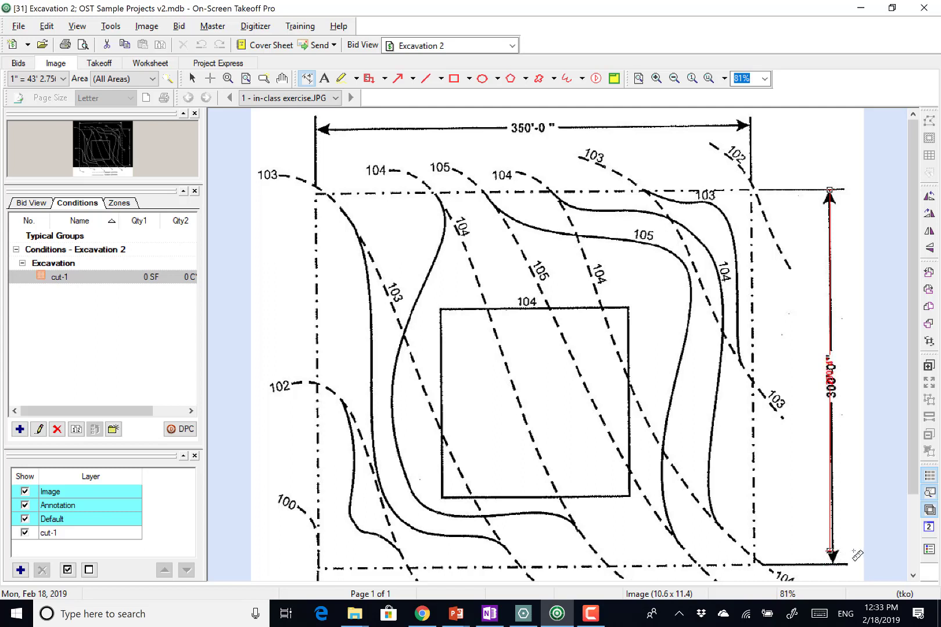
click(857, 555)
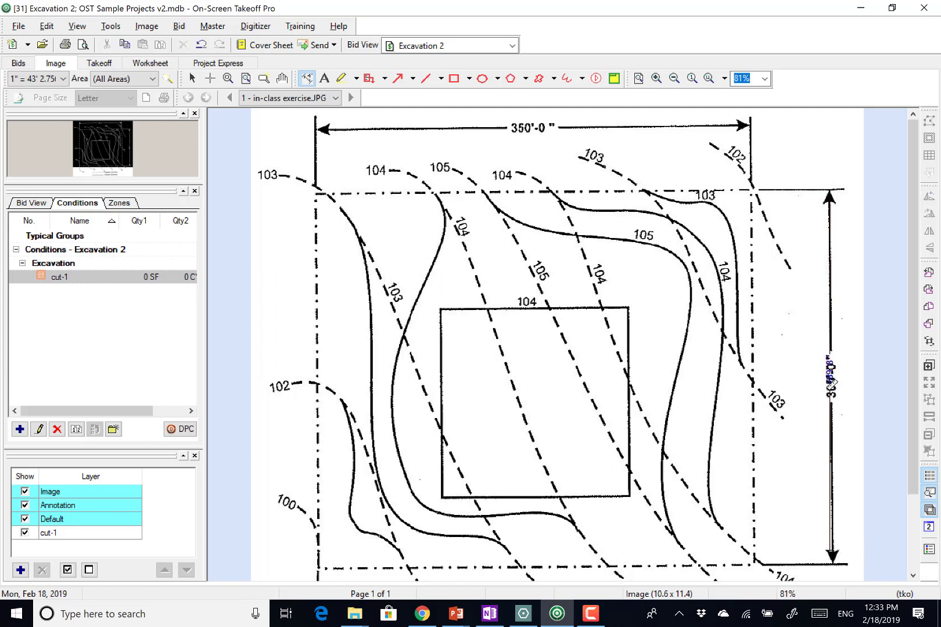
click(193, 78)
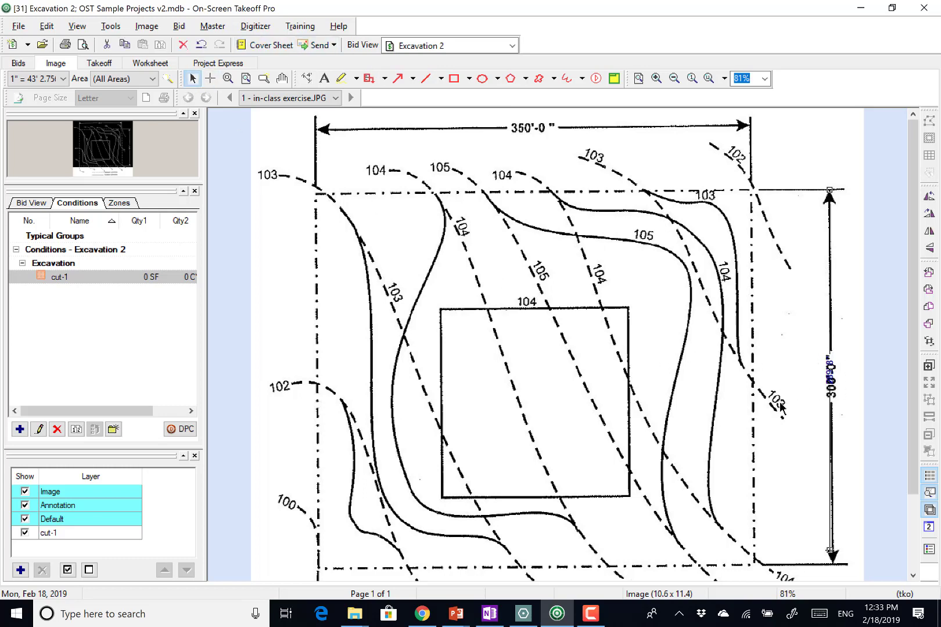
click(825, 376)
key(Delete)
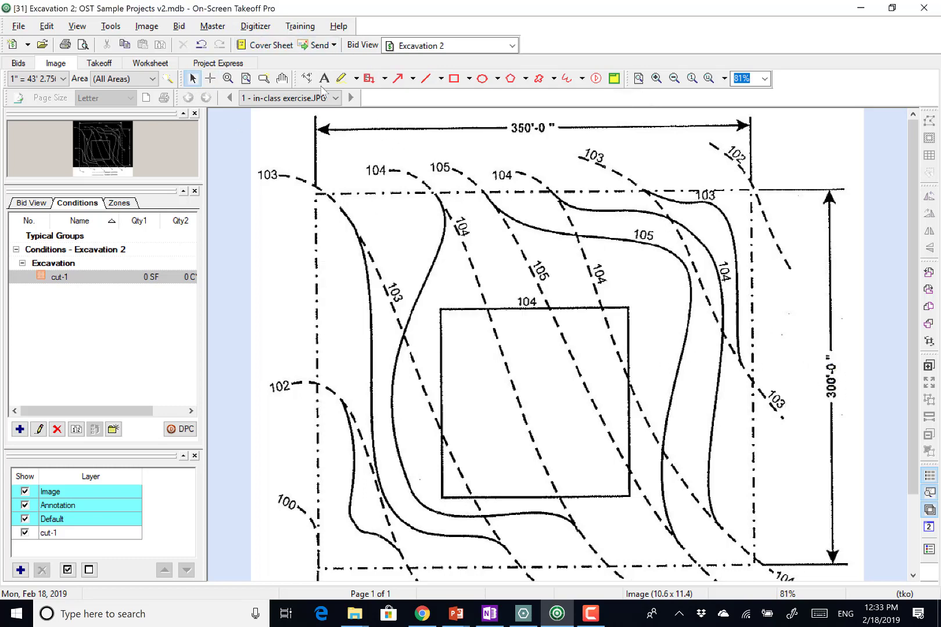
Step: Measure the full height of the site just beside the vertical 300'-0" dimension line
click(305, 79)
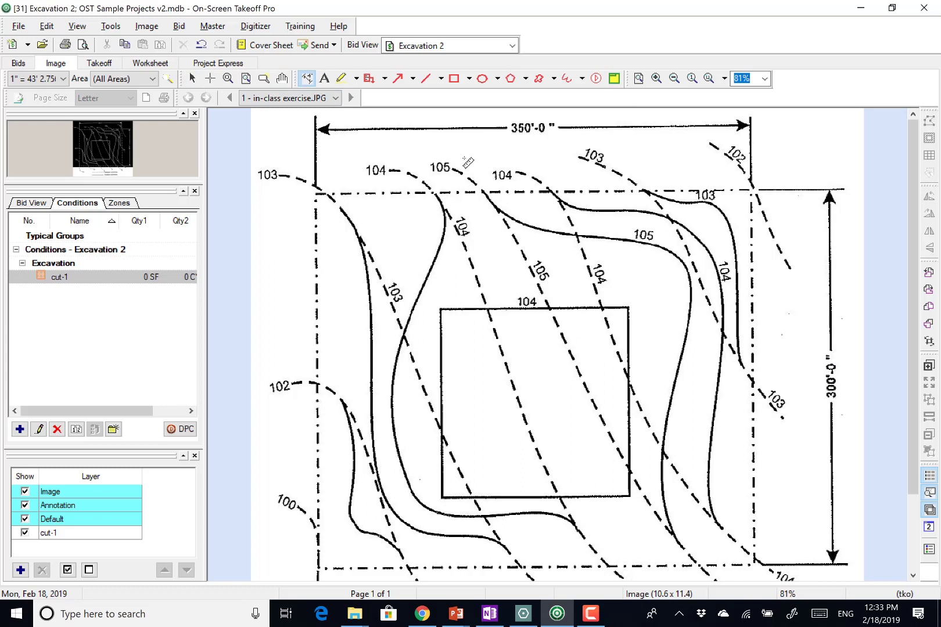
click(838, 189)
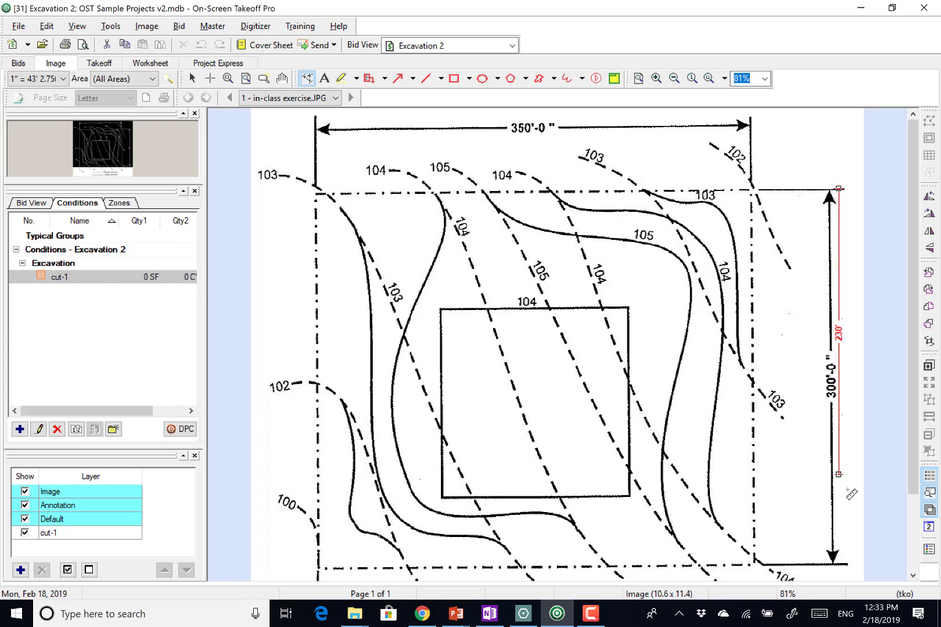
click(849, 566)
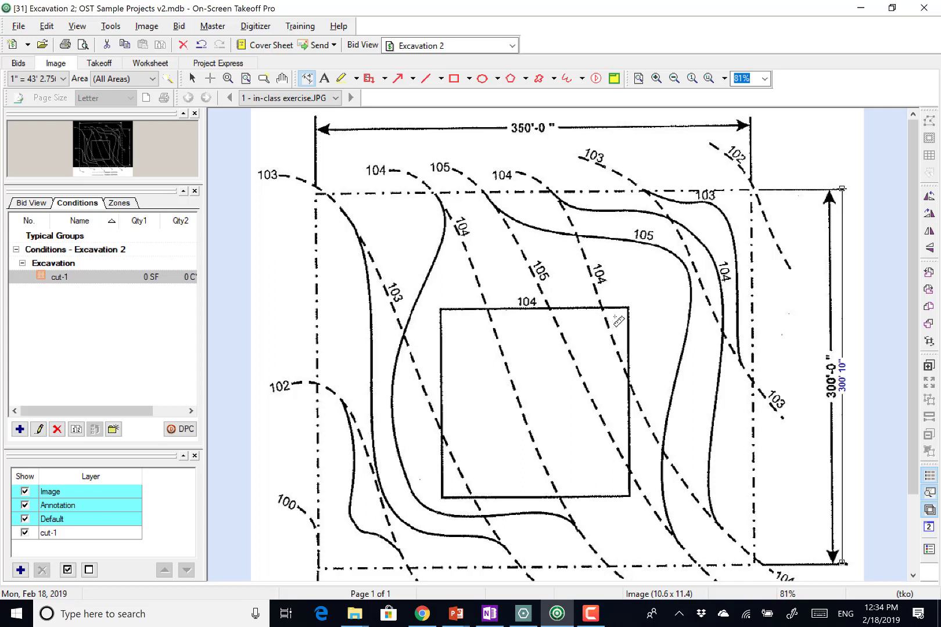
Step: Take off the cut-1 area as a triangle between the dashed 104 contour and the building pad's upper-right corner
click(72, 277)
scroll(630, 317, up, 3)
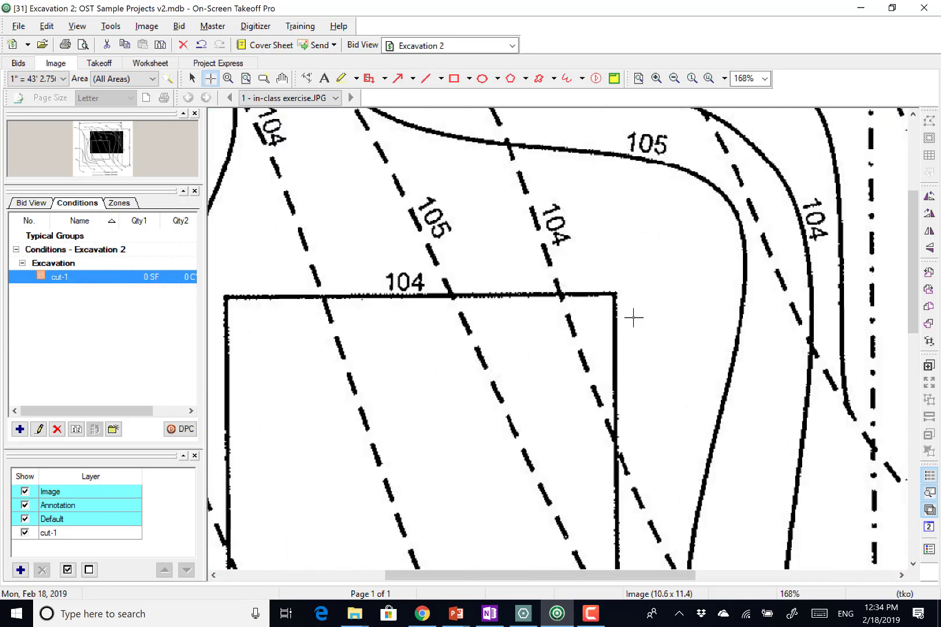
click(532, 287)
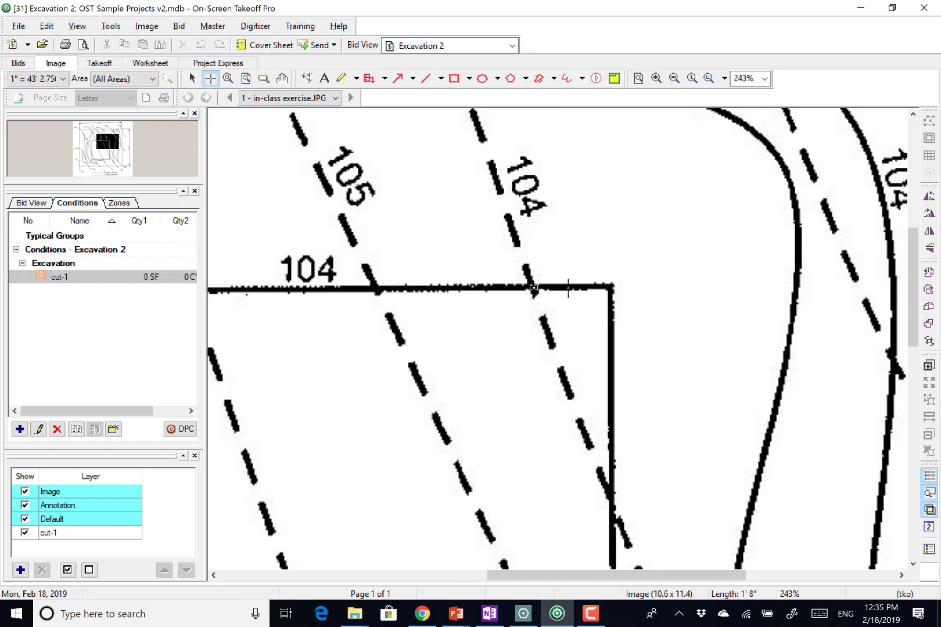
click(609, 287)
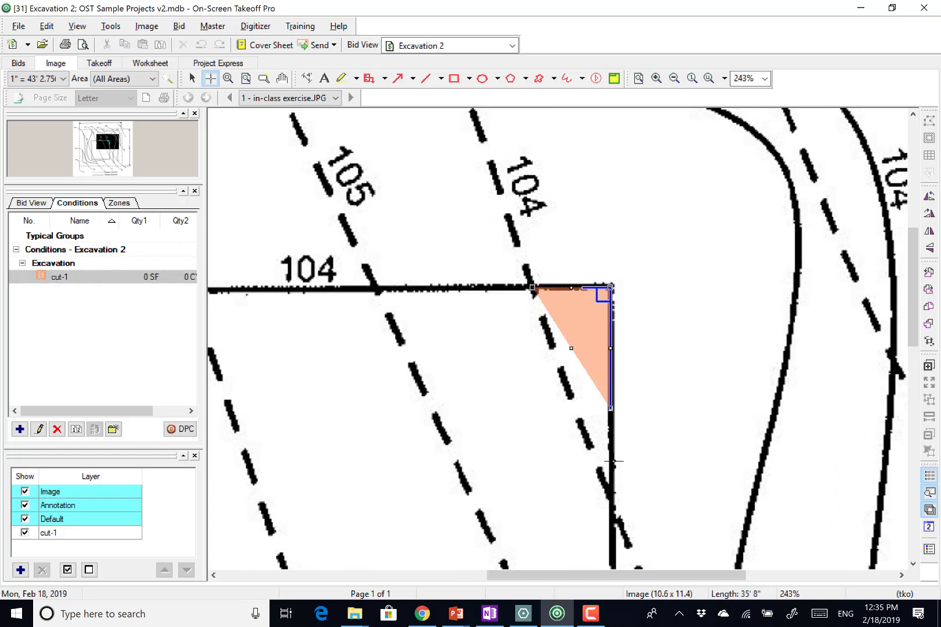
click(610, 503)
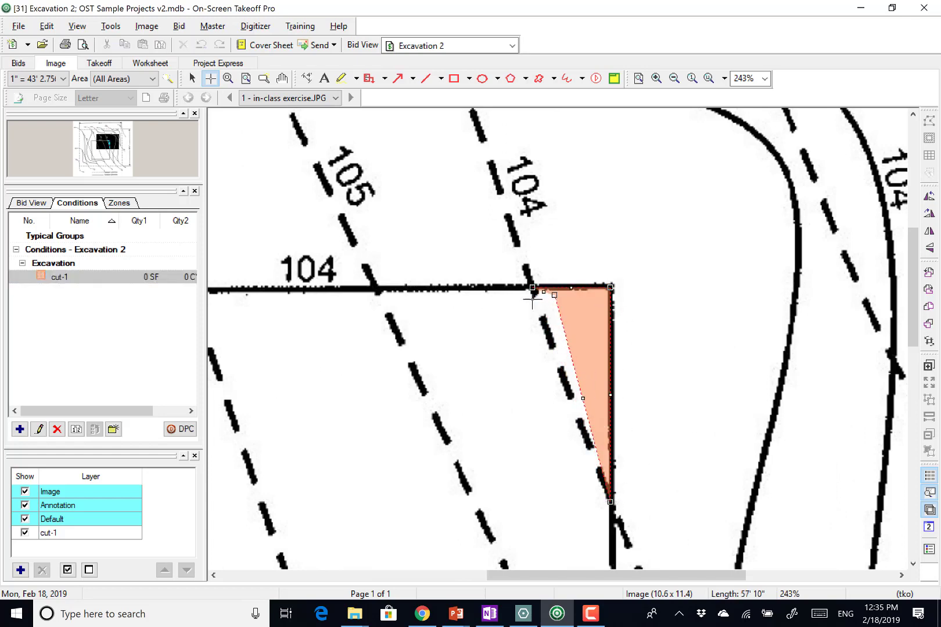
click(532, 287)
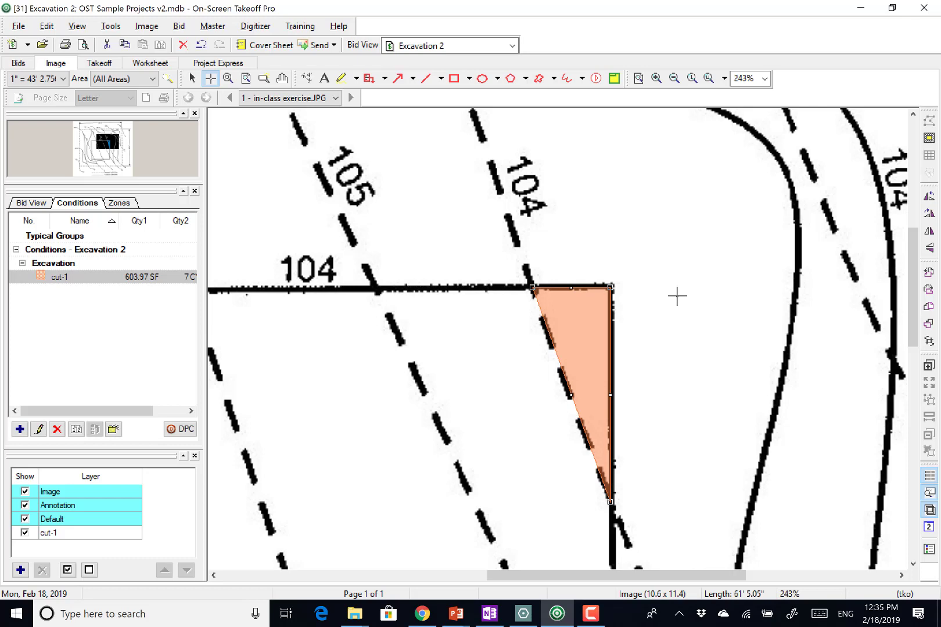
scroll(677, 296, down, 3)
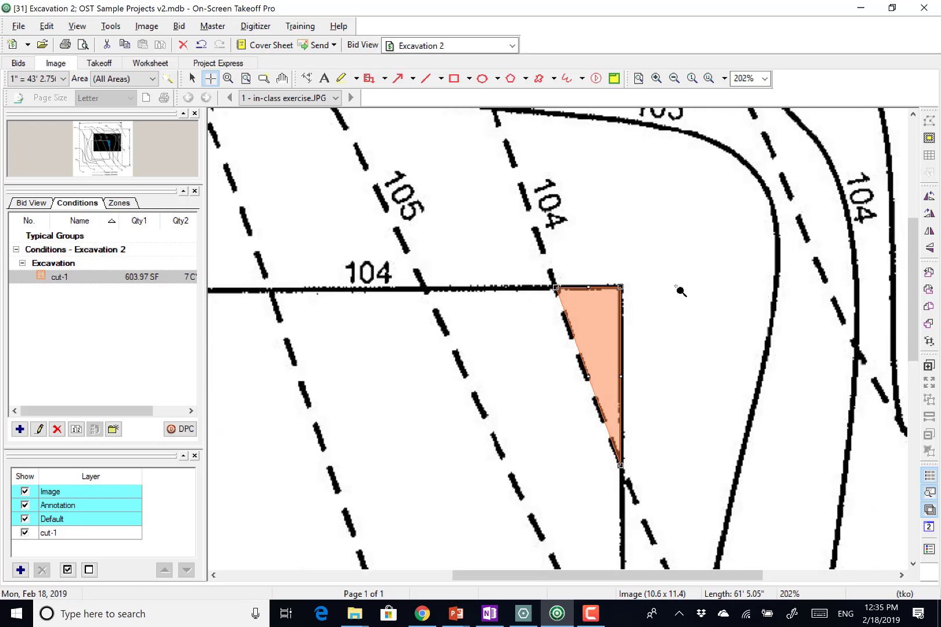
mouse_move(636, 330)
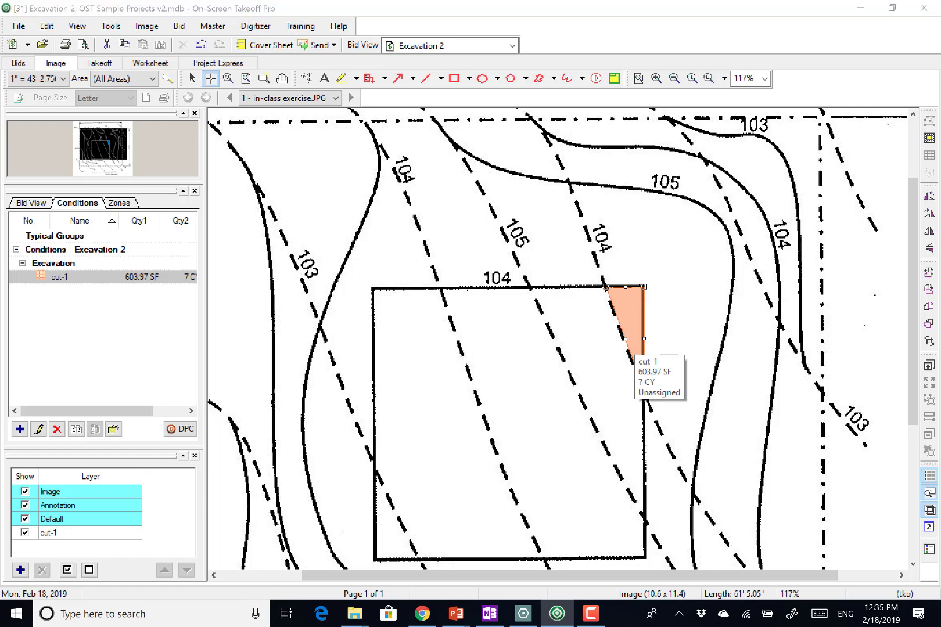
Step: Switch to the OneNote Centerline Method page, sketch the cut triangle with Ink to Shape and mark its upper-left corner with a dot
click(489, 613)
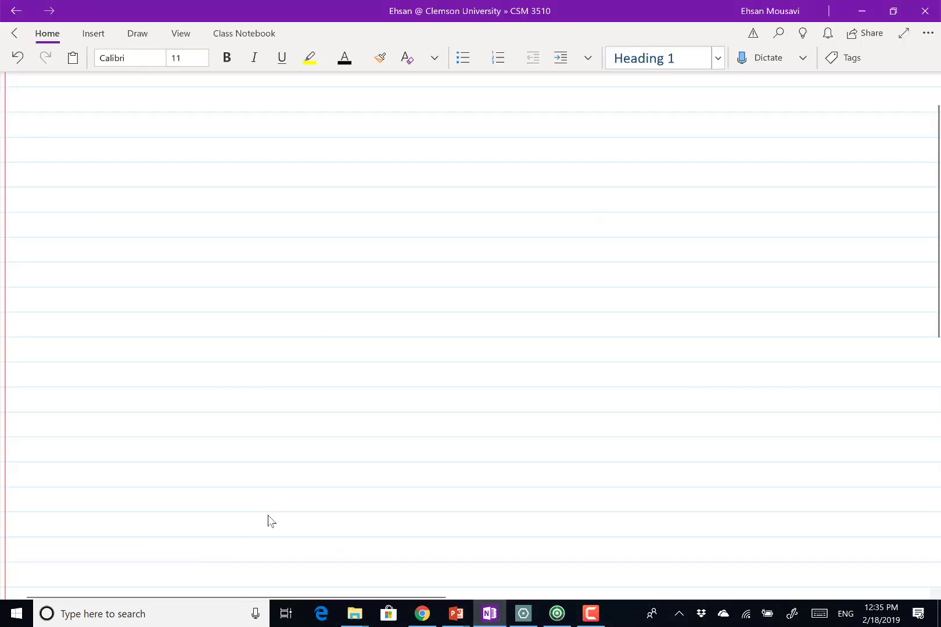
scroll(267, 521, up, 2)
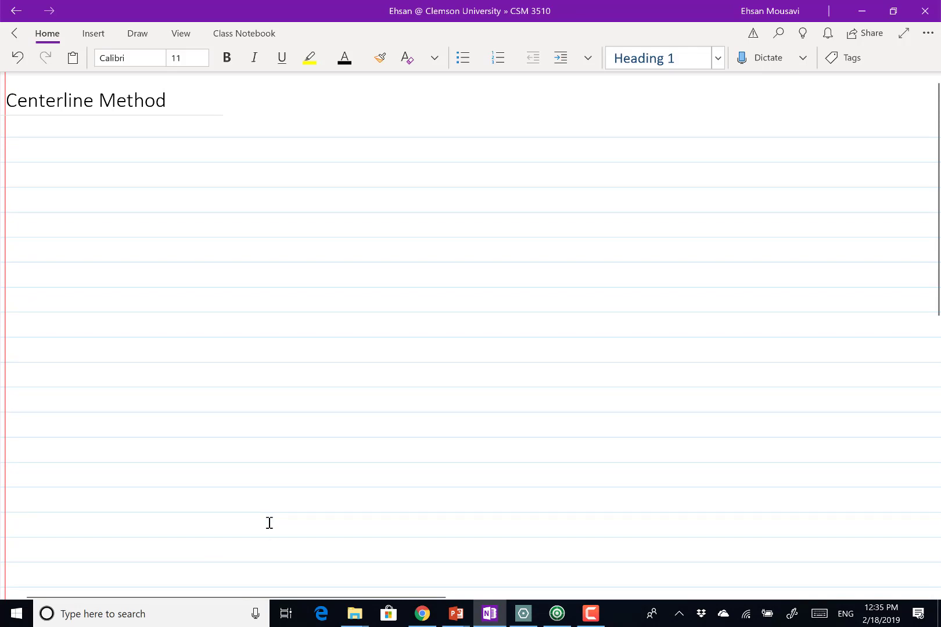
key(alt+Tab)
key(alt+Tab)
key(alt+d)
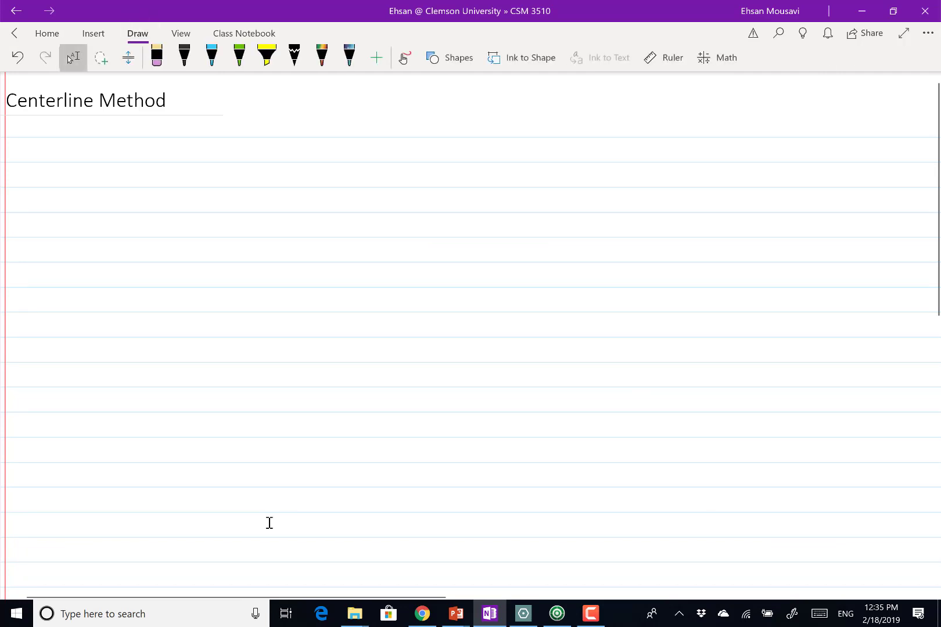
key(alt+d)
key(s)
mouse_move(485, 176)
mouse_down()
mouse_move(298, 175)
mouse_move(456, 457)
mouse_move(477, 177)
mouse_up()
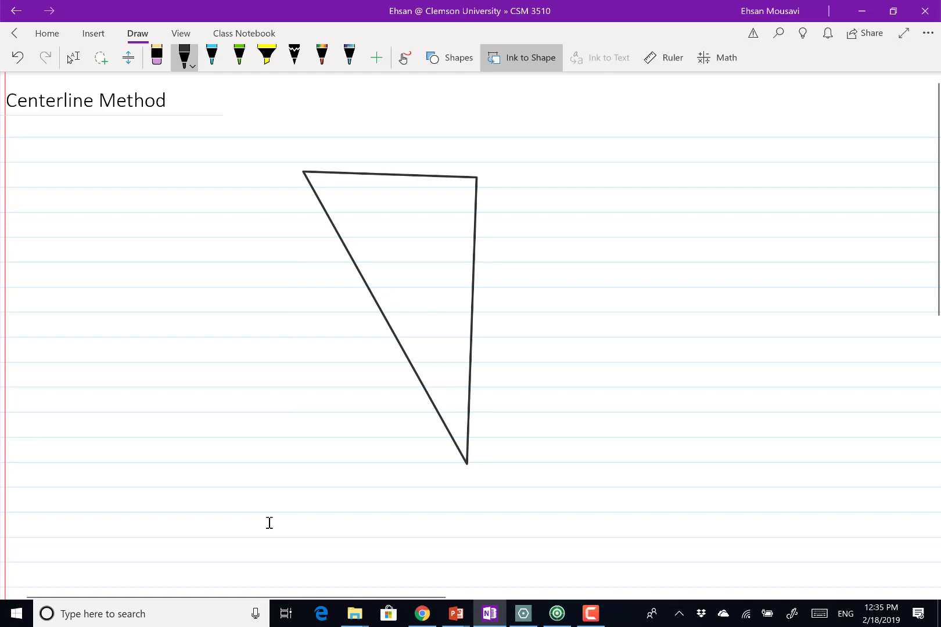
click(521, 58)
drag(303, 173, 306, 172)
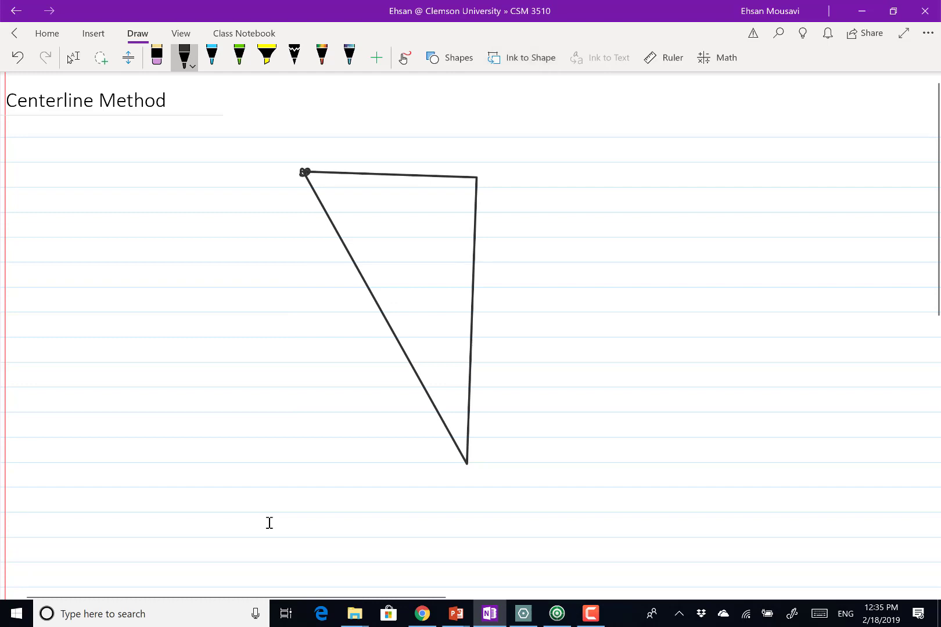
Step: Compare the sketch with the plan and label all three triangle corners with the planned elevation 104 in black ink
key(alt+Tab)
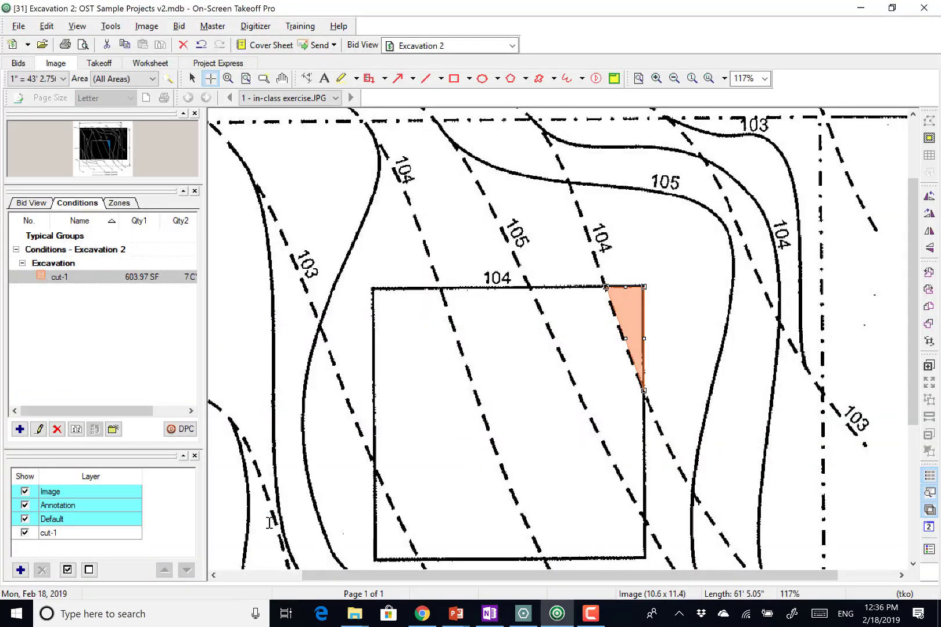
key(alt+Tab)
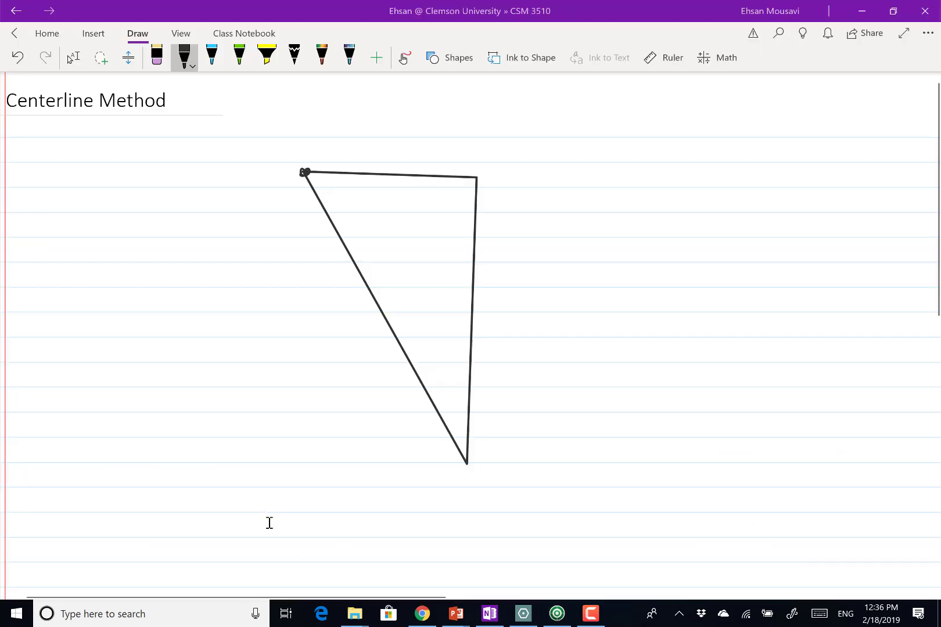
key(alt+Tab)
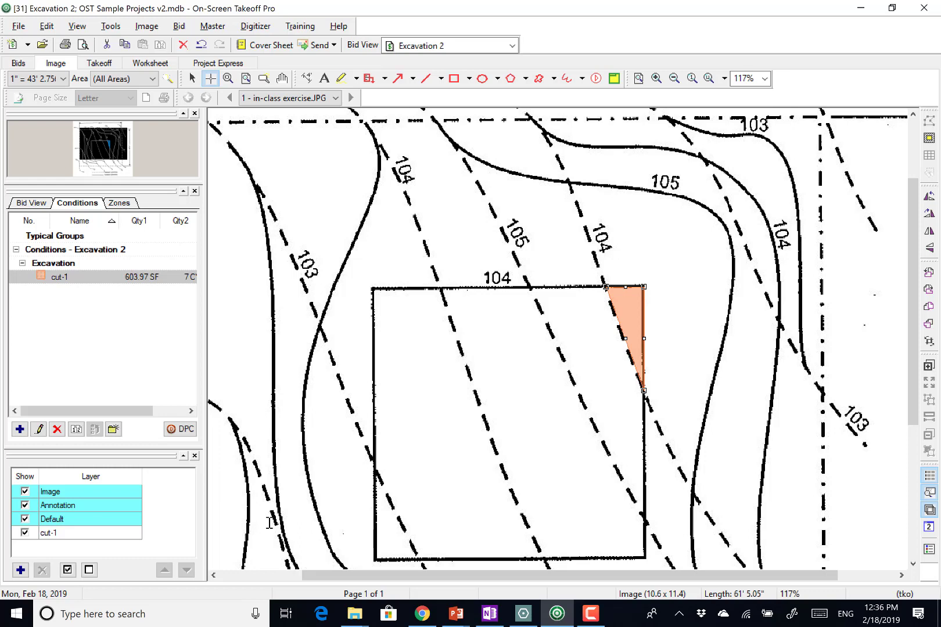
key(alt+Tab)
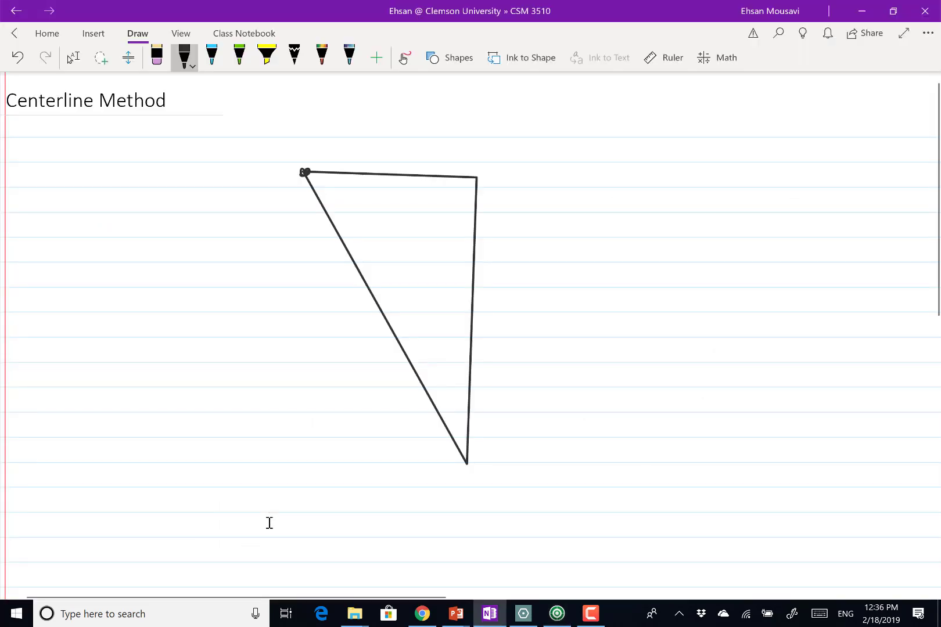
mouse_move(248, 140)
mouse_down()
mouse_move(249, 161)
mouse_move(261, 147)
mouse_move(289, 154)
mouse_up()
drag(284, 145, 286, 171)
drag(483, 151, 486, 175)
drag(507, 153, 505, 153)
mouse_move(505, 150)
mouse_down()
mouse_move(531, 165)
mouse_move(519, 184)
mouse_up()
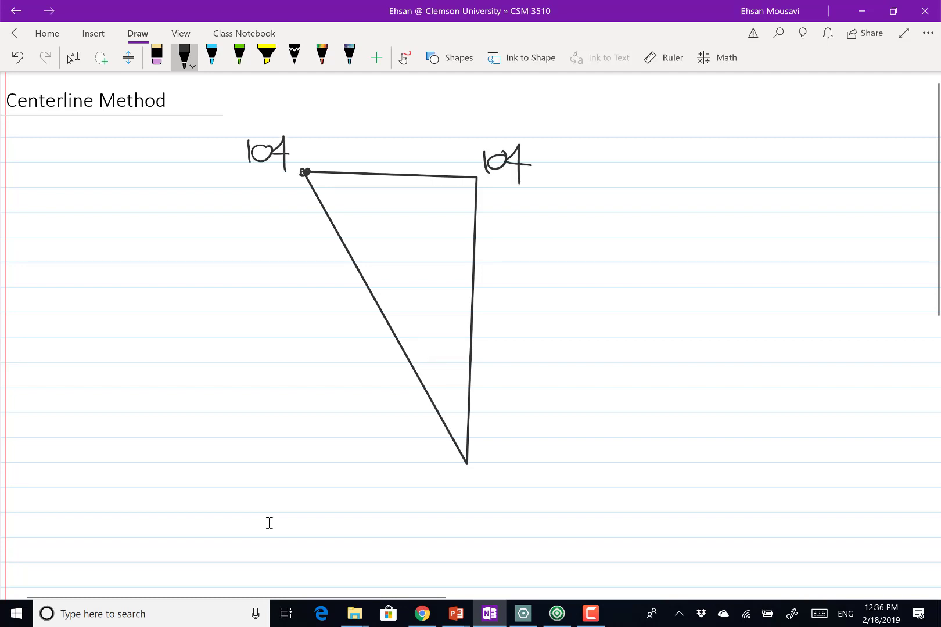
mouse_move(488, 460)
mouse_down()
mouse_move(486, 483)
mouse_move(501, 464)
mouse_move(536, 473)
mouse_up()
drag(525, 452, 527, 491)
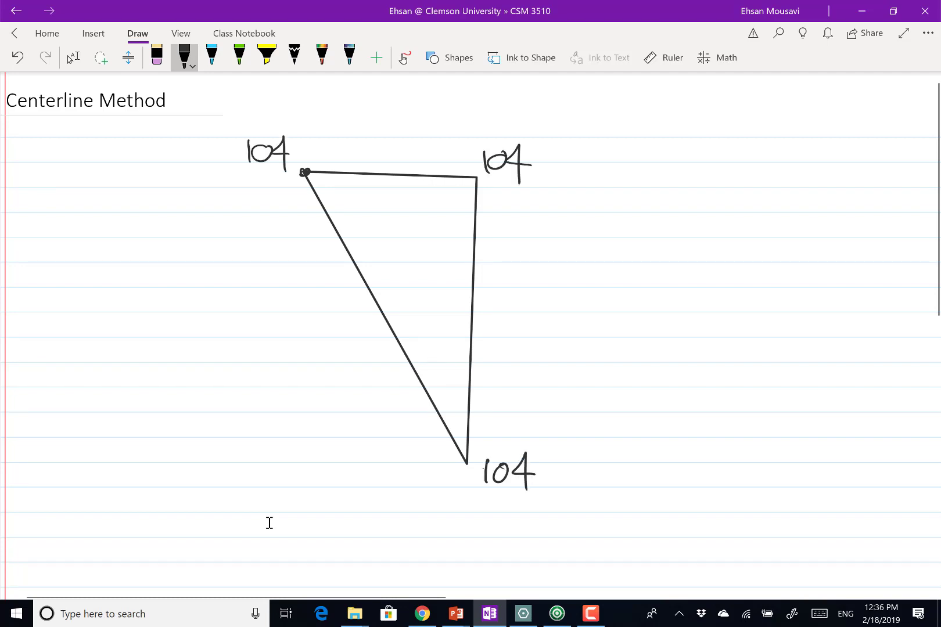
Step: Check the dashed 104 contour on the plan and write existing elevation 104 in blue at the triangle's upper-left and lower corners
click(211, 56)
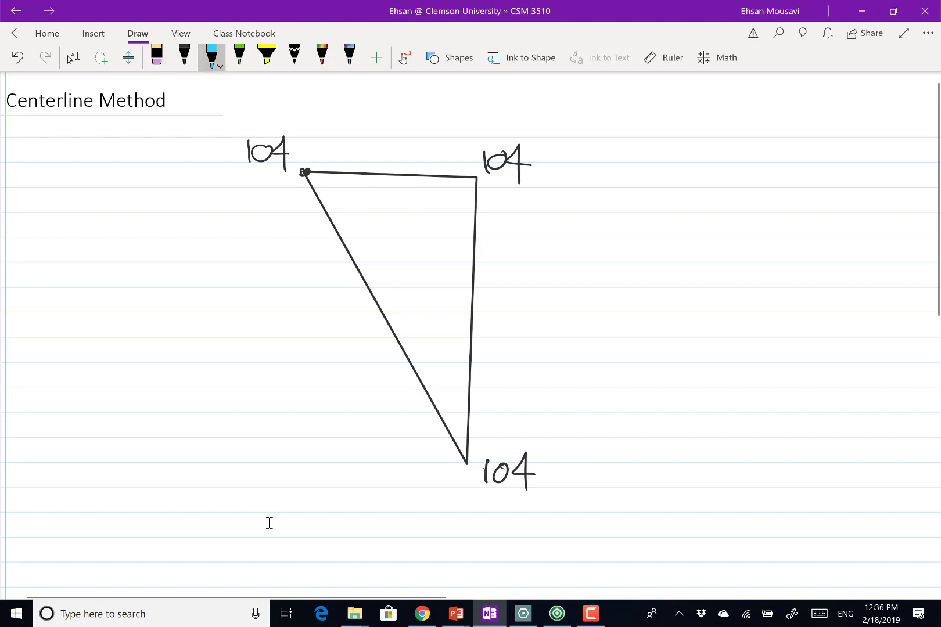
key(alt+Tab)
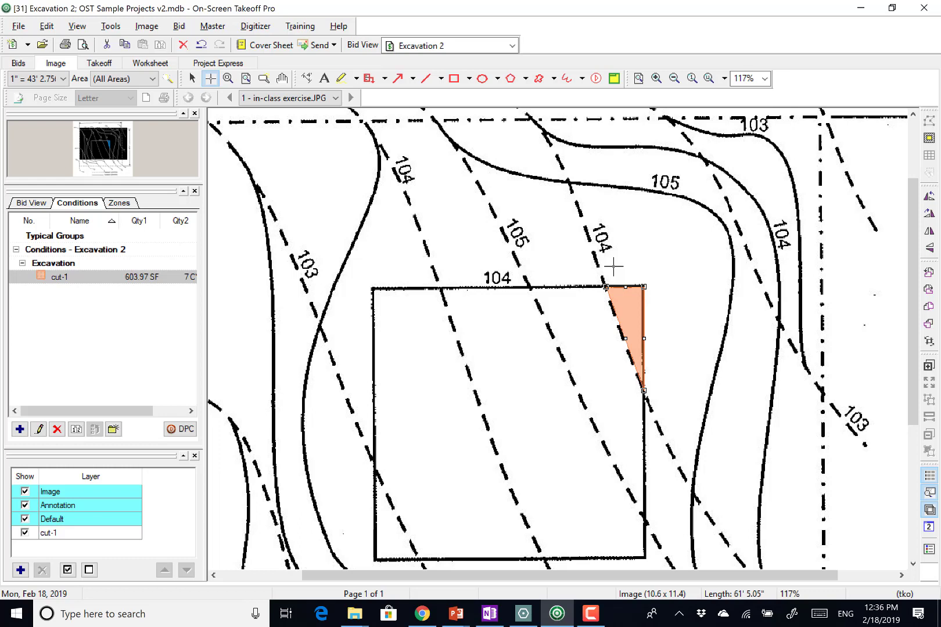
mouse_move(579, 248)
mouse_down()
mouse_move(595, 214)
mouse_move(599, 265)
mouse_up()
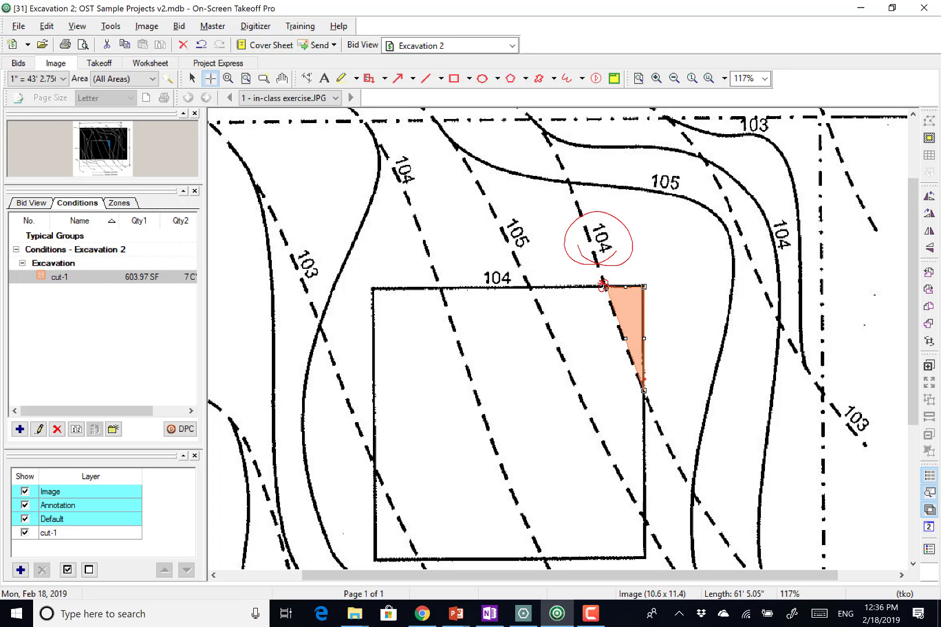
key(ctrl+z)
key(alt+Tab)
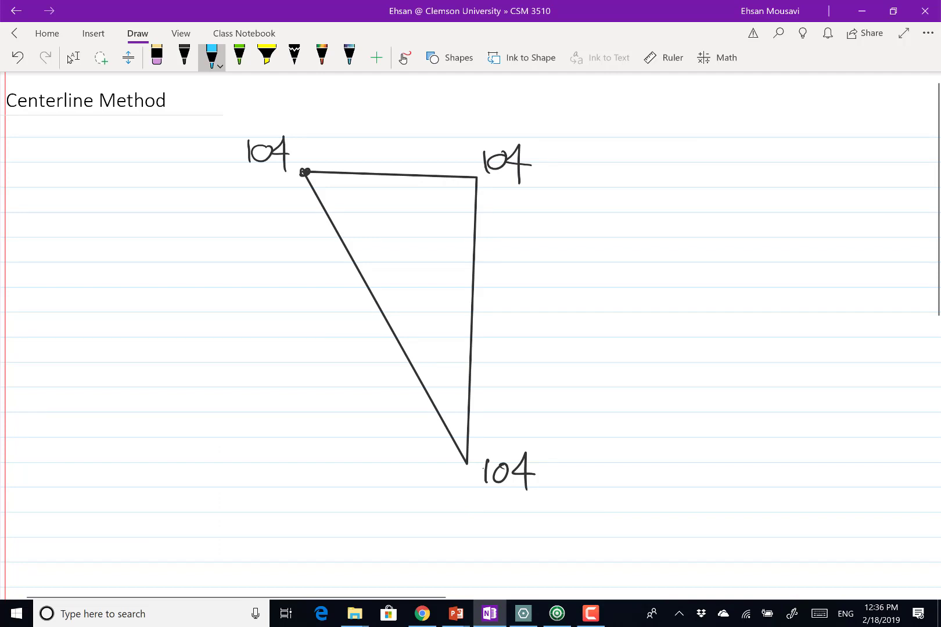
drag(238, 176, 236, 202)
drag(258, 184, 259, 183)
mouse_move(285, 195)
mouse_down()
mouse_move(298, 195)
mouse_move(277, 198)
mouse_up()
drag(290, 176, 292, 214)
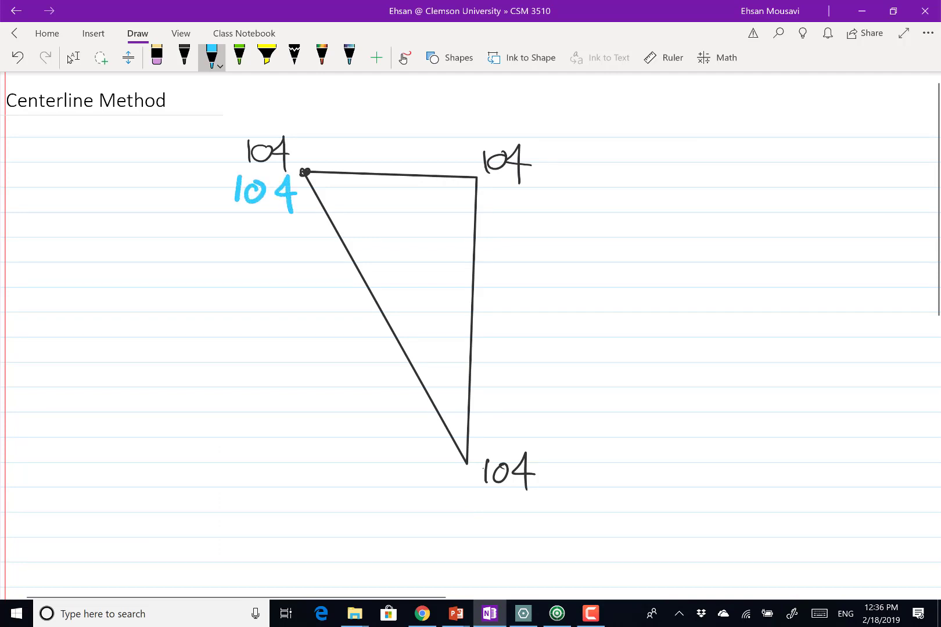
mouse_move(477, 491)
mouse_down()
mouse_move(476, 522)
mouse_move(497, 497)
mouse_up()
mouse_move(509, 512)
mouse_down()
mouse_move(542, 510)
mouse_move(511, 511)
mouse_up()
drag(529, 496, 532, 527)
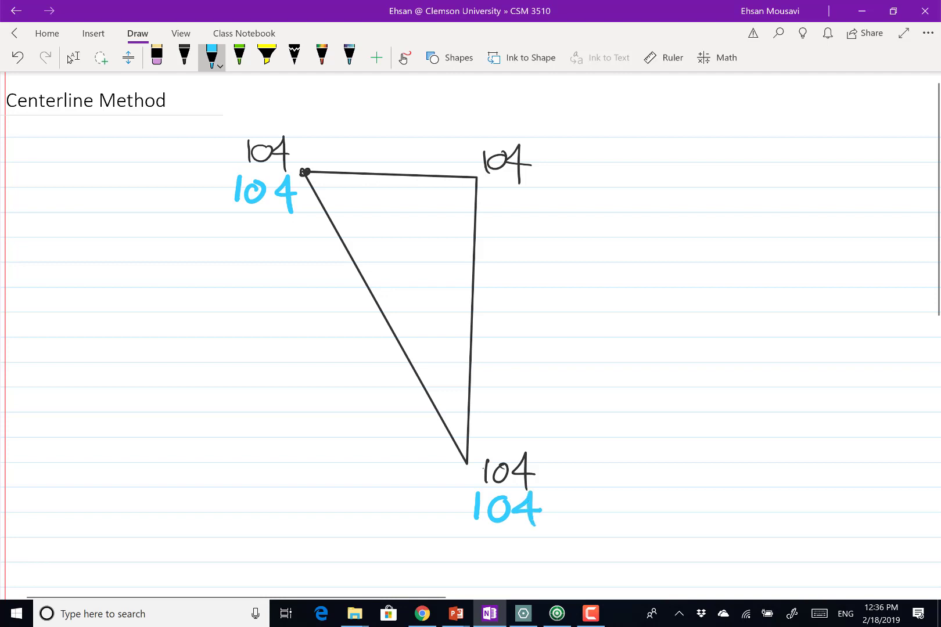
Step: Check the plan around the triangle's upper-right corner, and label that corner in blue with an arrow and existing elevation 103.7
drag(537, 171, 594, 192)
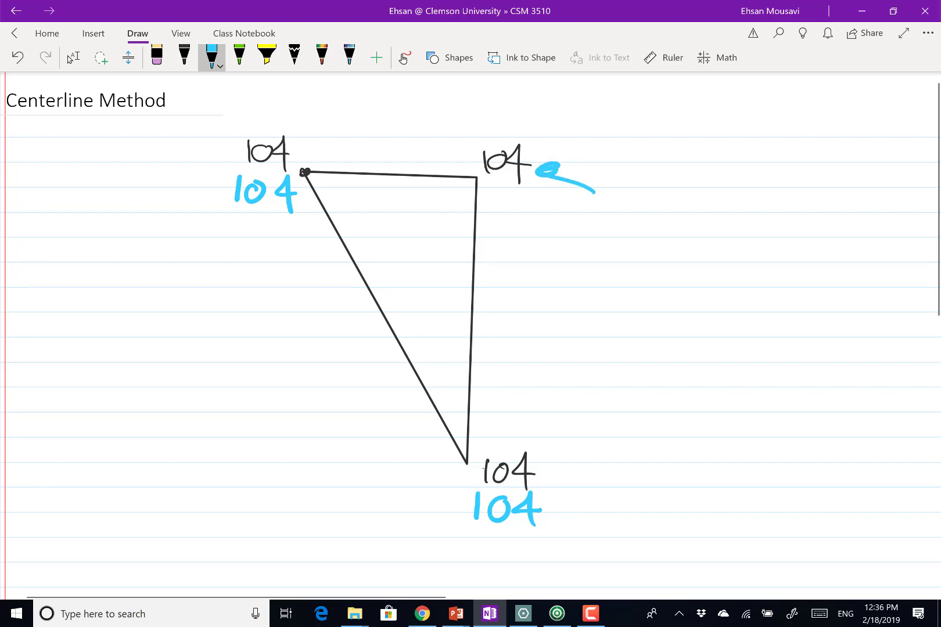
key(alt+Tab)
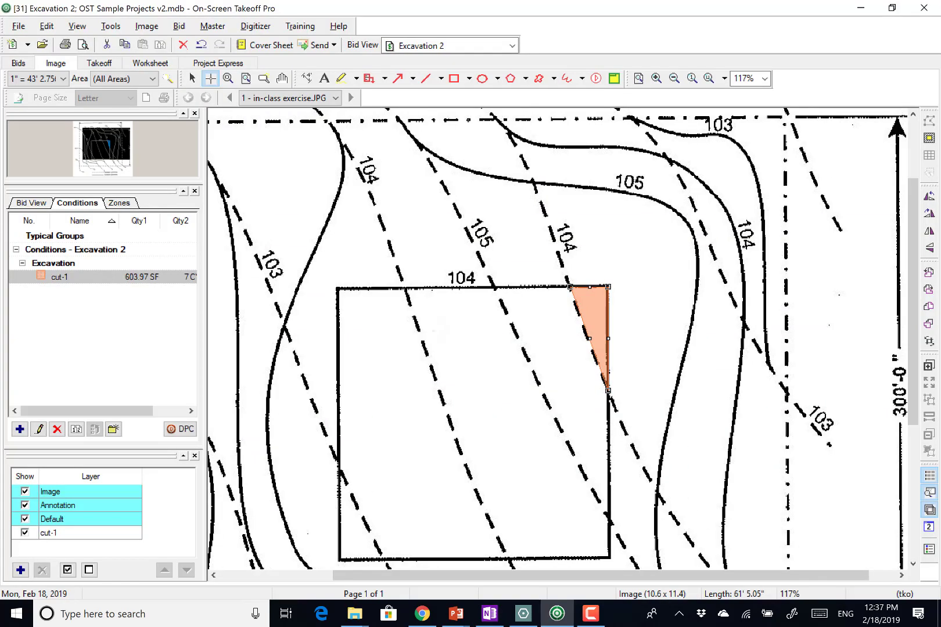
scroll(557, 342, up, 3)
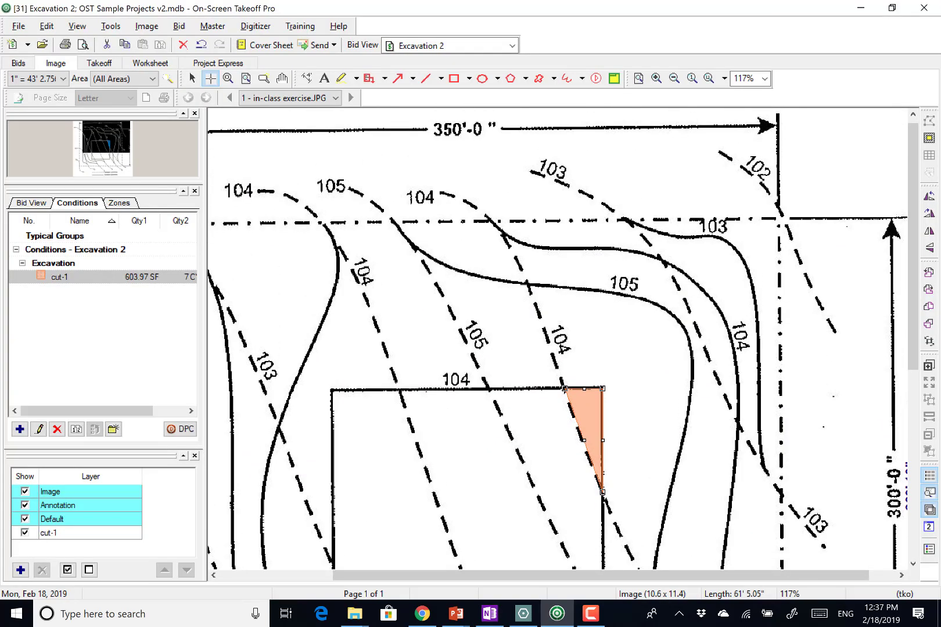
click(589, 378)
click(588, 379)
key(Escape)
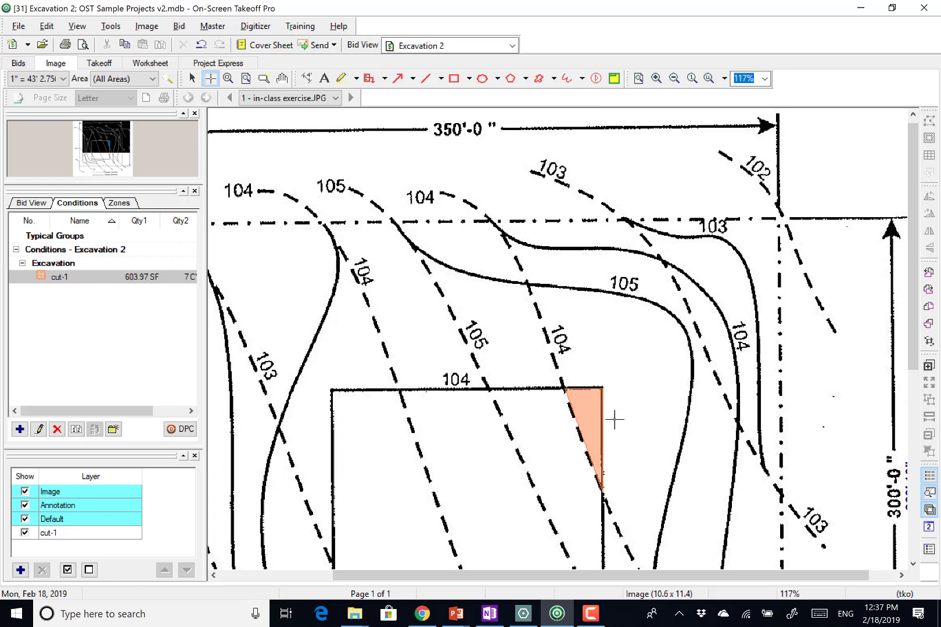
key(alt+Tab)
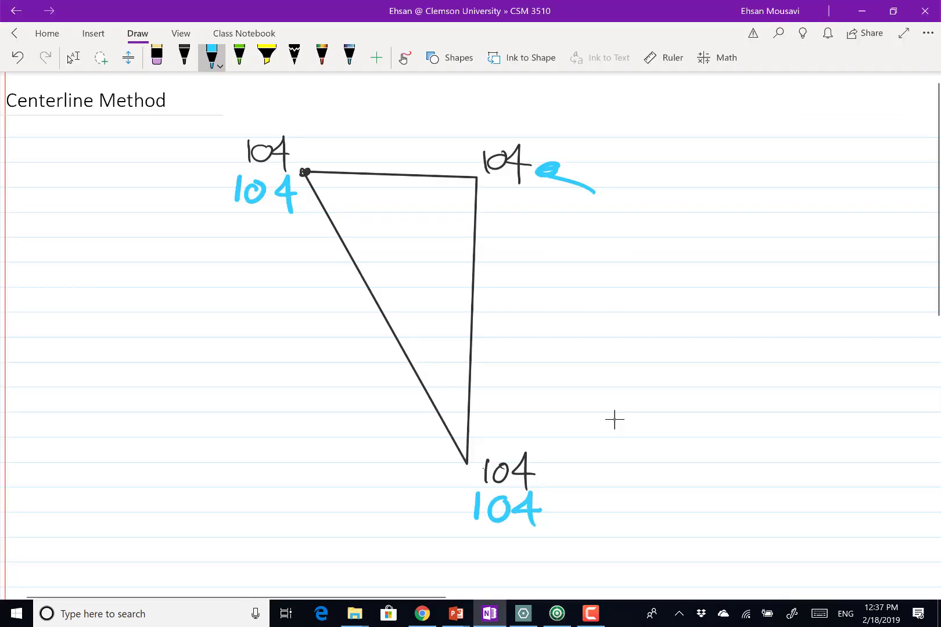
drag(516, 200, 515, 227)
mouse_move(537, 201)
mouse_down()
mouse_move(529, 226)
mouse_move(539, 202)
mouse_up()
mouse_move(554, 201)
mouse_down()
mouse_move(570, 212)
mouse_move(562, 228)
mouse_move(605, 230)
mouse_up()
click(588, 221)
Step: Add a color legend beside the triangle, with "Ex." in blue and "PL." in black
mouse_move(87, 169)
mouse_down()
mouse_move(108, 199)
mouse_move(109, 164)
mouse_up()
mouse_move(89, 181)
mouse_down()
mouse_move(105, 176)
mouse_move(133, 199)
mouse_up()
click(144, 188)
mouse_move(131, 173)
mouse_down()
mouse_move(113, 202)
mouse_move(99, 264)
mouse_up()
click(184, 56)
mouse_move(89, 231)
mouse_down()
mouse_move(115, 233)
mouse_move(98, 248)
mouse_up()
drag(132, 229, 144, 261)
click(155, 253)
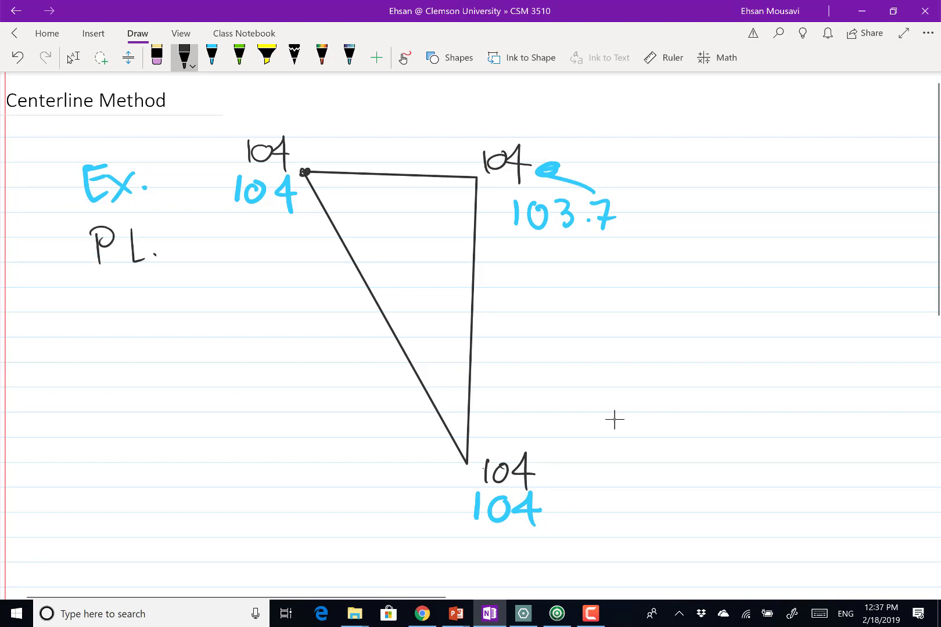
Step: Open the Excavation Work sheet workbook in Excel from the Downloads folder
click(73, 57)
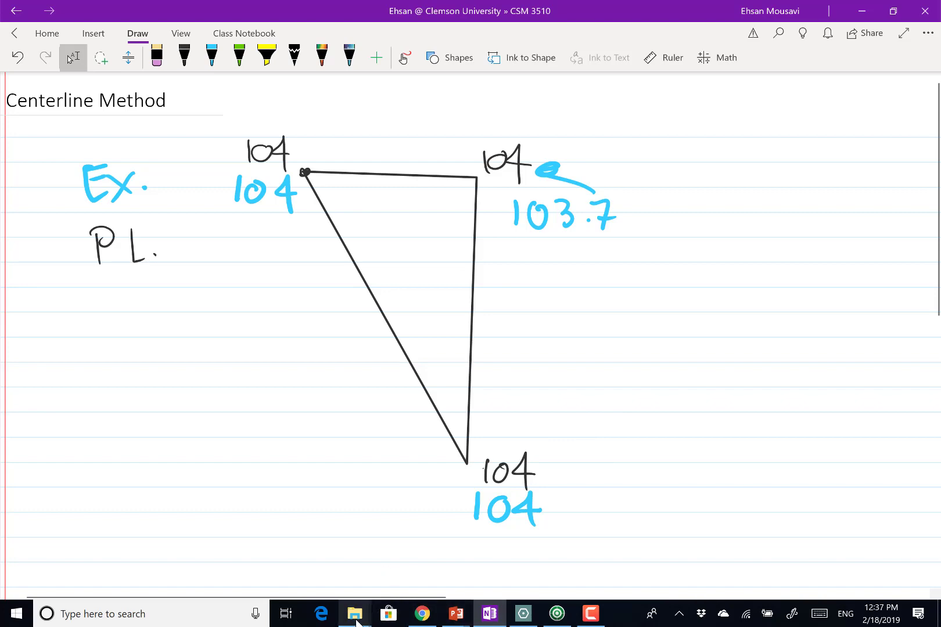
mouse_move(356, 621)
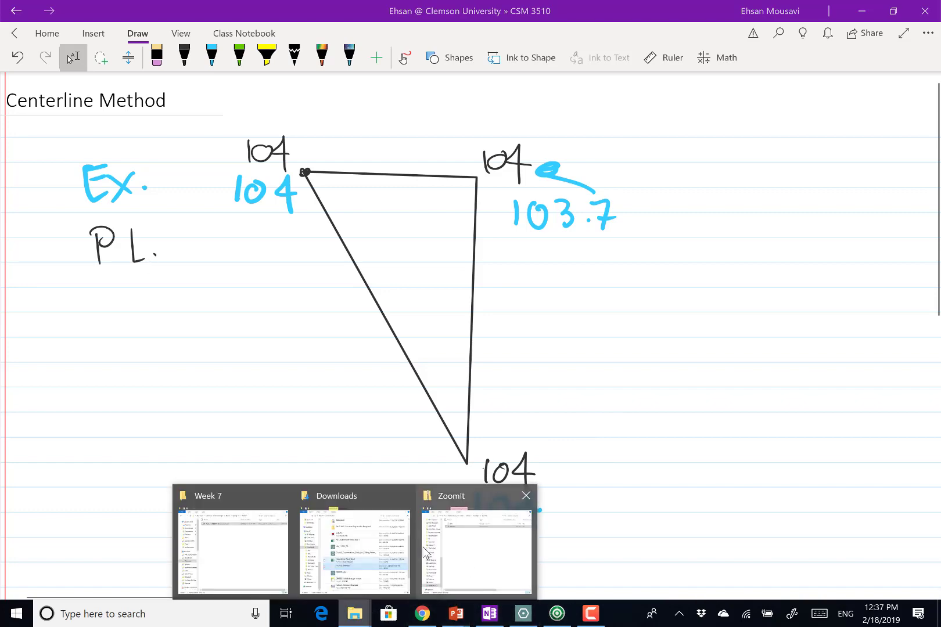
click(339, 543)
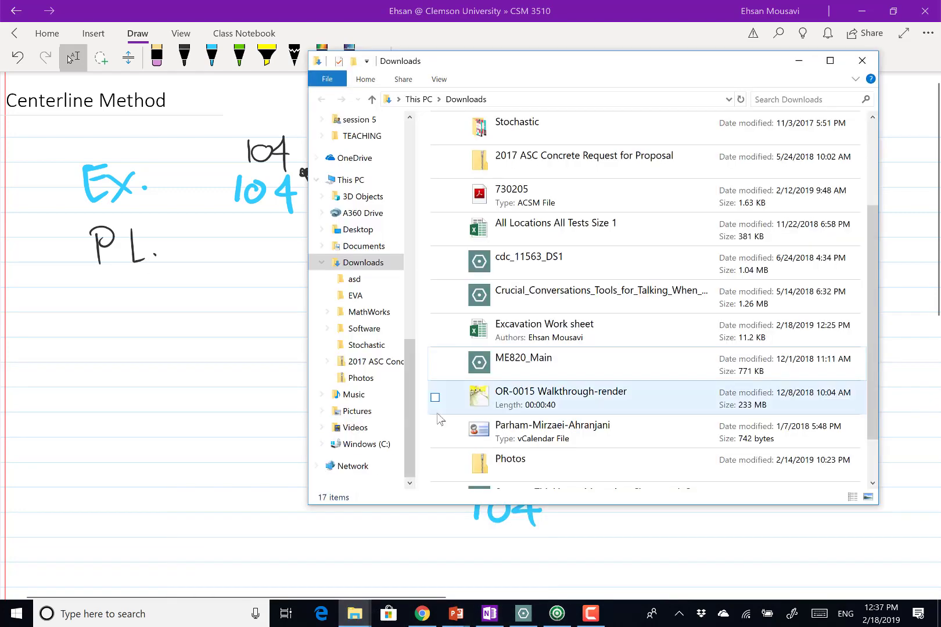
double_click(521, 330)
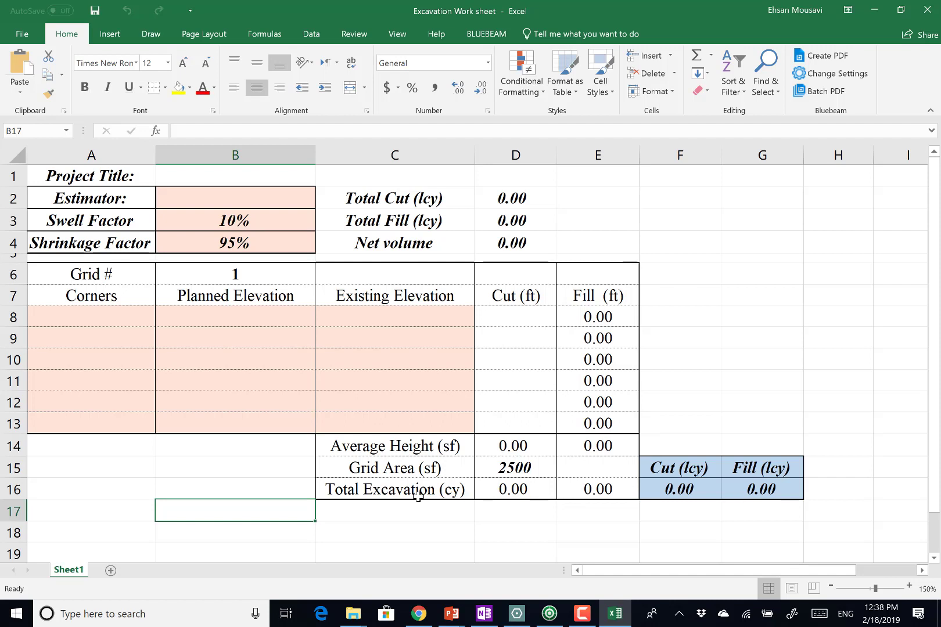
Step: Enter planned elevation 104 for the triangle's three corners in cells B8 to B10 of Grid 1
click(226, 318)
text(1054)
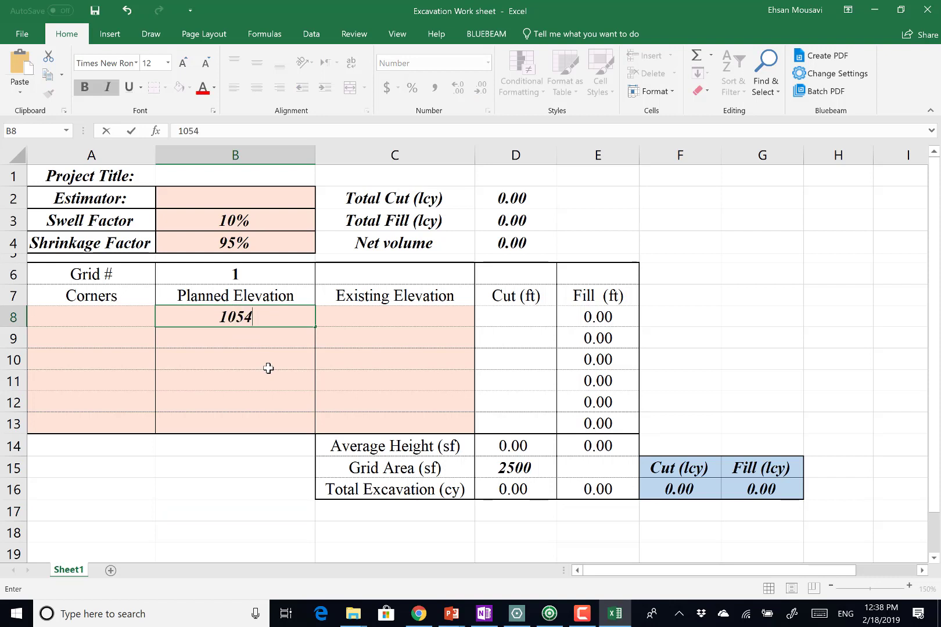
key(Return)
key(Up)
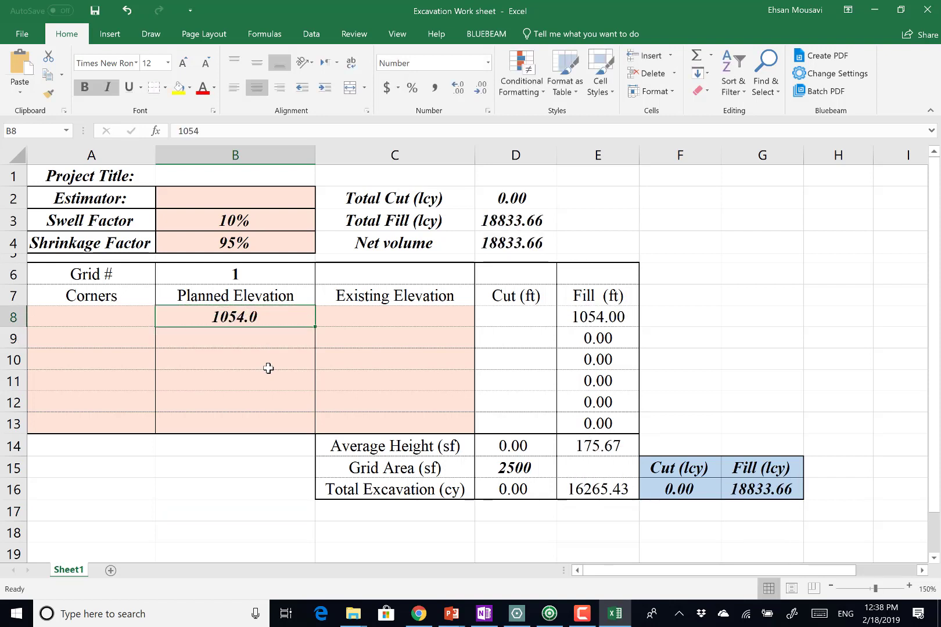
key(F2)
key(BackSpace)
key(BackSpace)
text(4)
key(Return)
text(105)
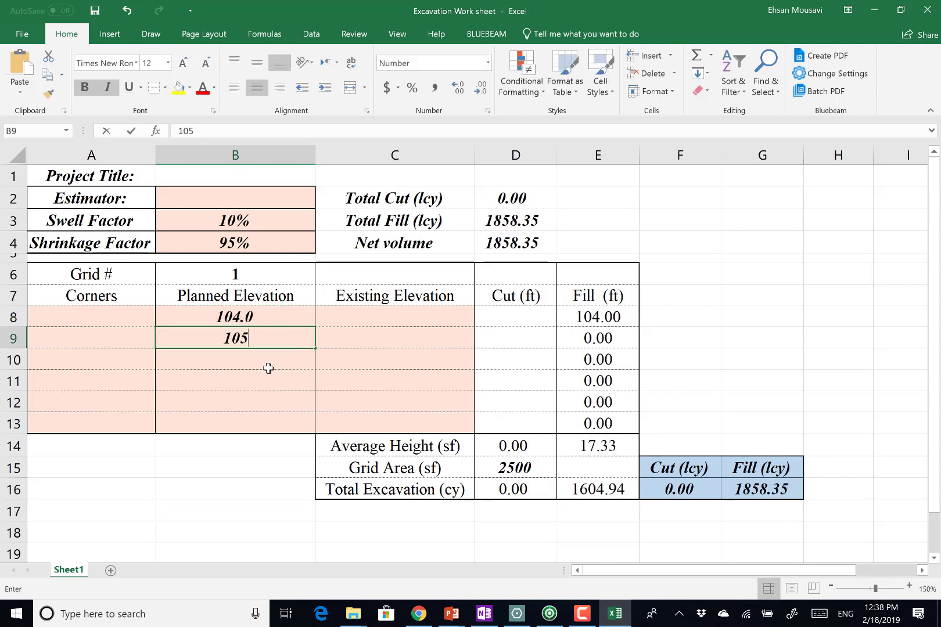
key(BackSpace)
text(4)
key(Return)
text(104)
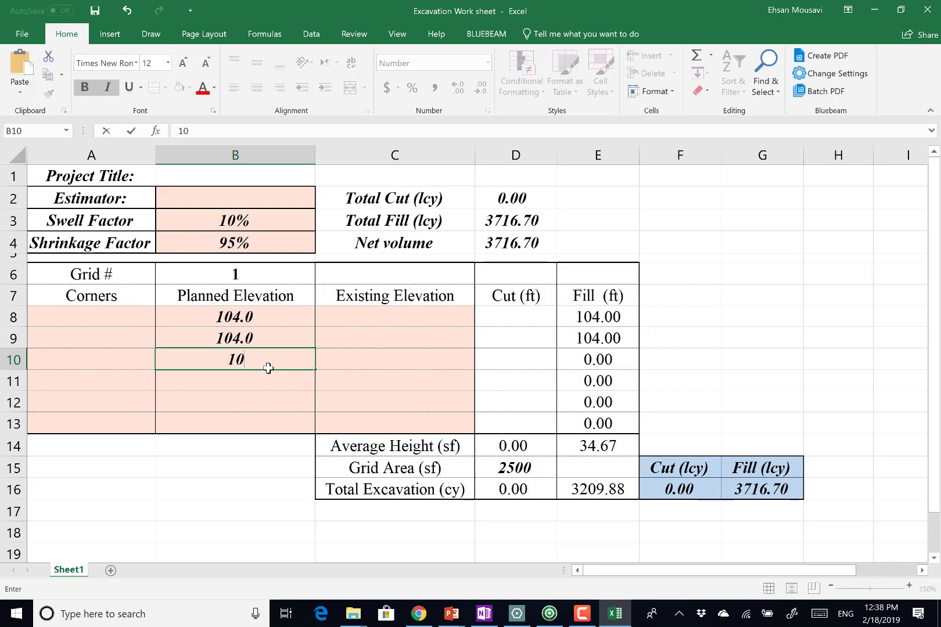
key(Return)
Step: Enter existing elevations 104, 104 and 103.7 for the three corners in cells C8 to C10
key(Right)
key(Up)
key(Up)
key(Up)
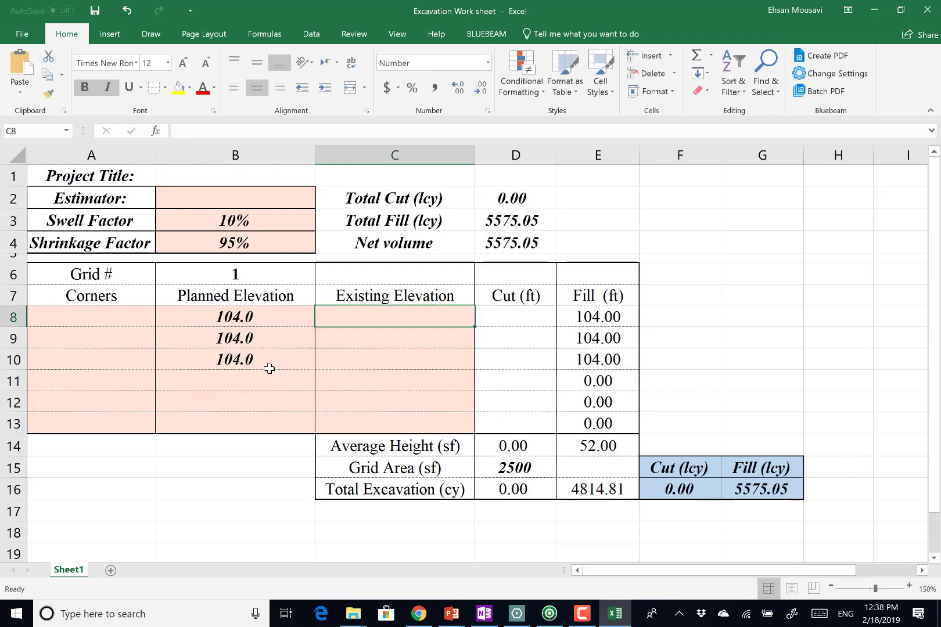
text(104)
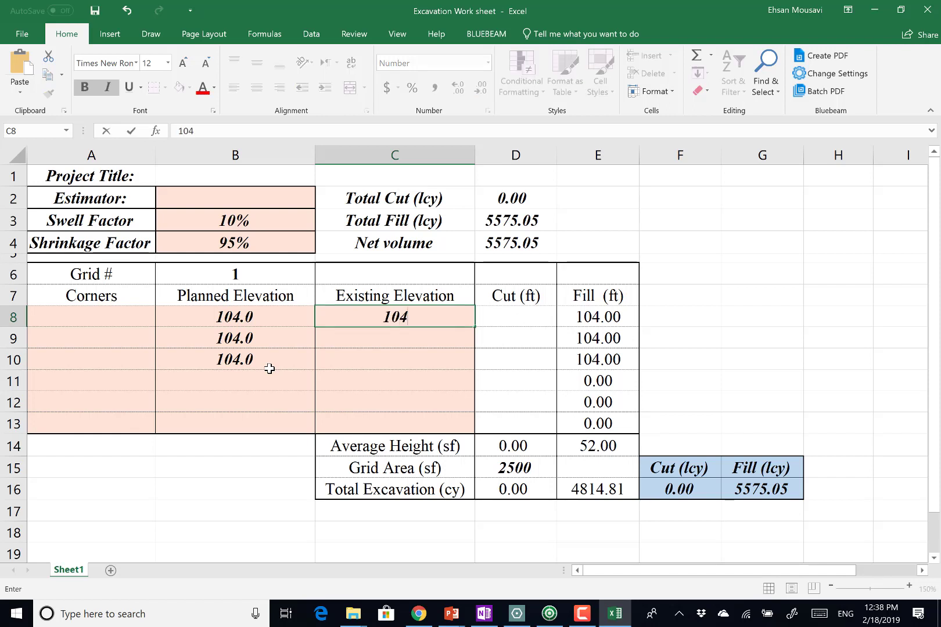
key(Return)
text(104)
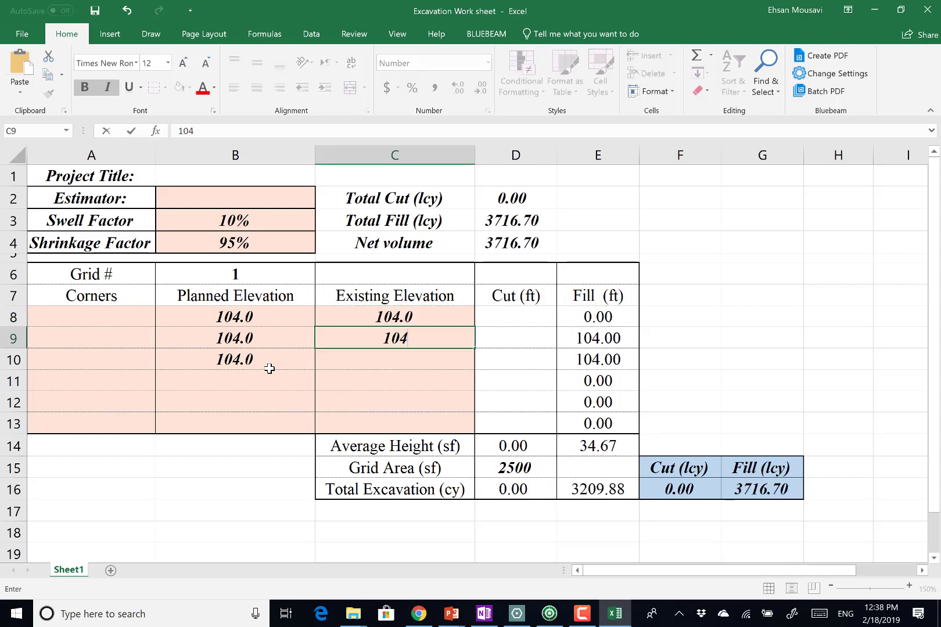
key(Return)
text(103)
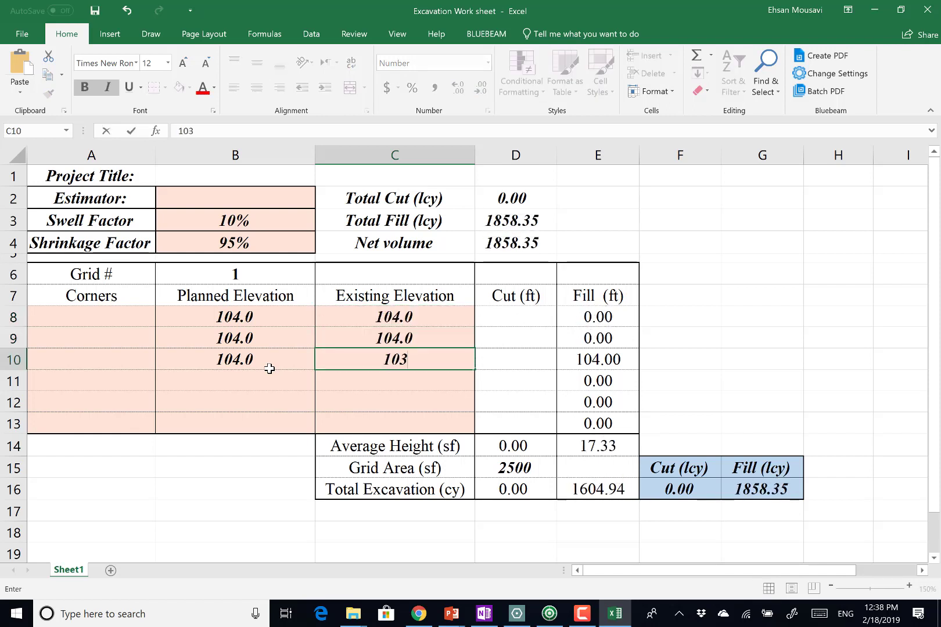
text(.7)
key(Return)
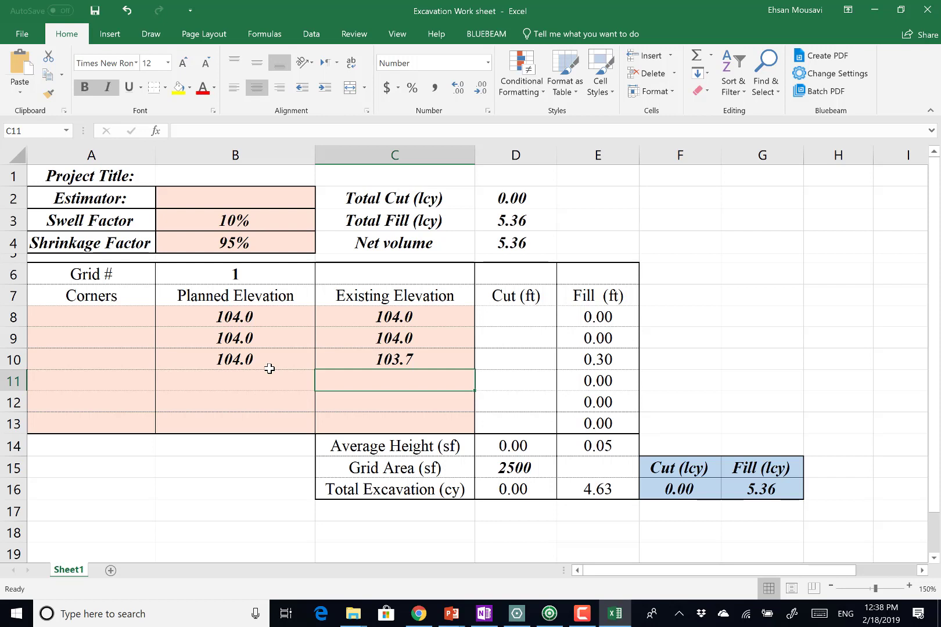
Step: Switch to On-Screen Takeoff and read the area quantity of the cut-1 condition
key(alt+Tab)
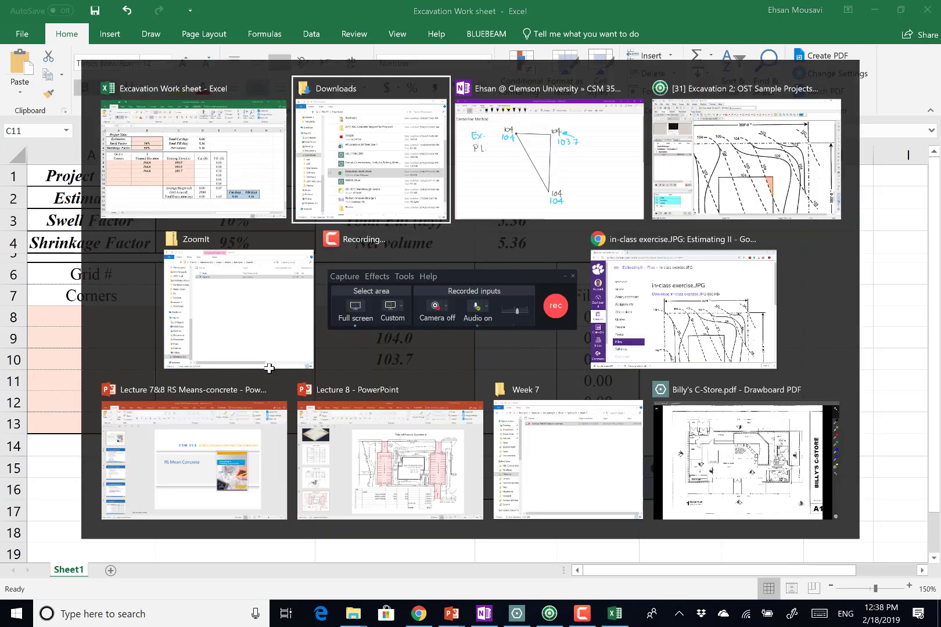
key(alt+Tab)
key(alt+Tab)
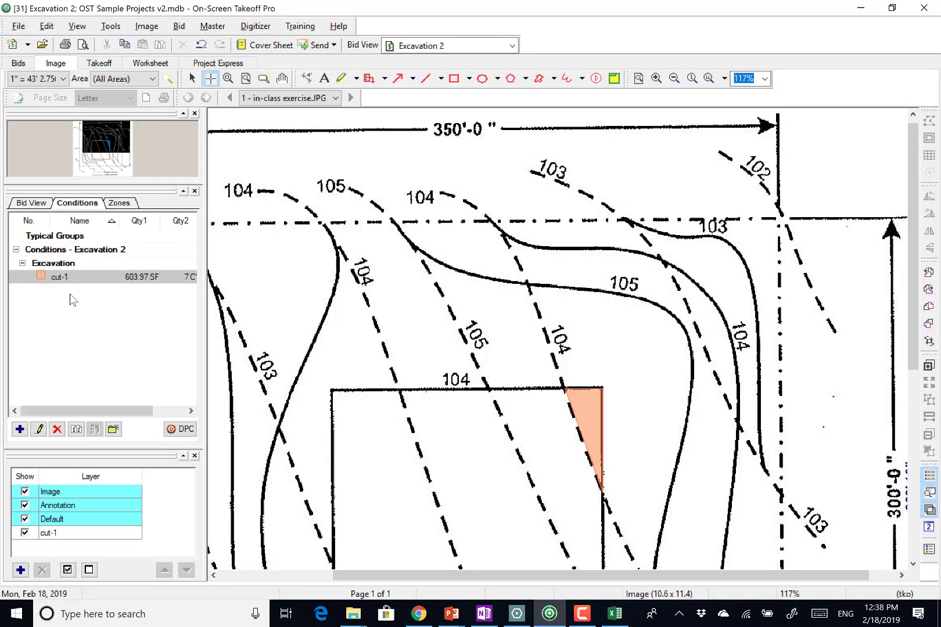
click(135, 279)
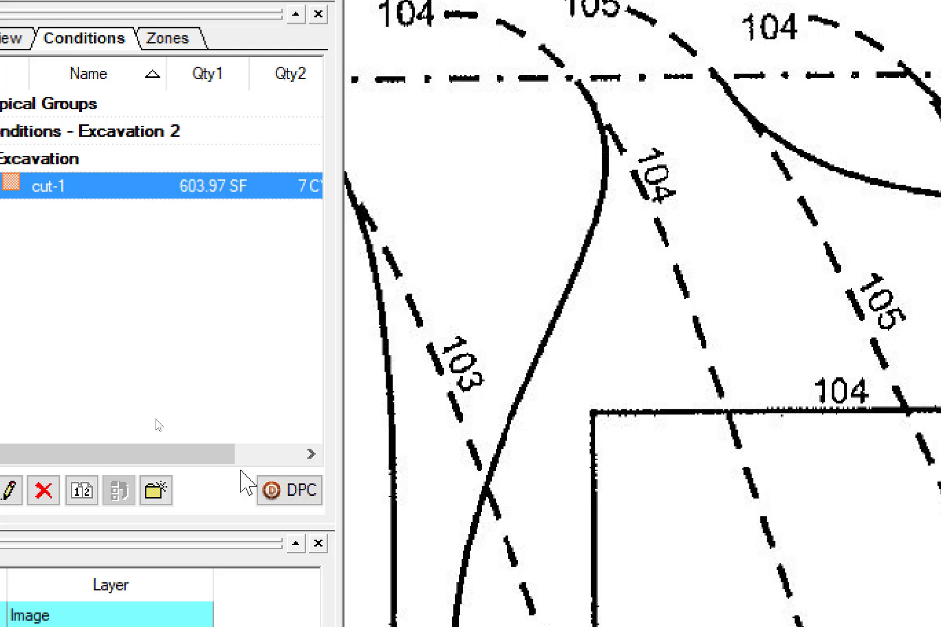
Step: Switch back to the Excel worksheet and set the Grid Area in D15 to 603.97 sf, rechecking the cut-1 area in On-Screen Takeoff
key(alt+Tab)
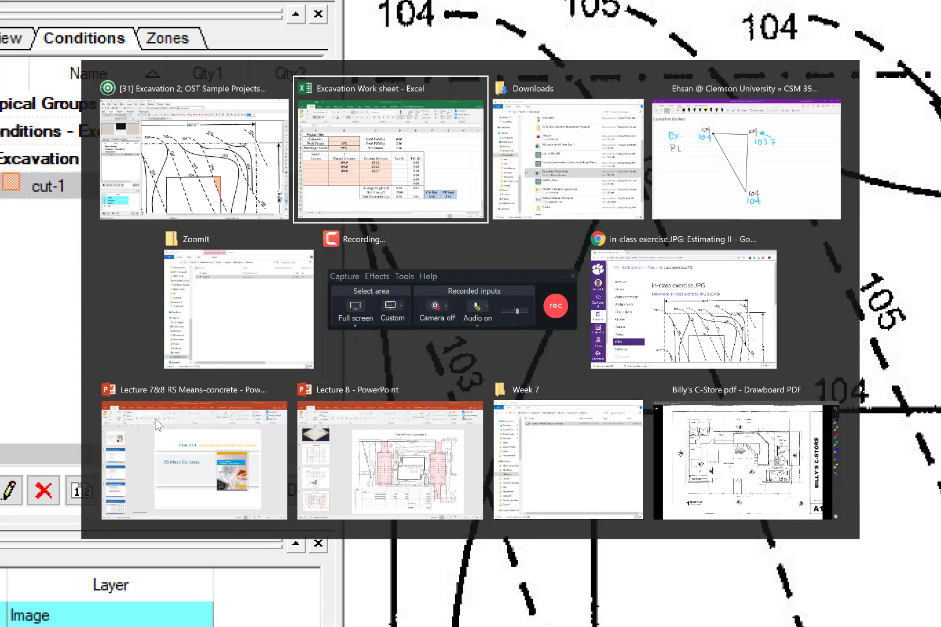
key(Down)
key(Down)
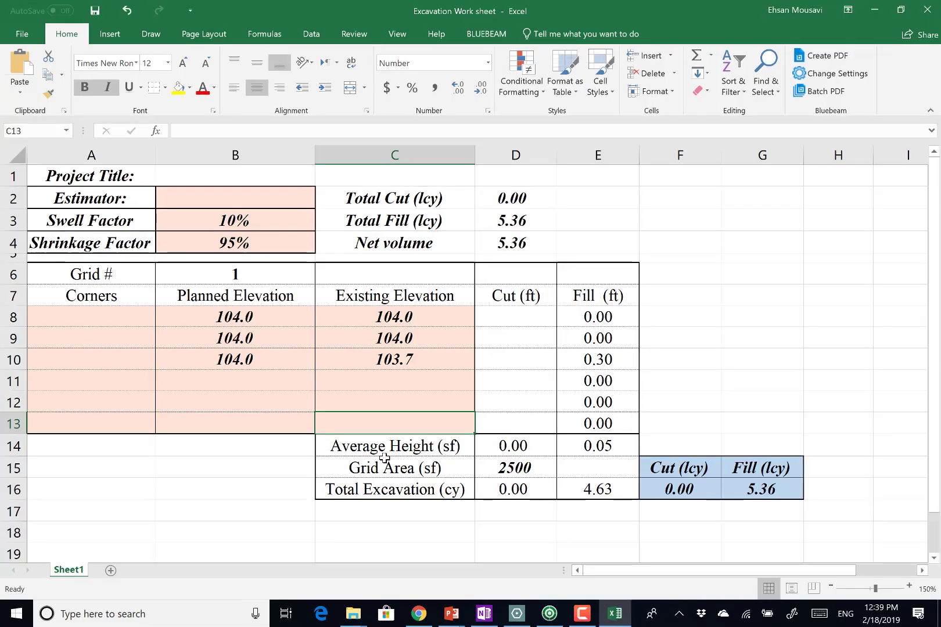
click(935, 571)
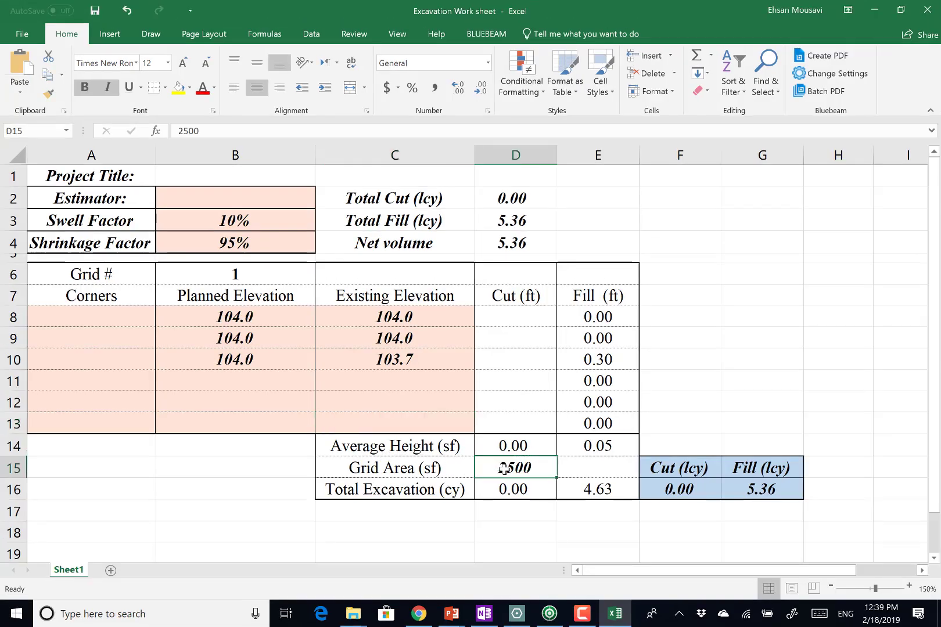
text(603)
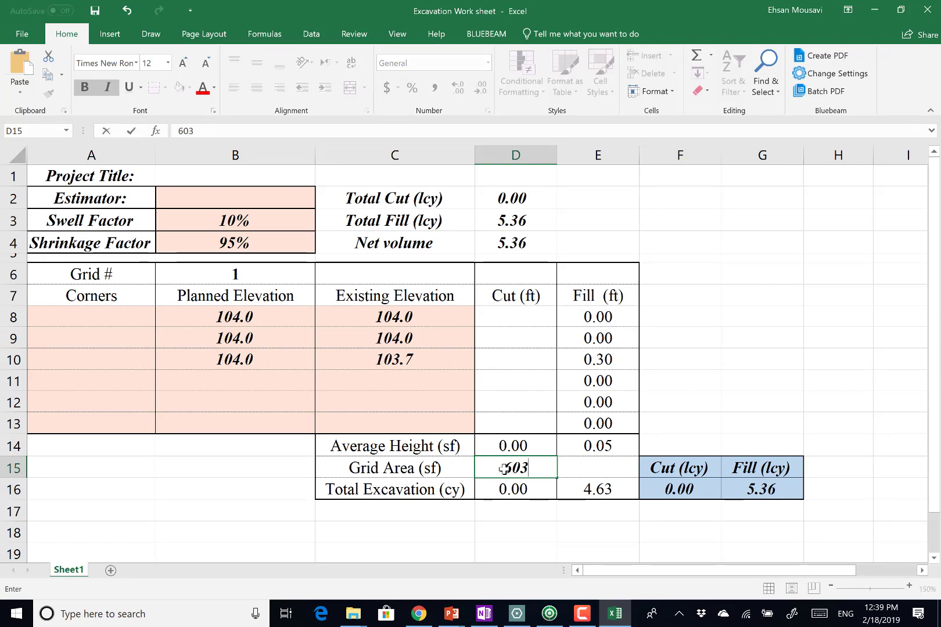
key(alt+Tab)
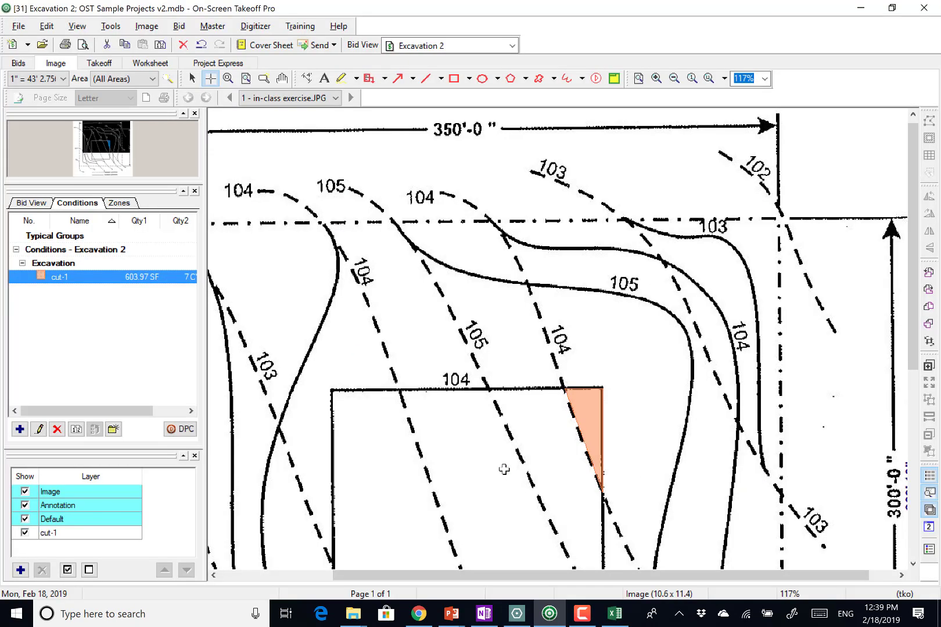
key(alt+Tab)
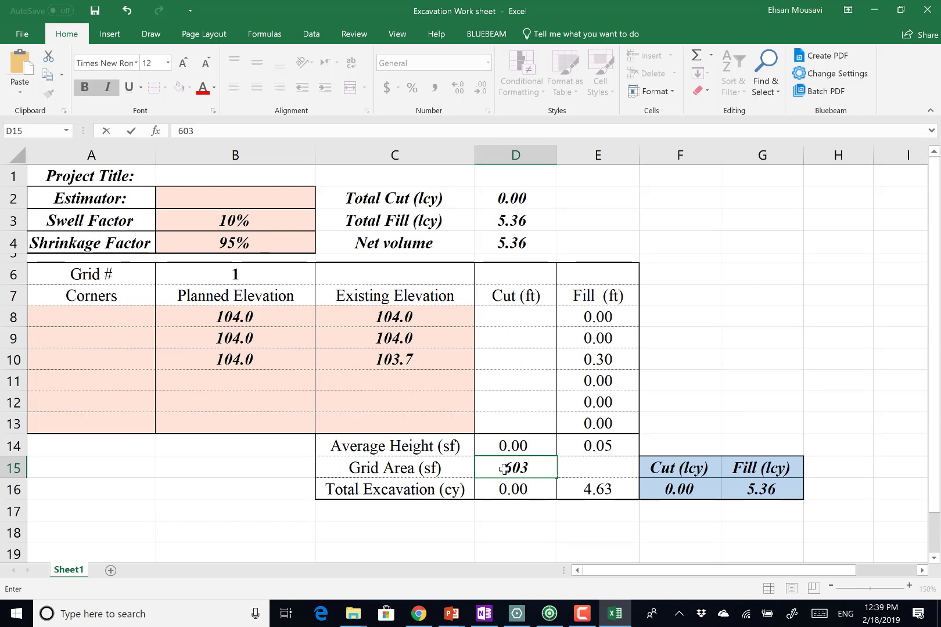
text(.97)
key(Return)
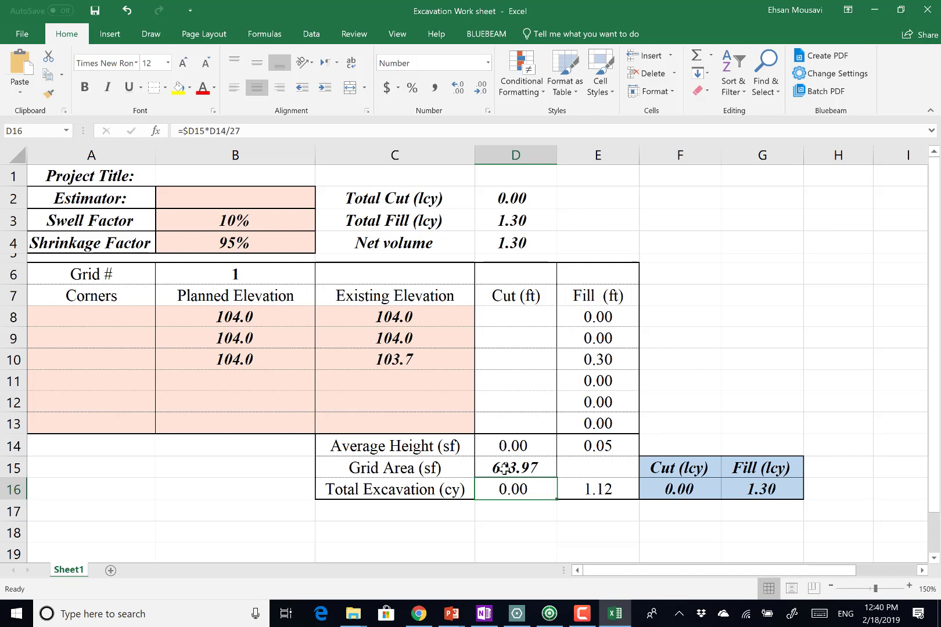
Step: Inspect the grid area cell and the formula behind the average fill height in E14, leaving both as they are
click(512, 471)
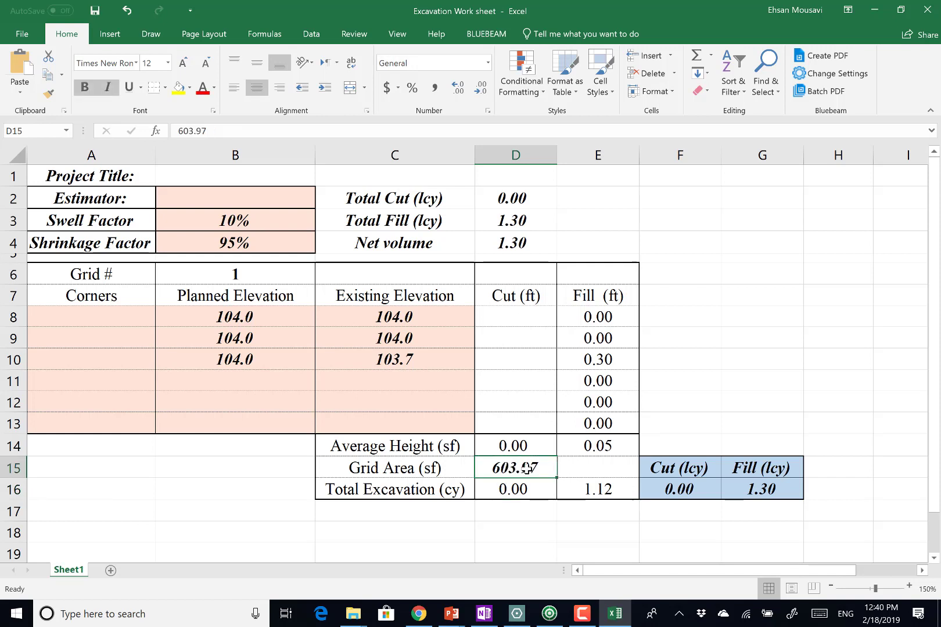
double_click(579, 446)
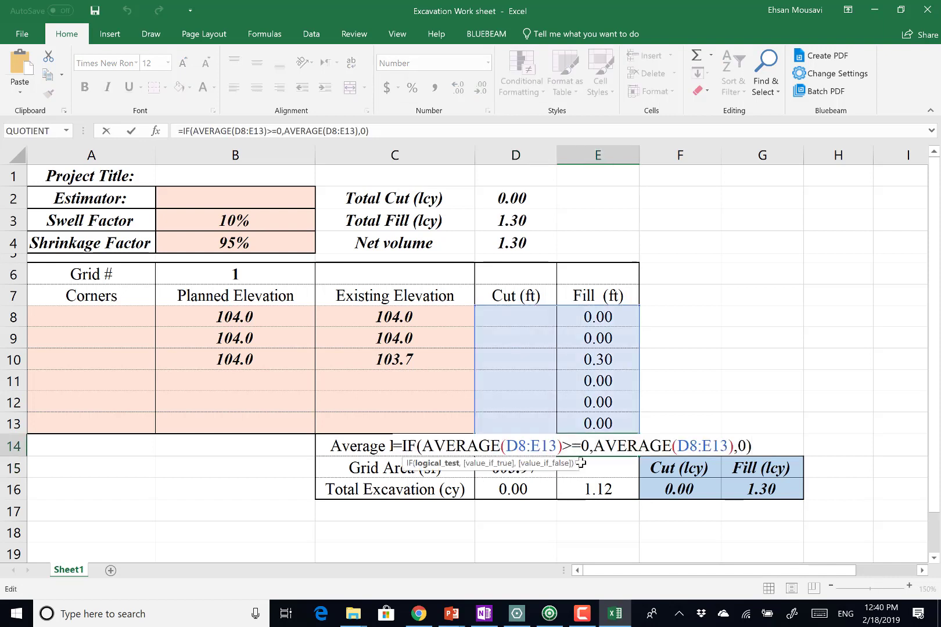
key(Escape)
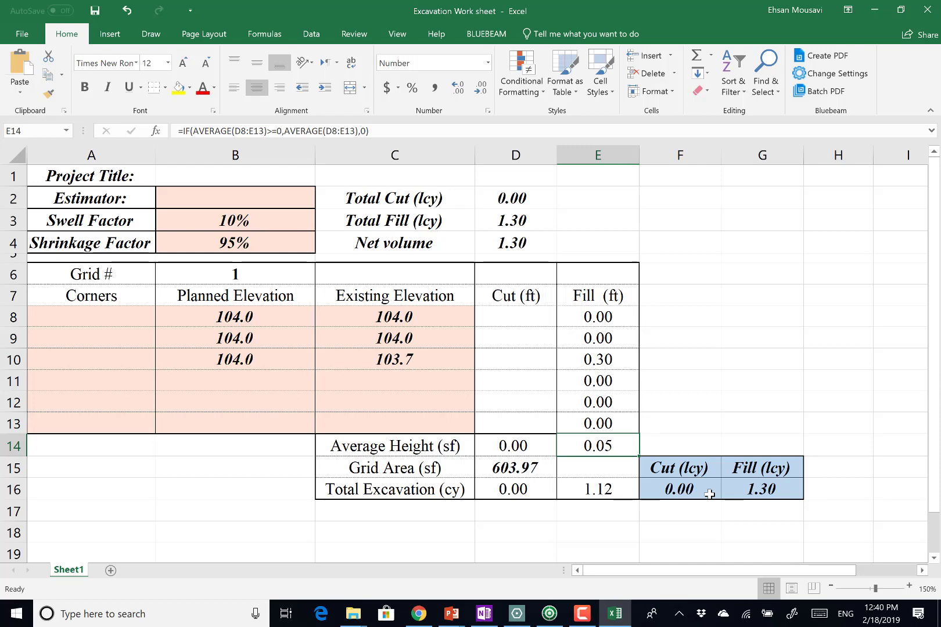
key(alt+Tab)
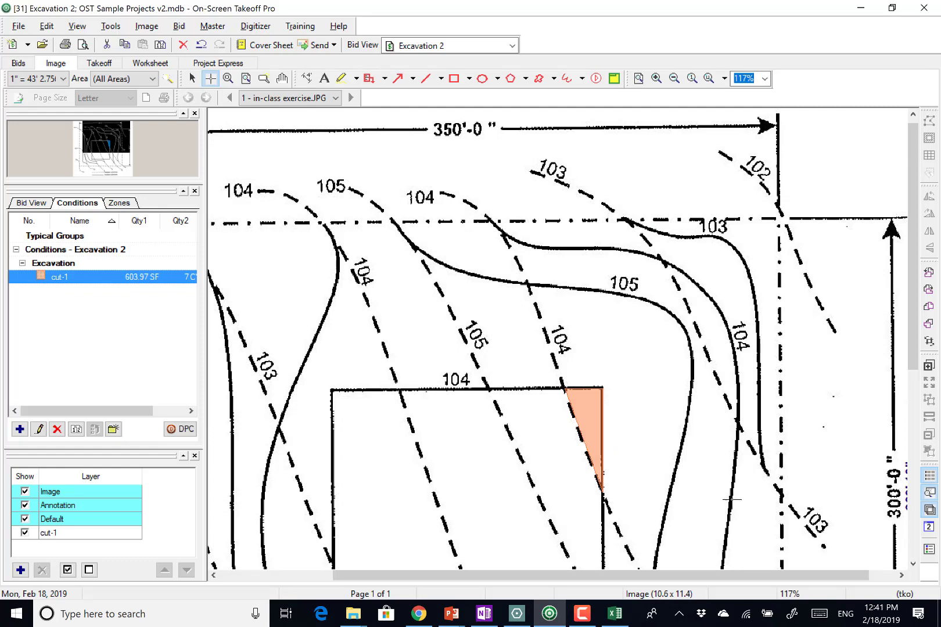
scroll(608, 492, down, 2)
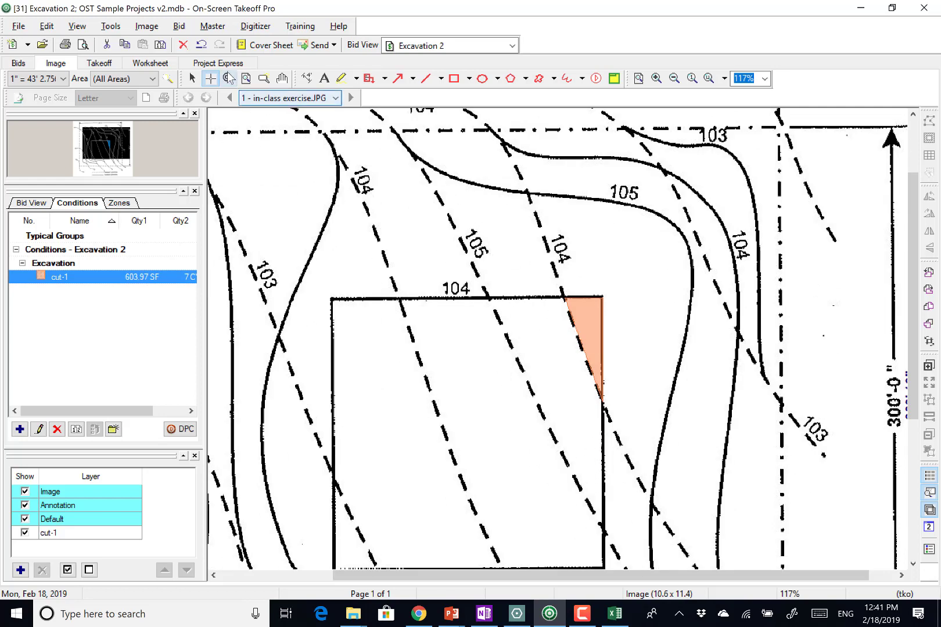
click(19, 429)
click(437, 343)
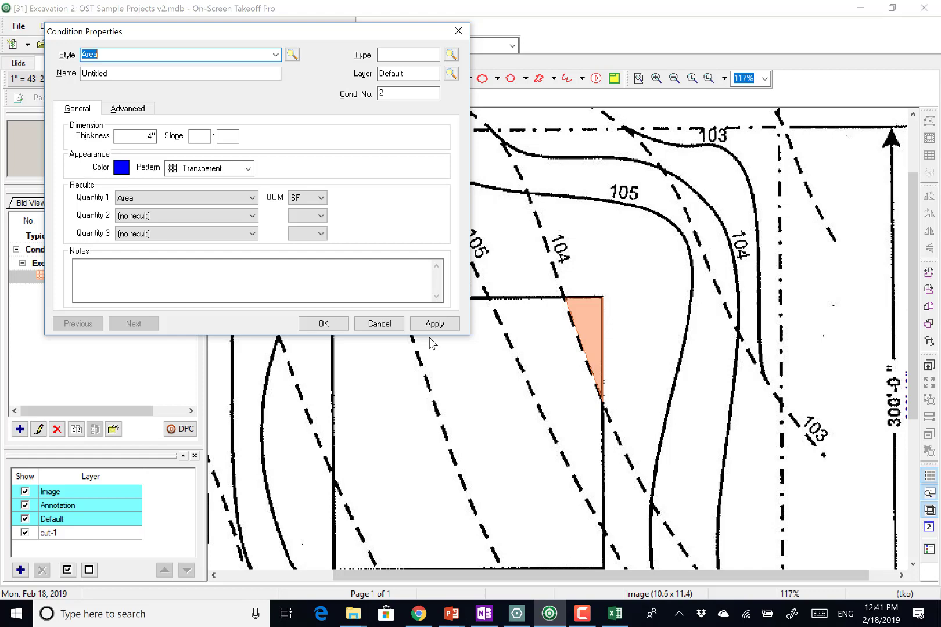
key(Escape)
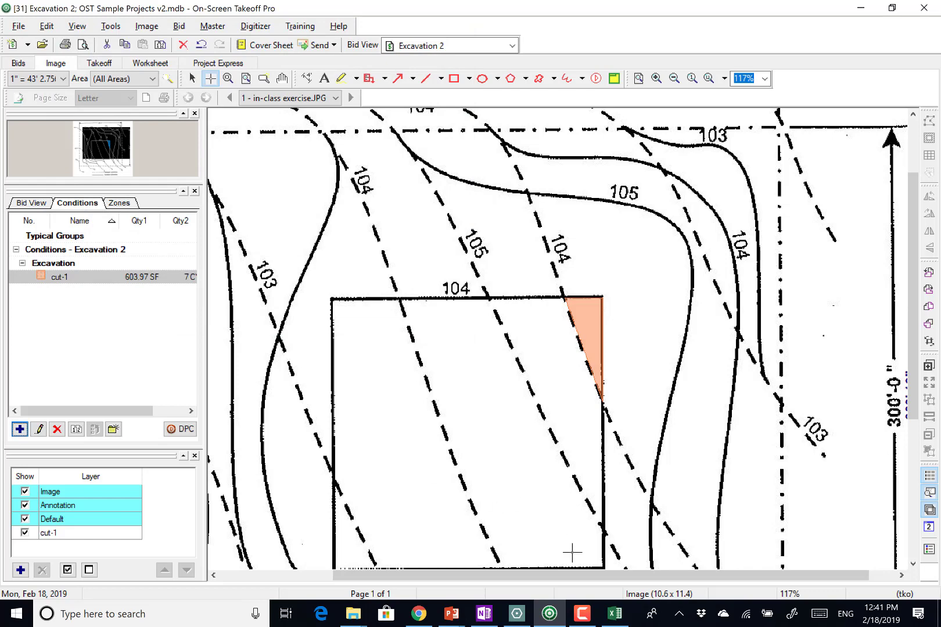
Step: Switch to the Excel worksheet and read the average fill height of Grid 1 in cell E14
click(622, 619)
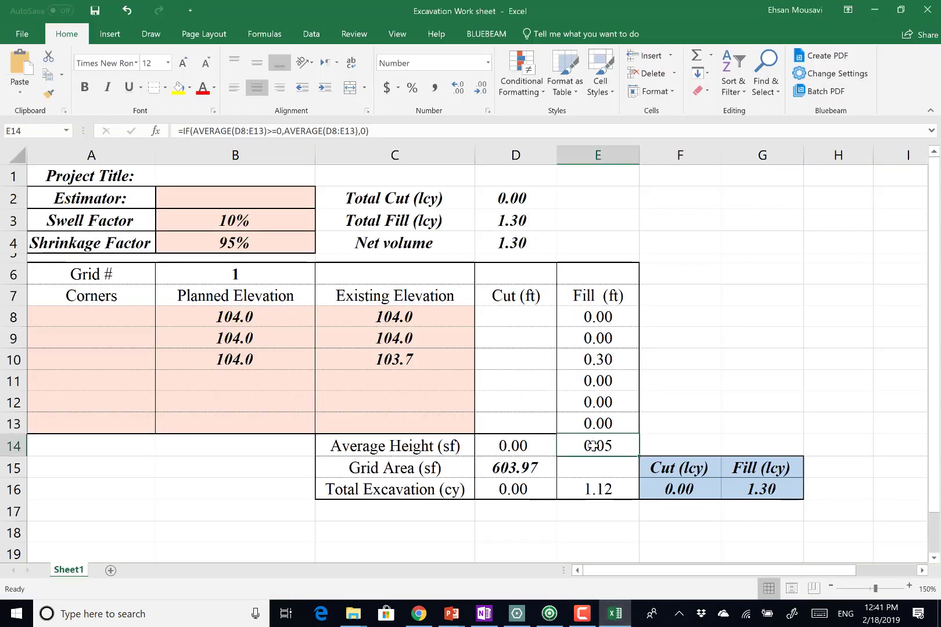
click(601, 462)
click(596, 445)
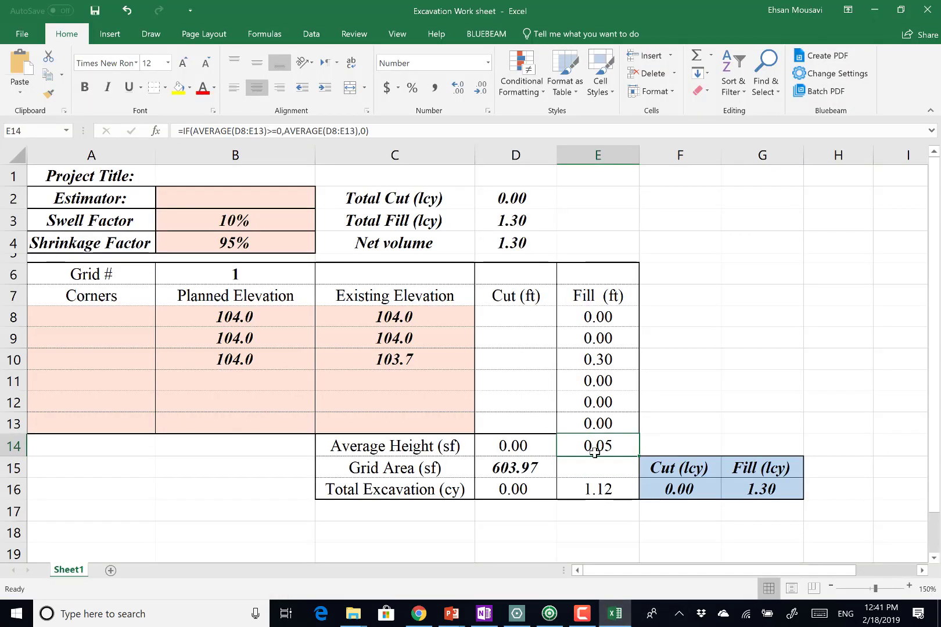
scroll(595, 453, up, 10)
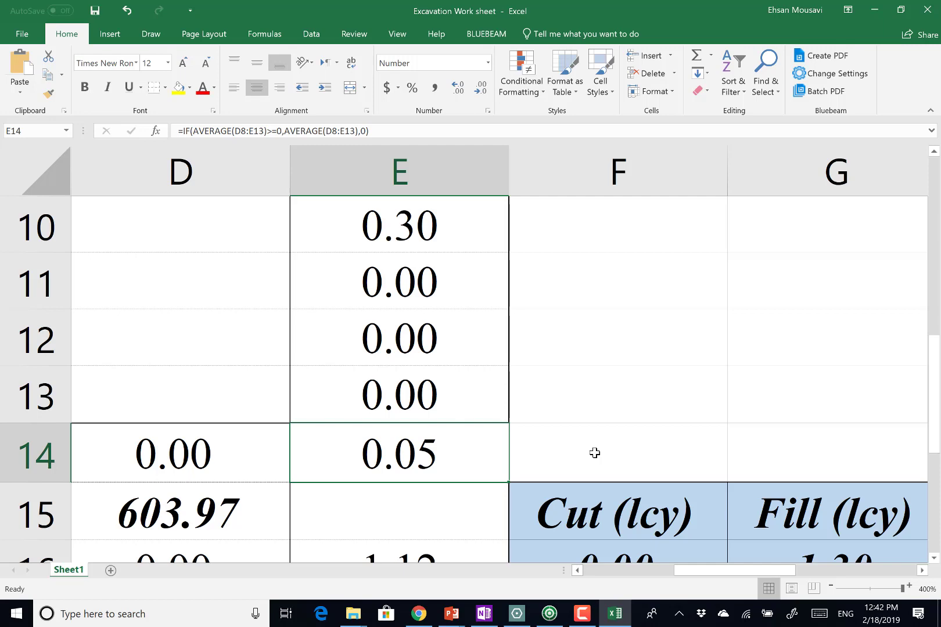
Step: Switch to On-Screen Takeoff, set the cut-1 condition's thickness to 0.05, and check its volume quantity
key(alt+Tab)
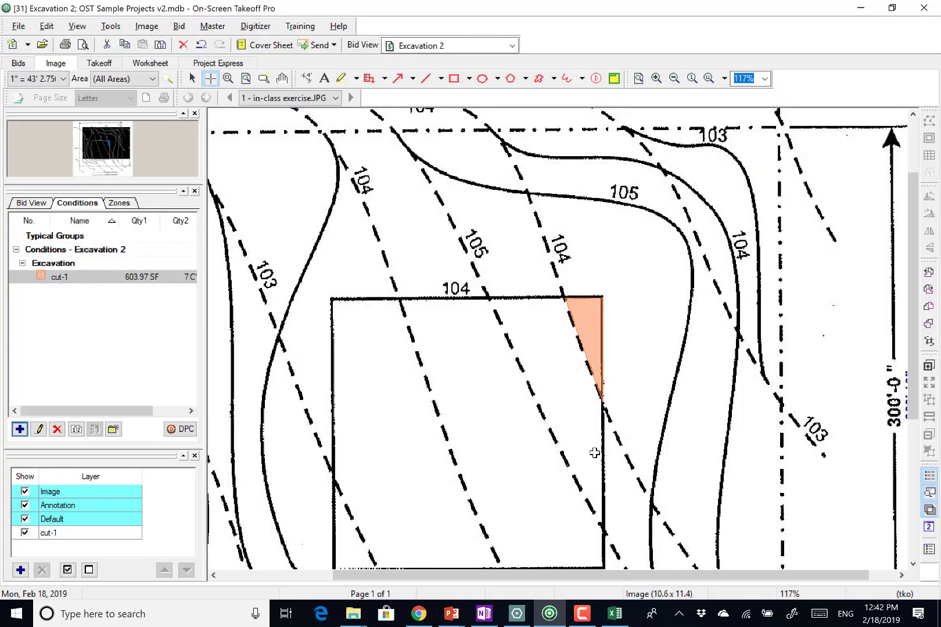
double_click(135, 278)
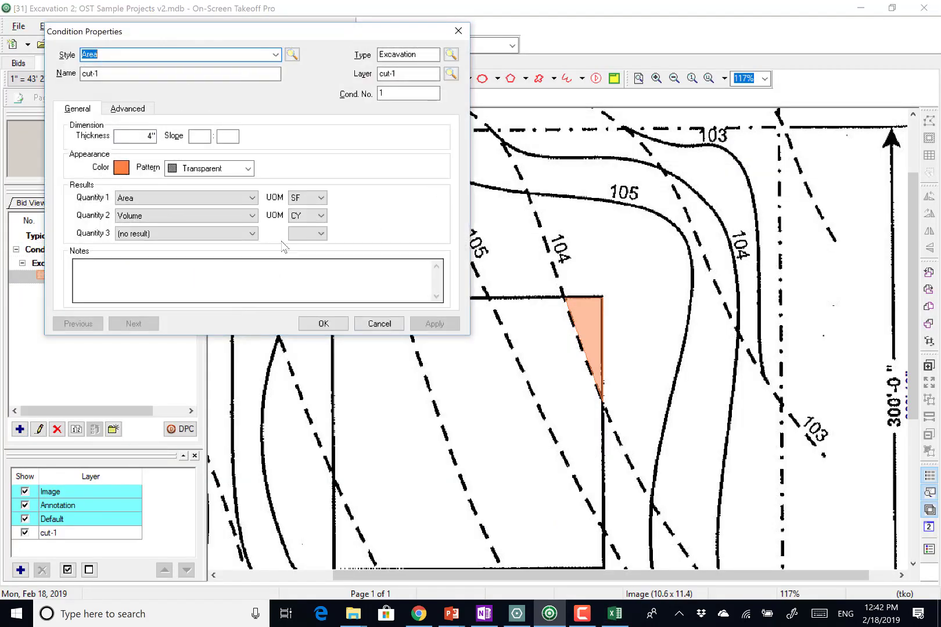
click(134, 137)
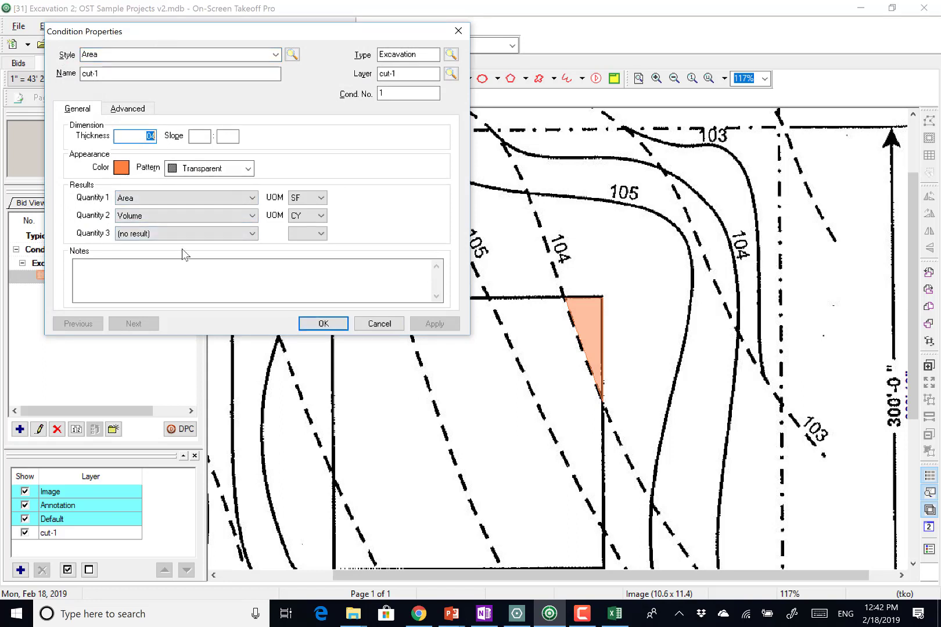
text(0.05)
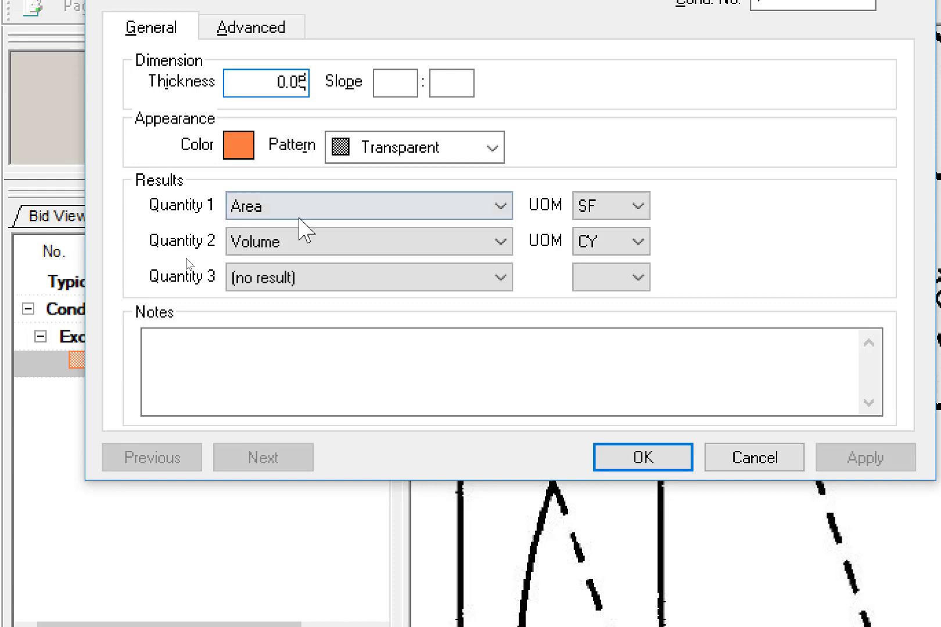
click(641, 468)
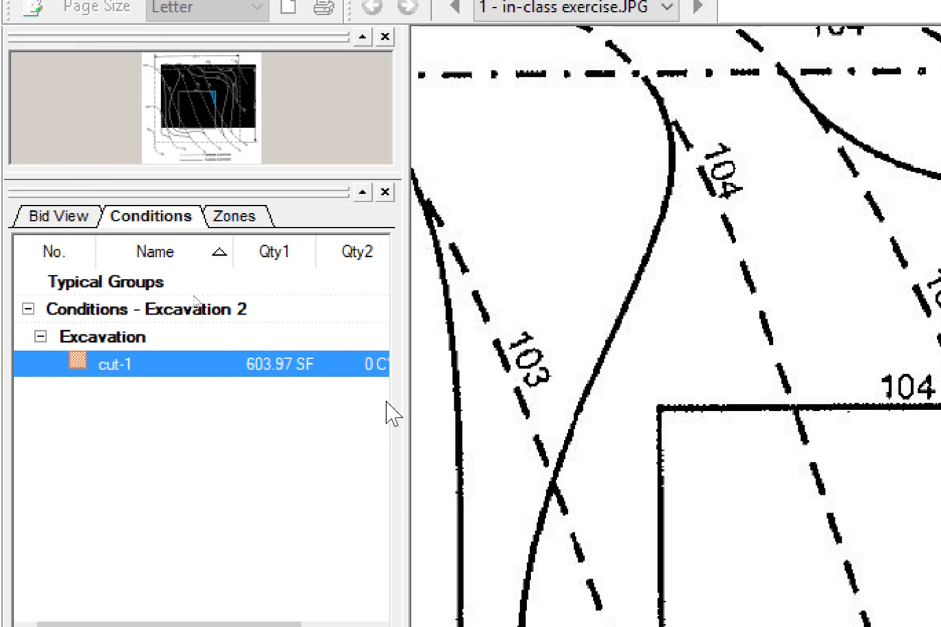
click(323, 365)
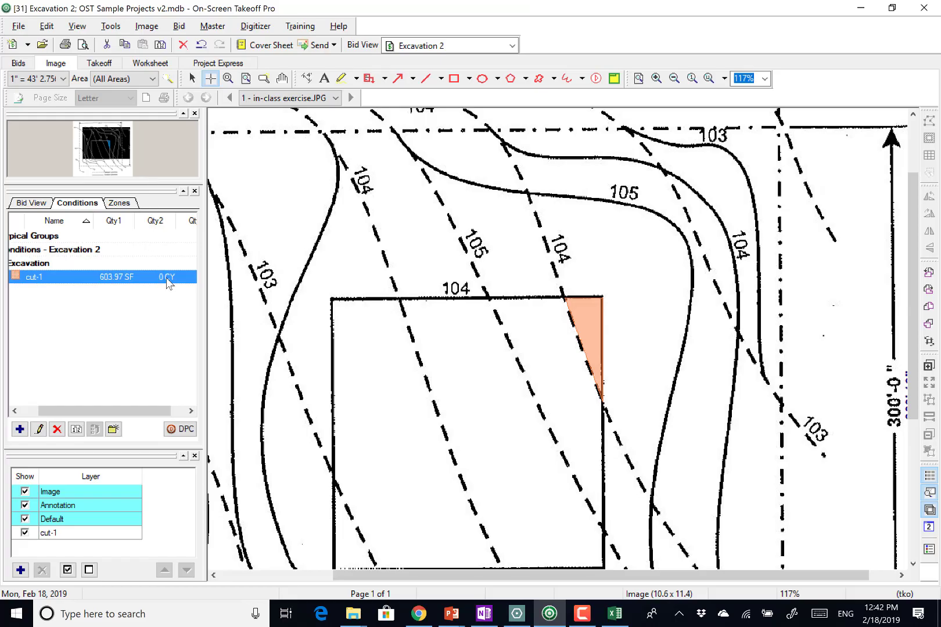
Step: Recheck the cut-1 condition's thickness, and show the takeoff totals' Quantity 2 with 2 decimal places
double_click(167, 279)
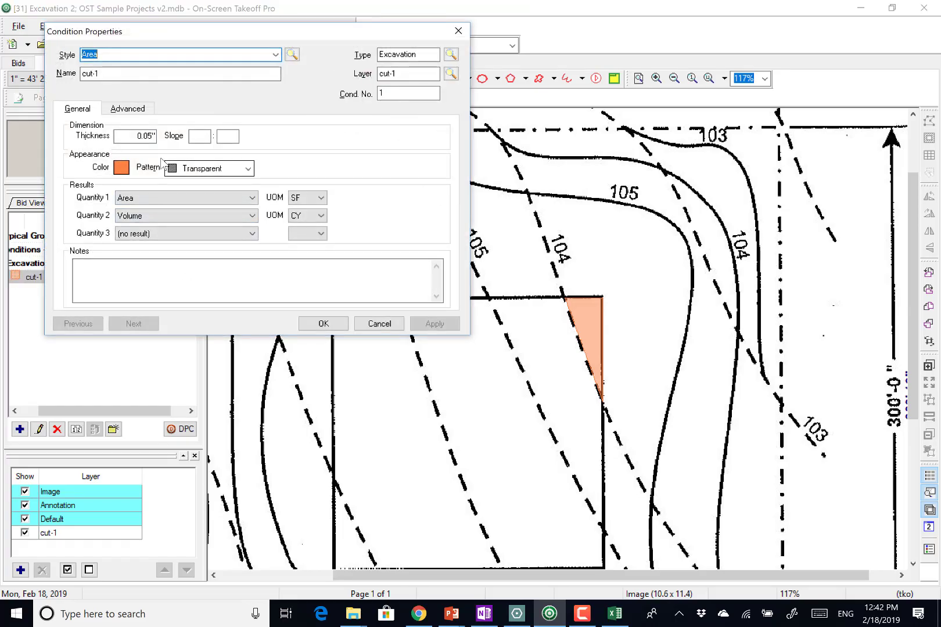
click(323, 324)
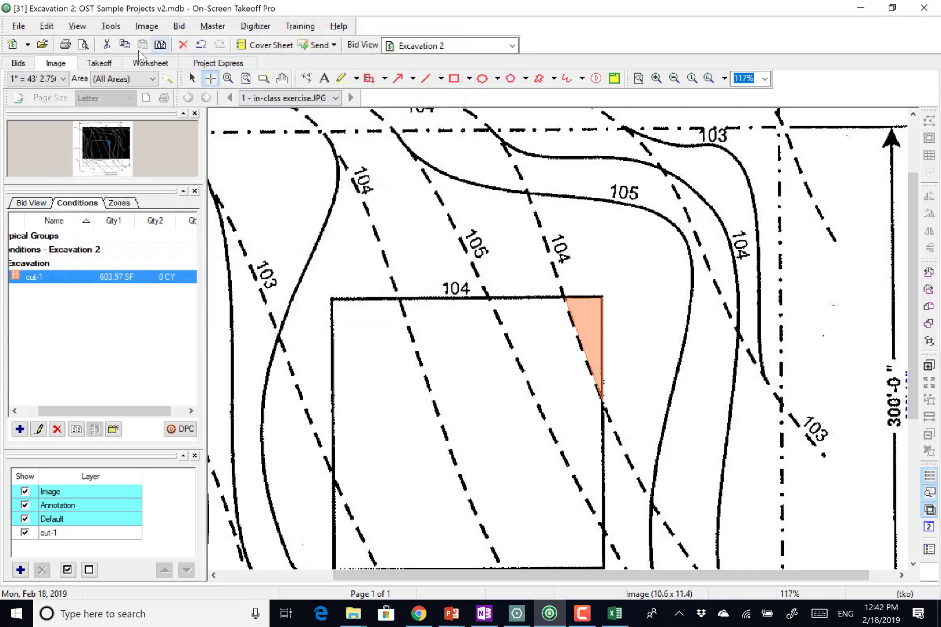
click(99, 63)
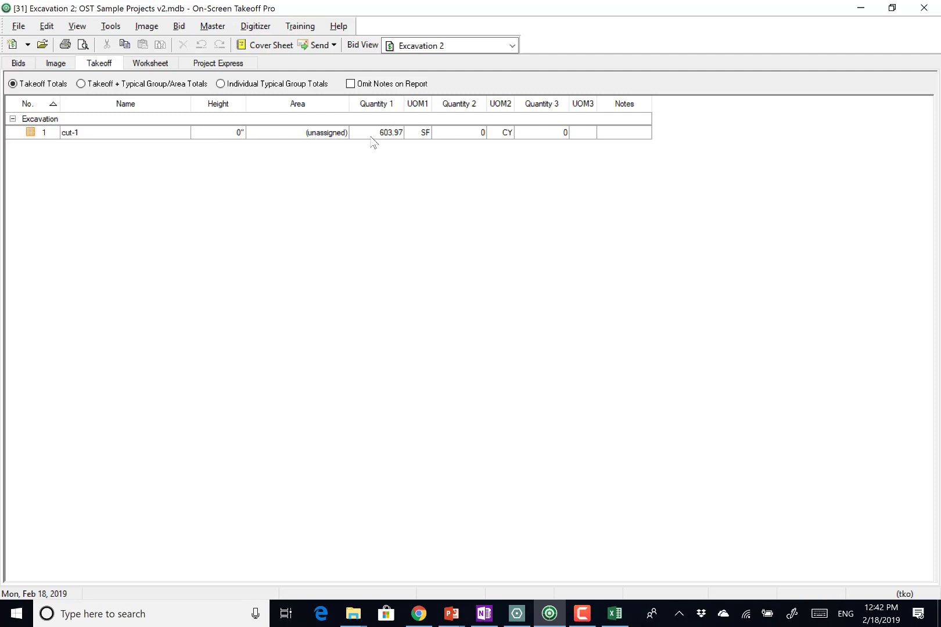
right_click(456, 135)
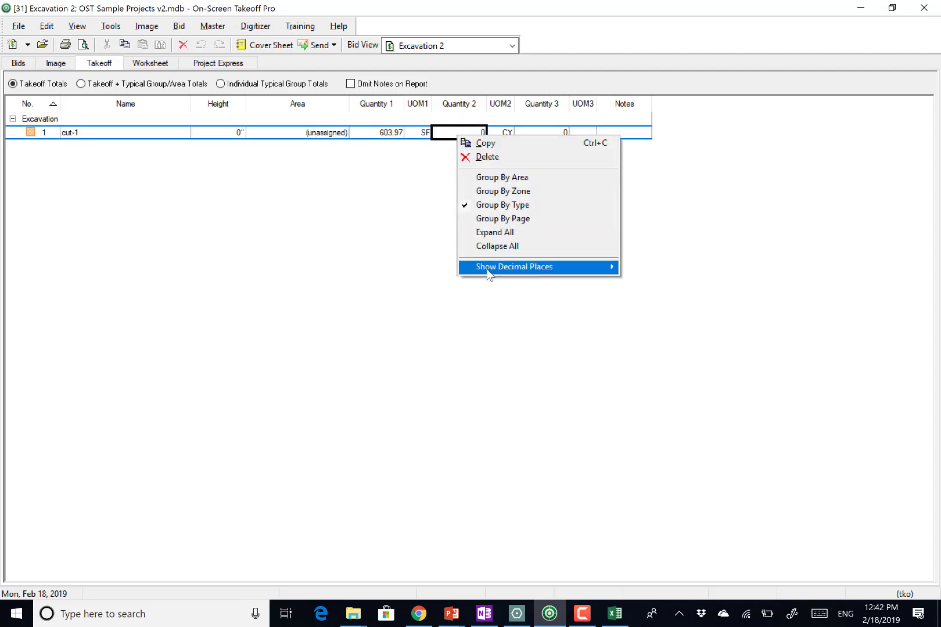
mouse_move(526, 270)
click(642, 294)
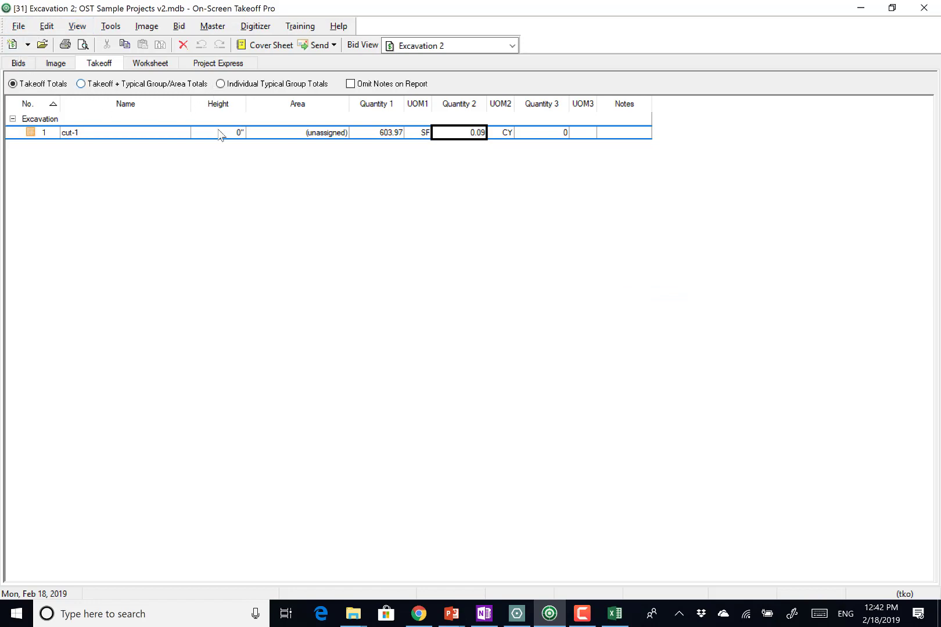
Step: Review cut-1's volume in the condition list and the decimal-place options for its quantities in the takeoff totals
click(22, 63)
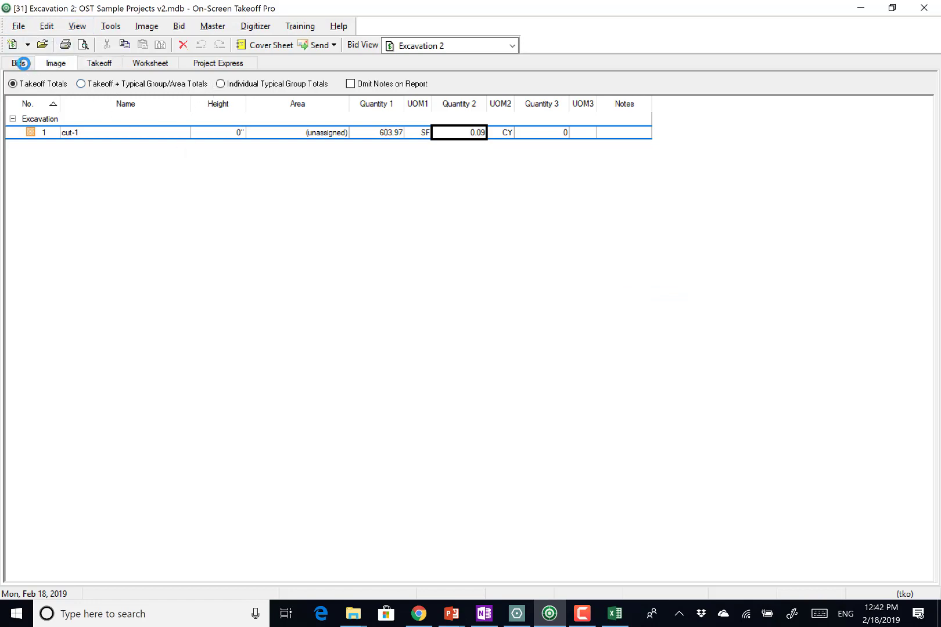
click(55, 63)
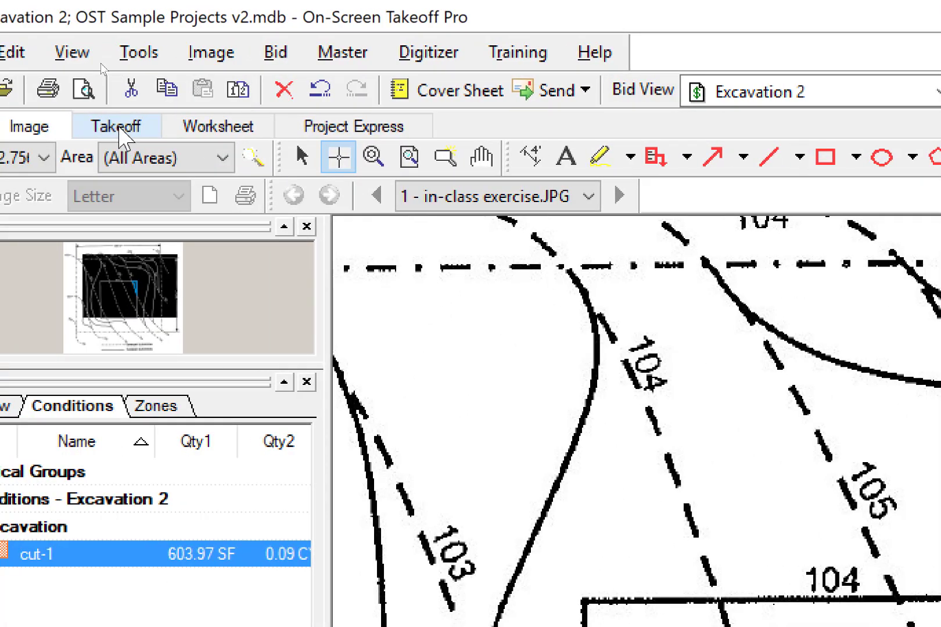
click(119, 128)
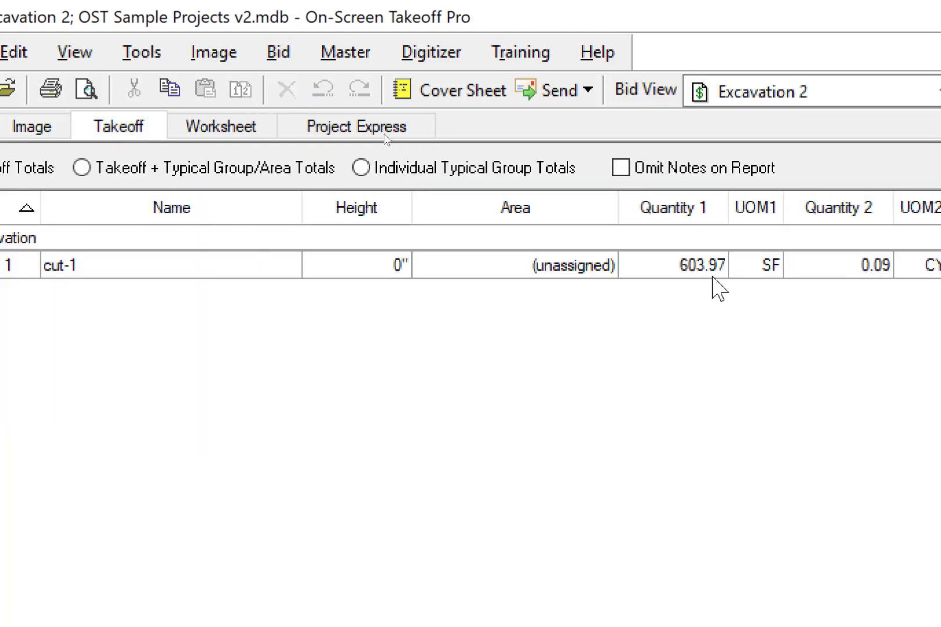
right_click(684, 268)
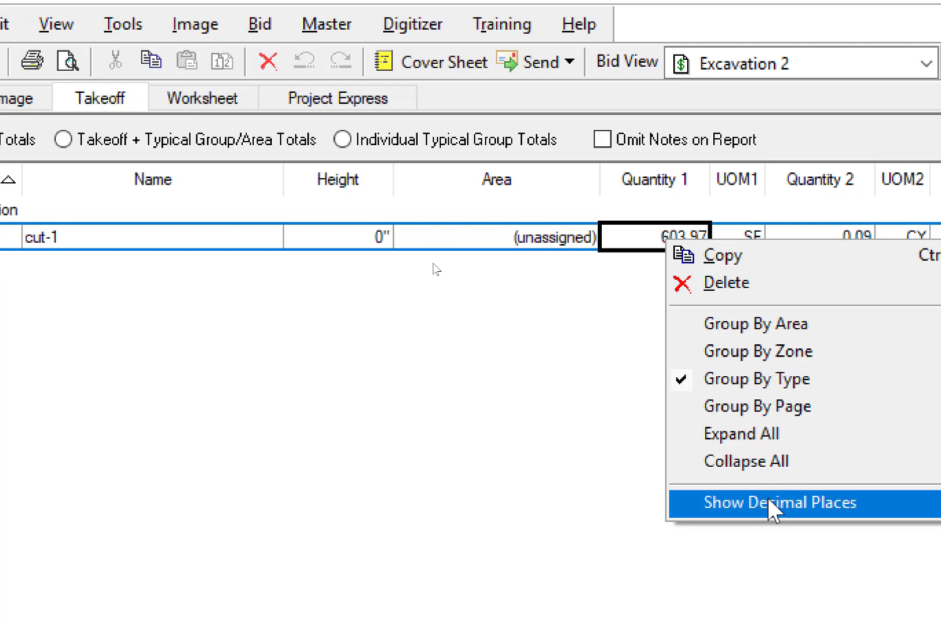
mouse_move(881, 501)
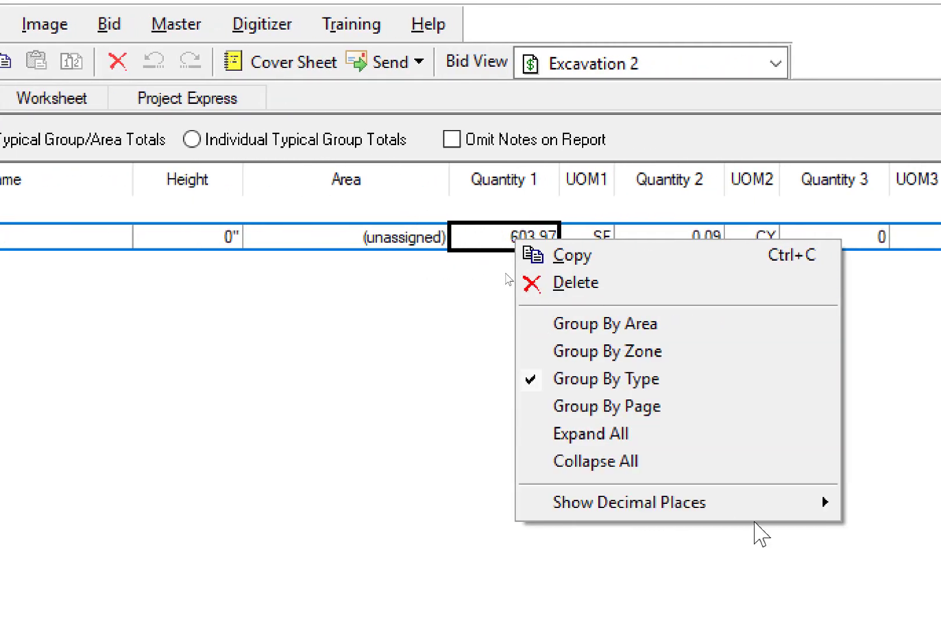
mouse_move(766, 512)
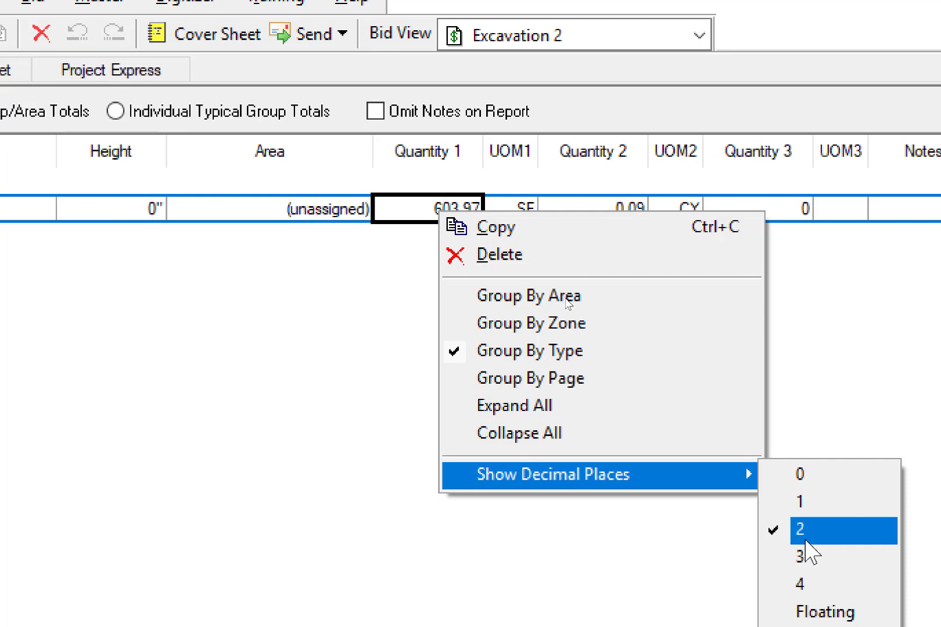
click(207, 339)
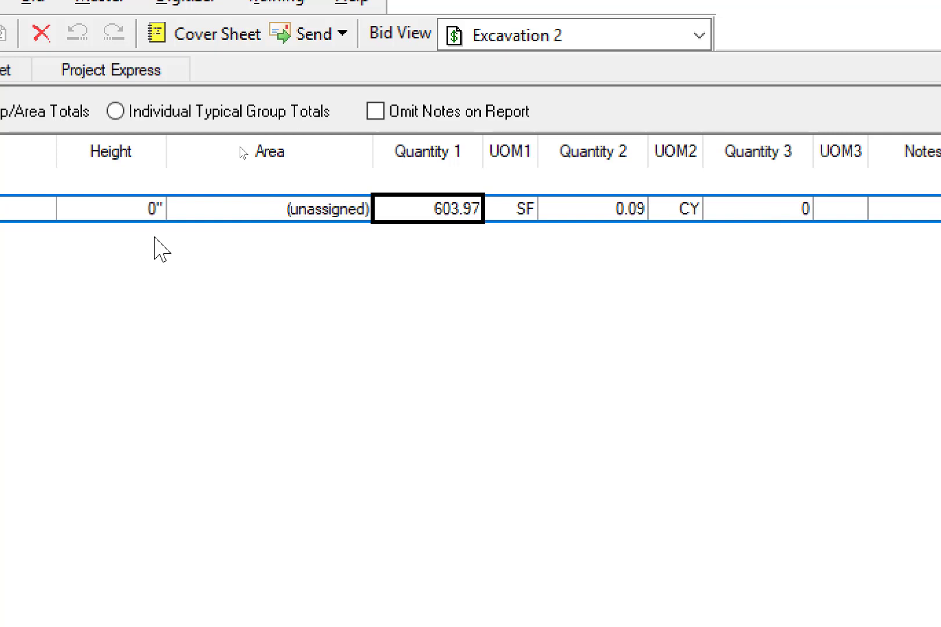
Step: Switch to the Excel worksheet and inspect the total excavation fill formula in E15
key(alt+Tab)
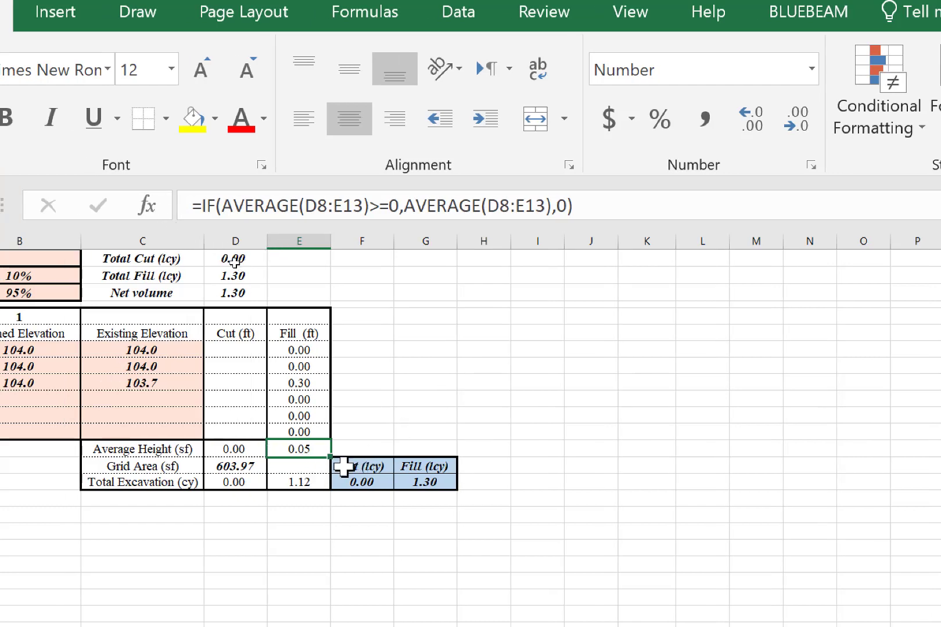
click(292, 482)
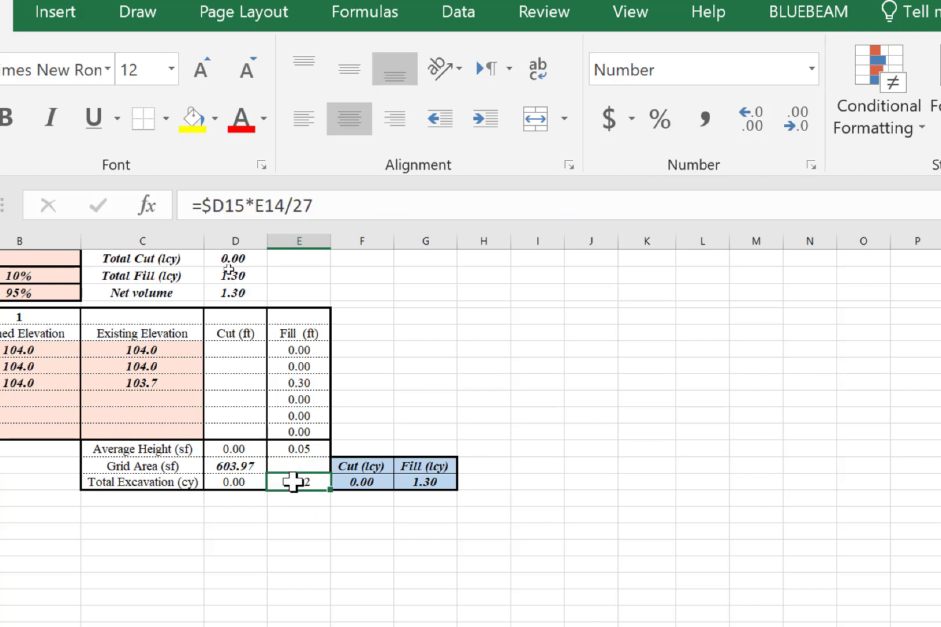
double_click(293, 481)
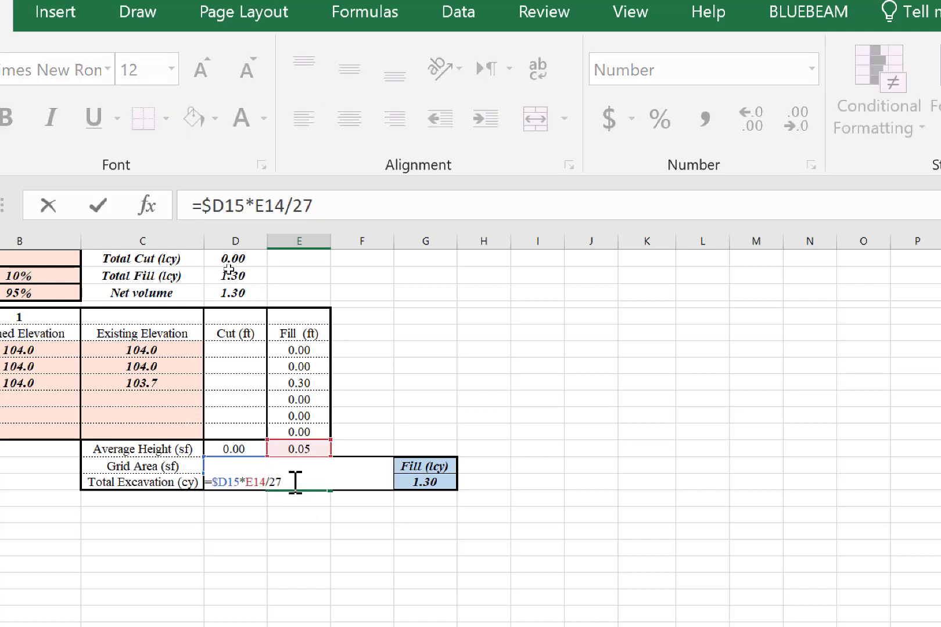
key(Return)
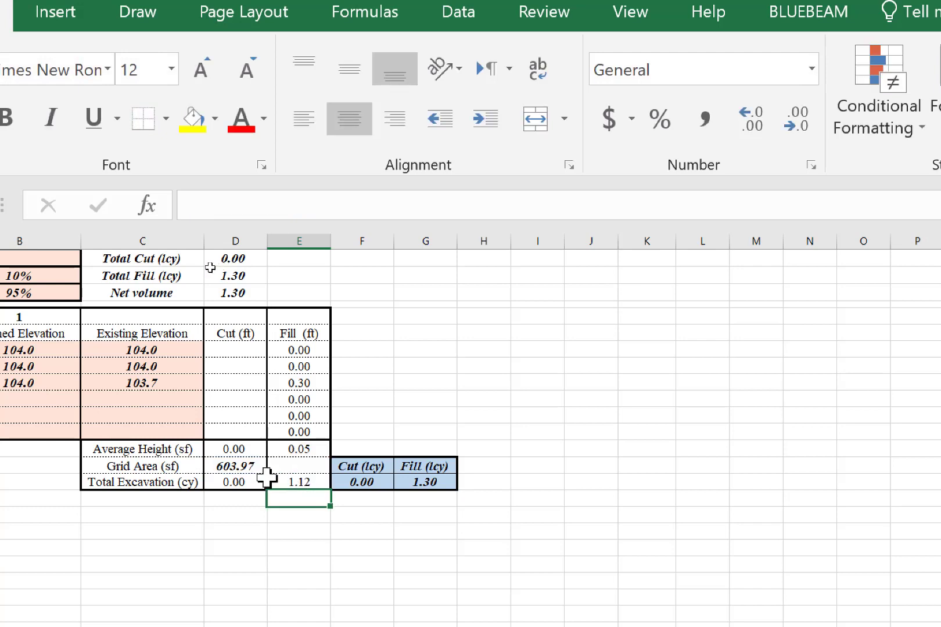
click(278, 482)
double_click(278, 482)
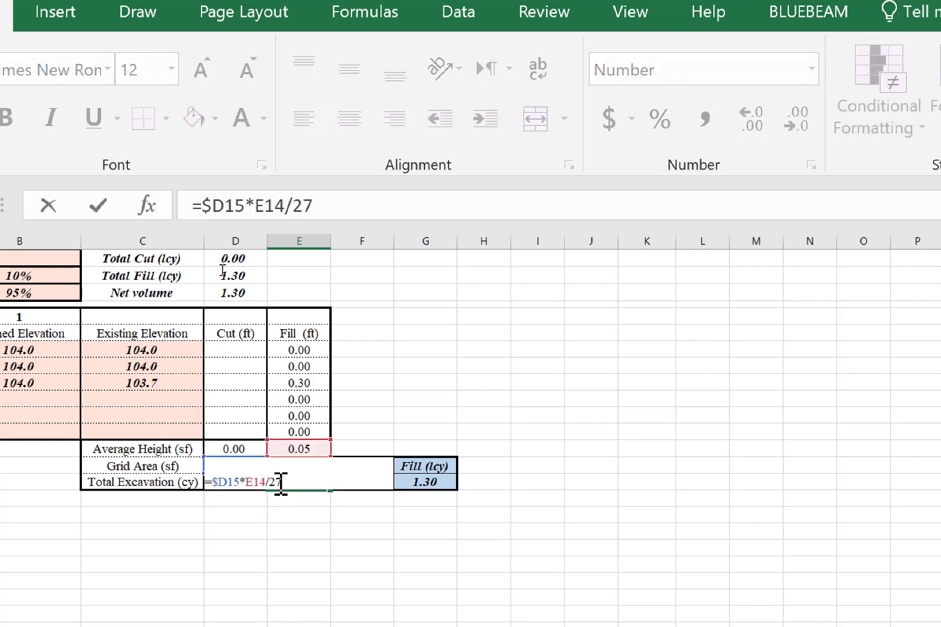
key(Return)
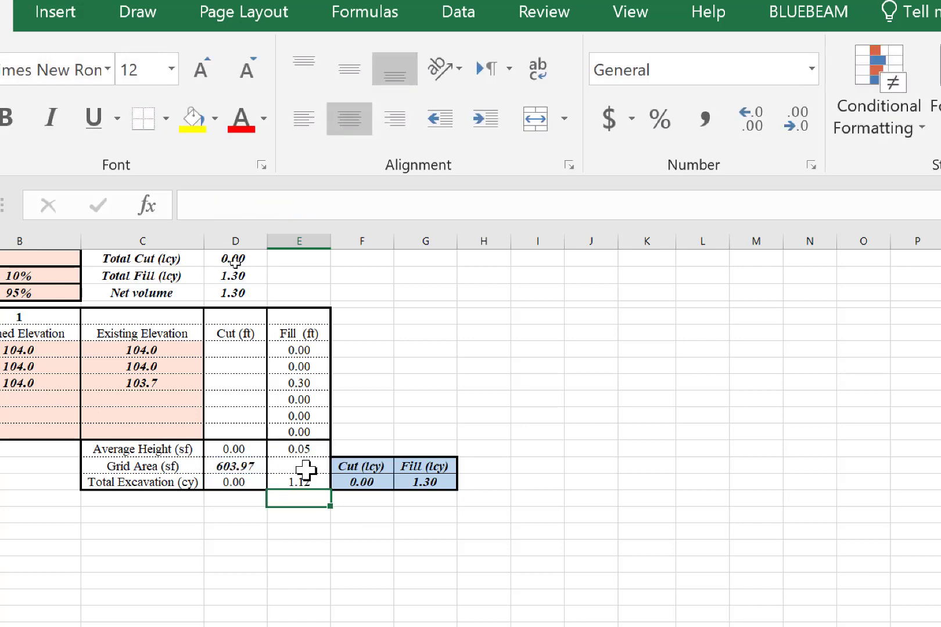
Step: Switch to On-Screen Takeoff, return to the drawing image and open the cut-1 condition's properties
key(alt+Tab)
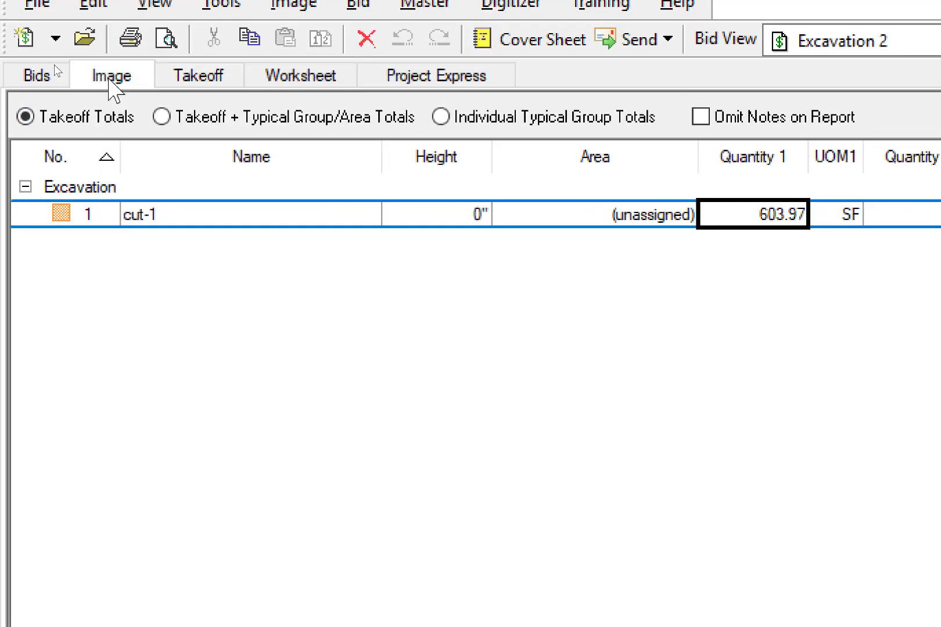
click(167, 216)
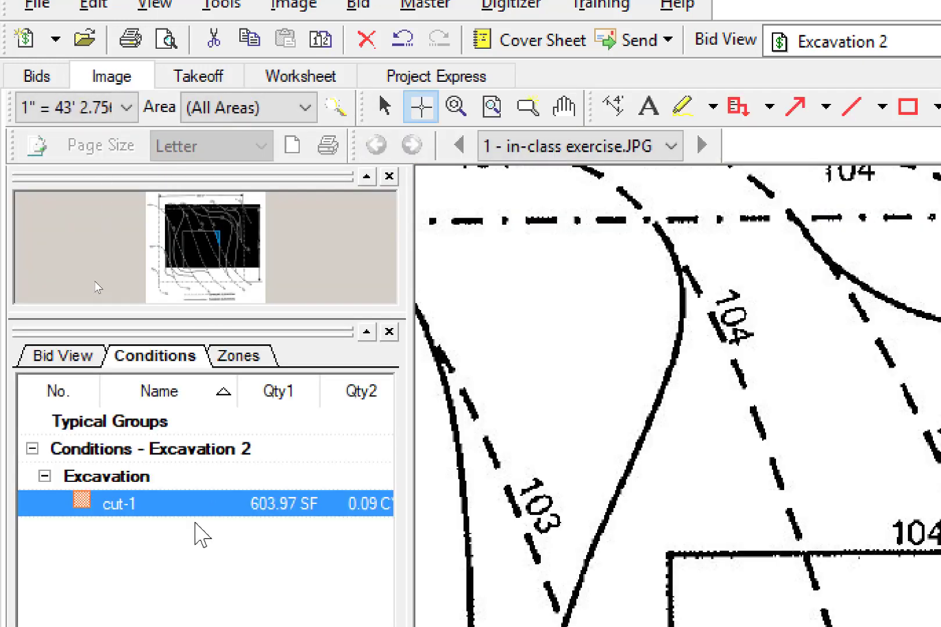
double_click(313, 510)
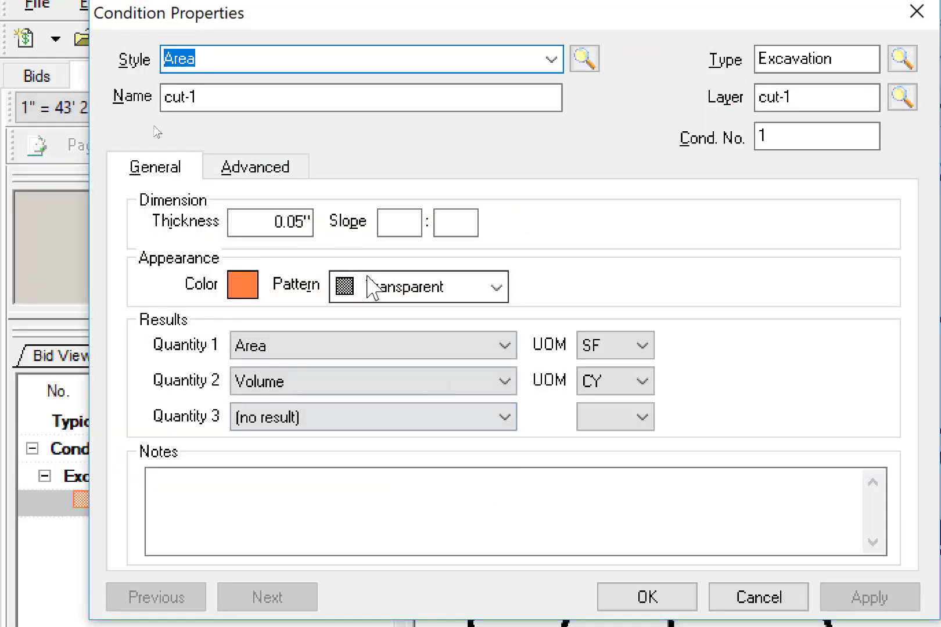
Step: Try to enter the cut-1 thickness in feet, first as 00.05' and again as 00.05' 00'
click(307, 218)
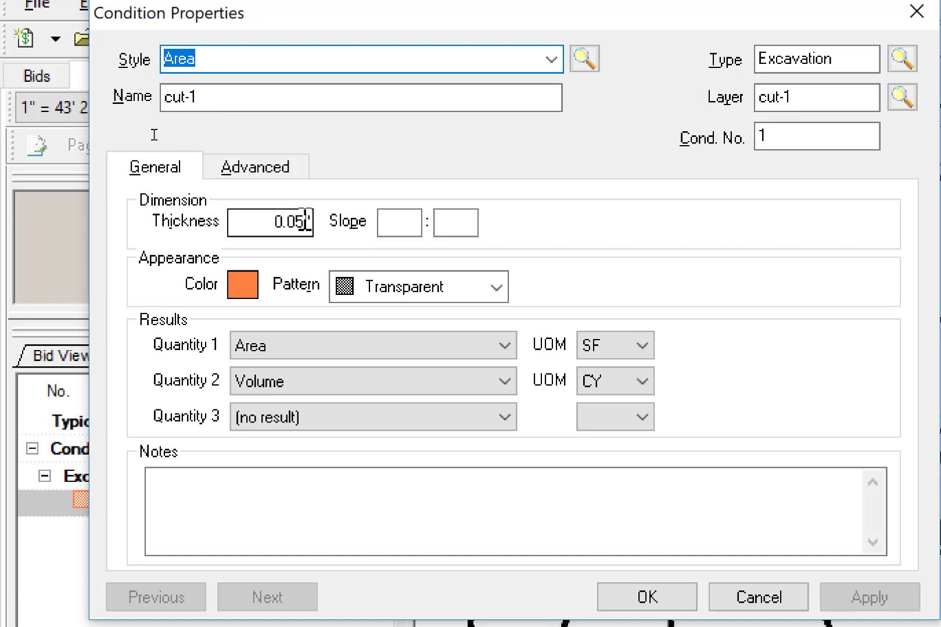
drag(305, 218, 315, 219)
text(5)
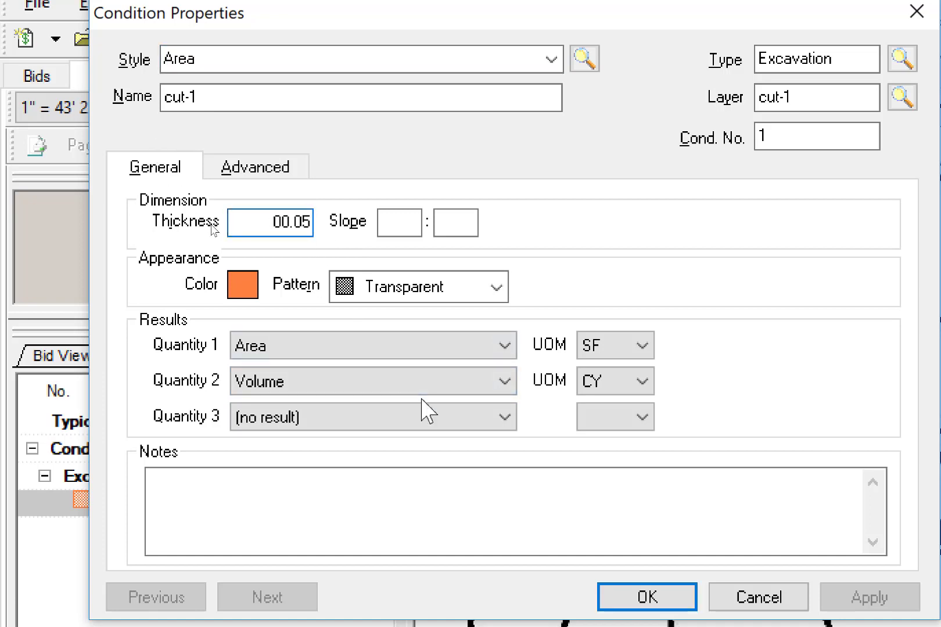
text(')
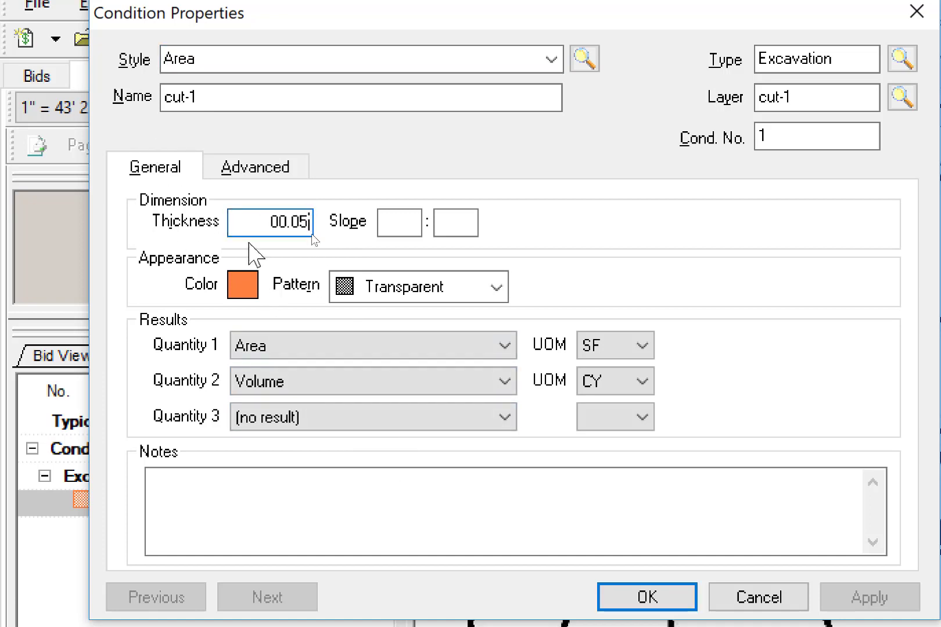
key(Tab)
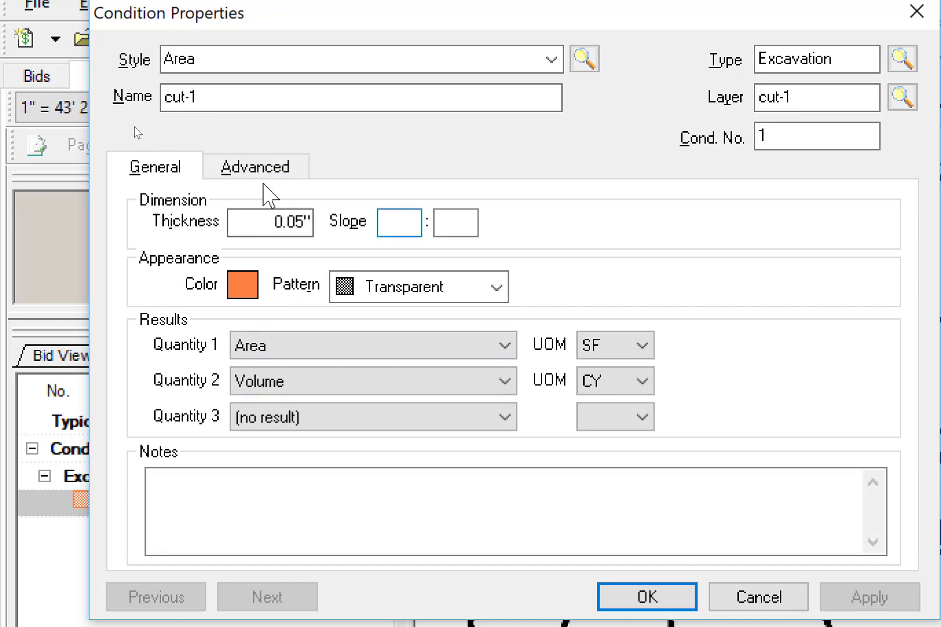
click(281, 223)
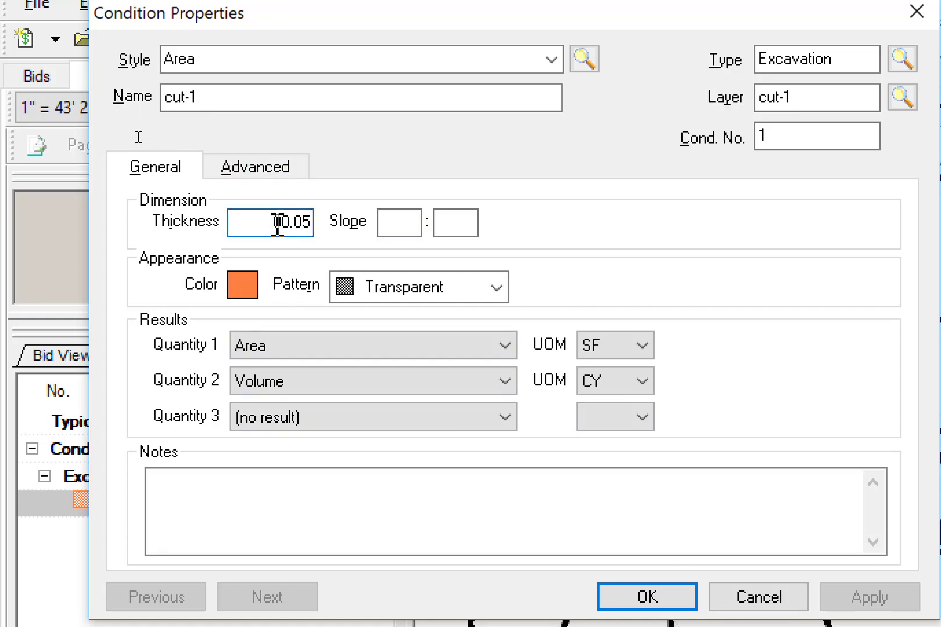
drag(267, 219, 361, 222)
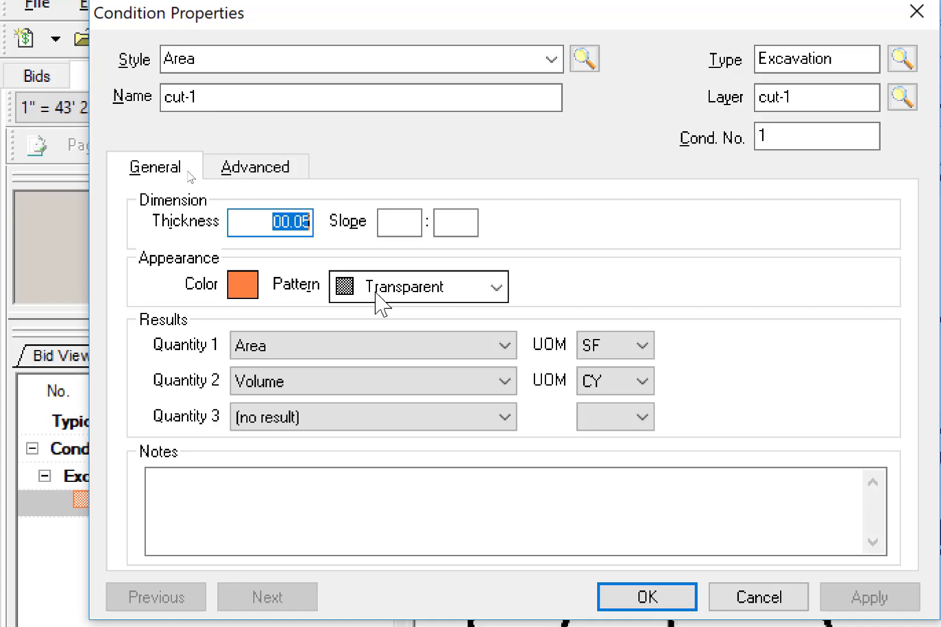
key(End)
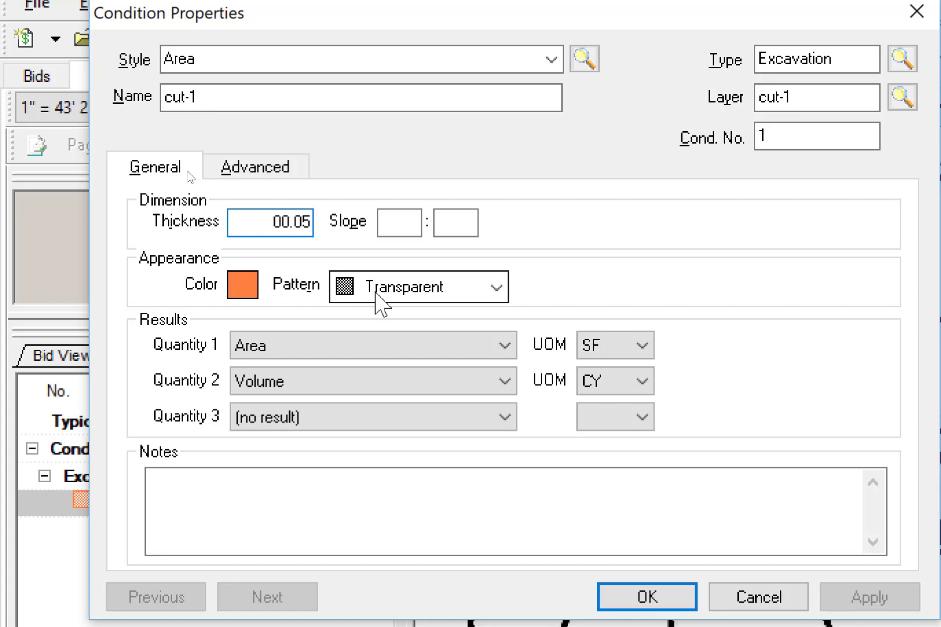
text(' 00')
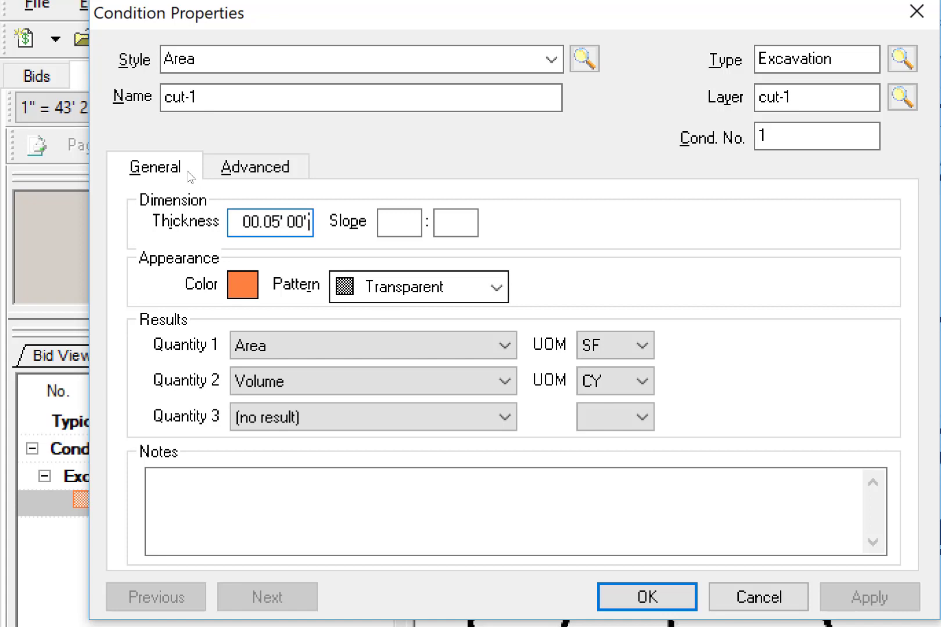
key(Tab)
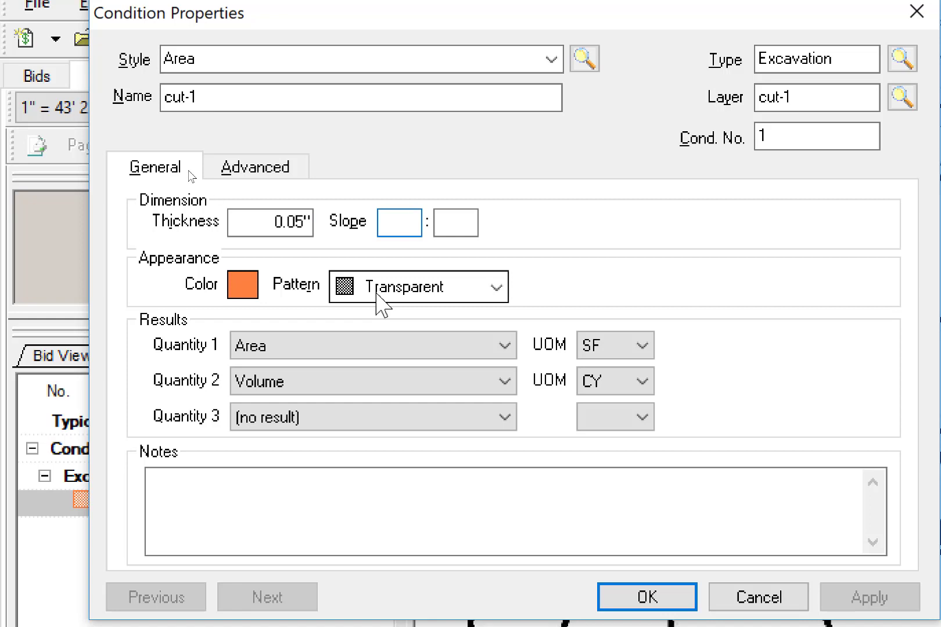
Step: Set the cut-1 condition's thickness to 0.6 inches and accept the condition properties
click(298, 222)
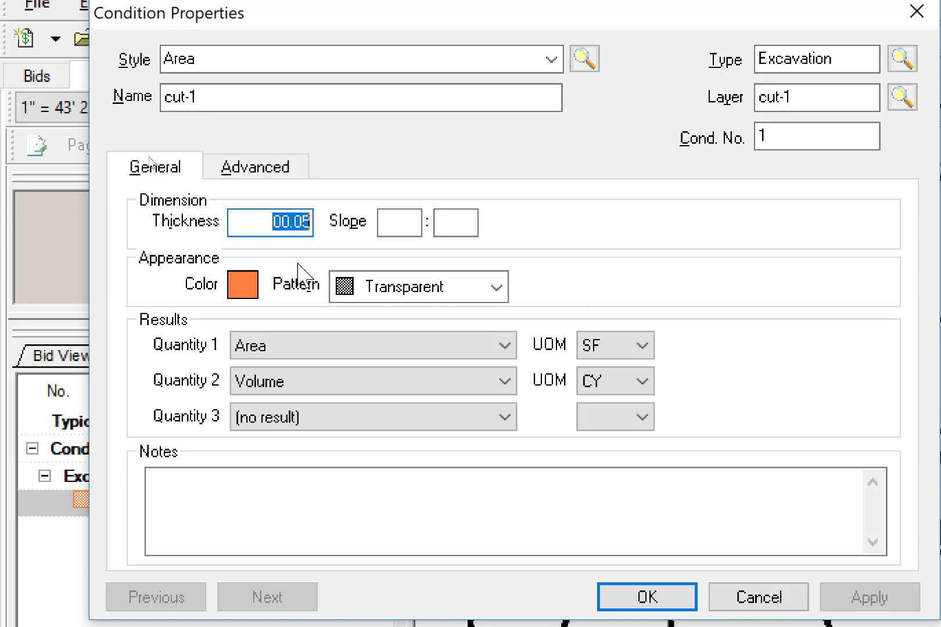
text(.5)
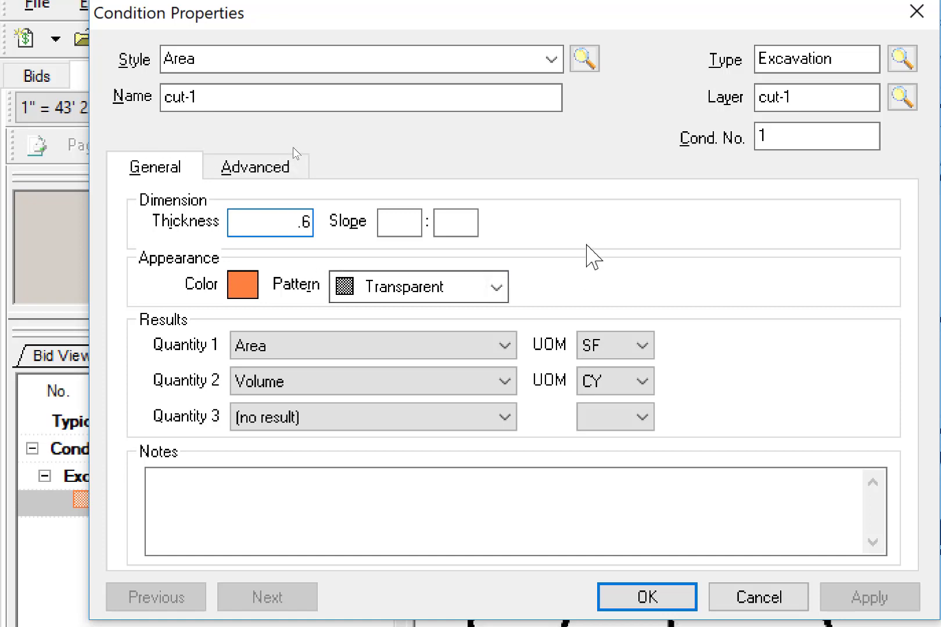
key(Tab)
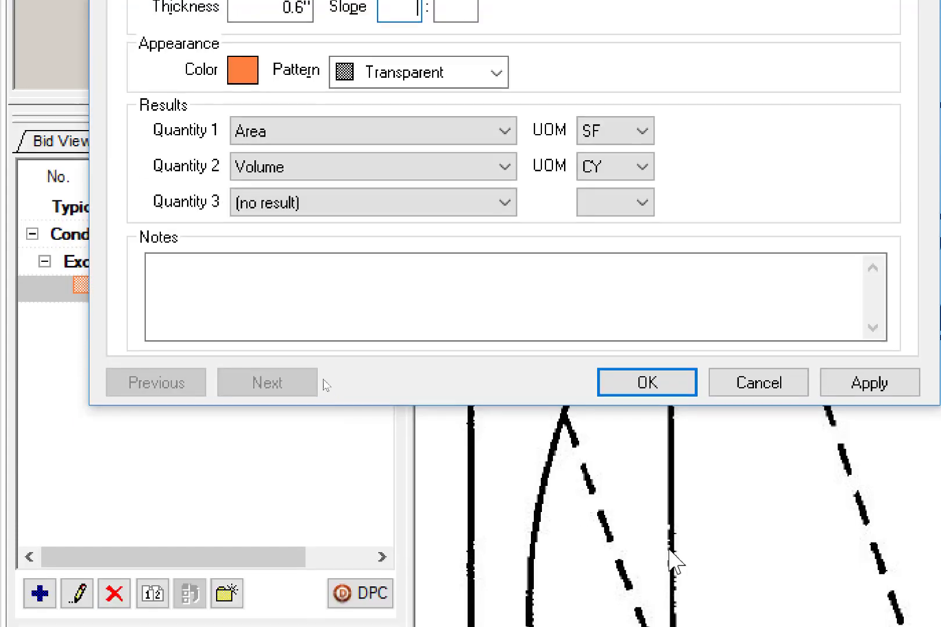
click(645, 390)
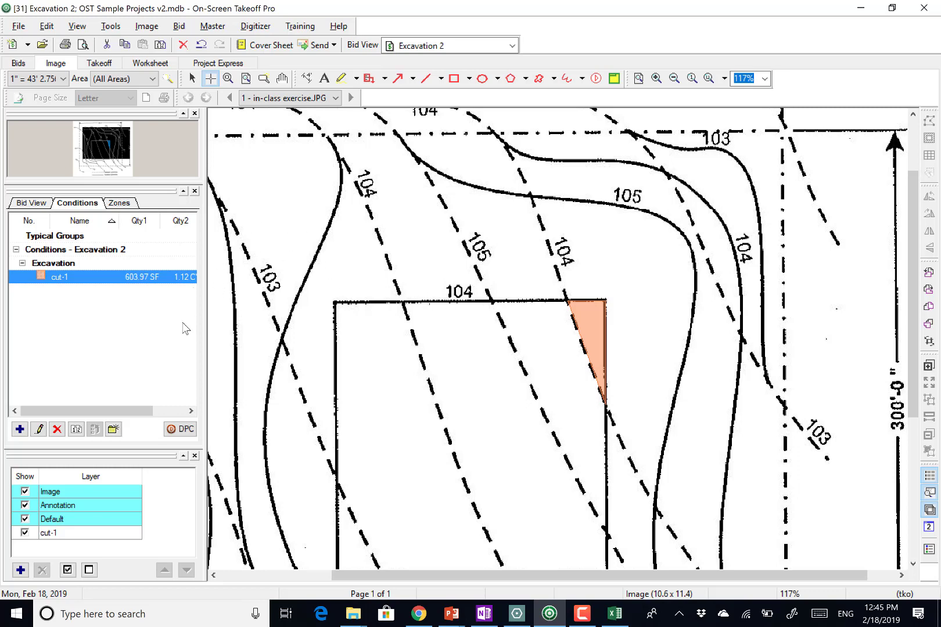
Step: Create a new area condition named cut-2 and set its color to bright green
click(19, 429)
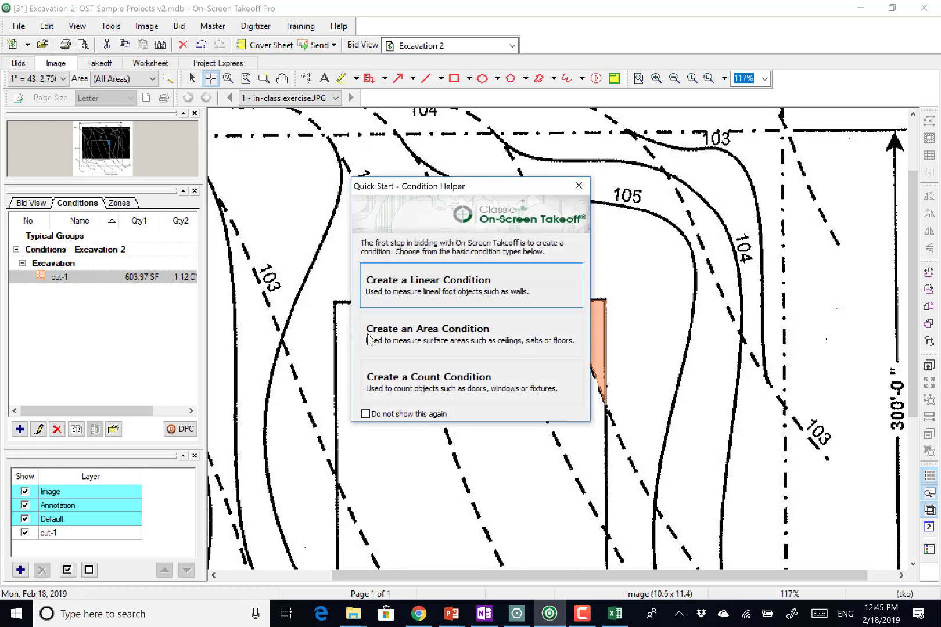
click(427, 327)
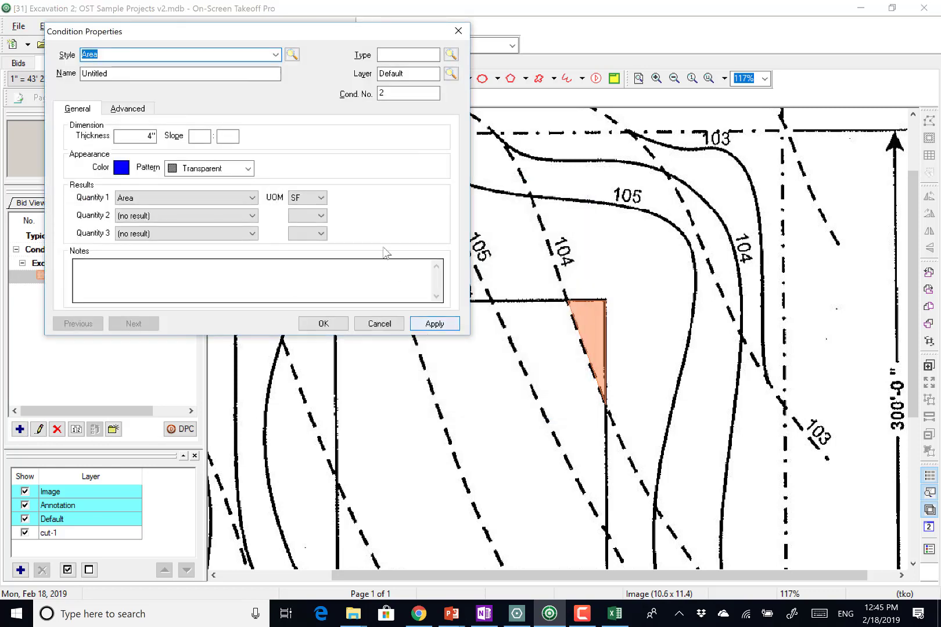
click(146, 73)
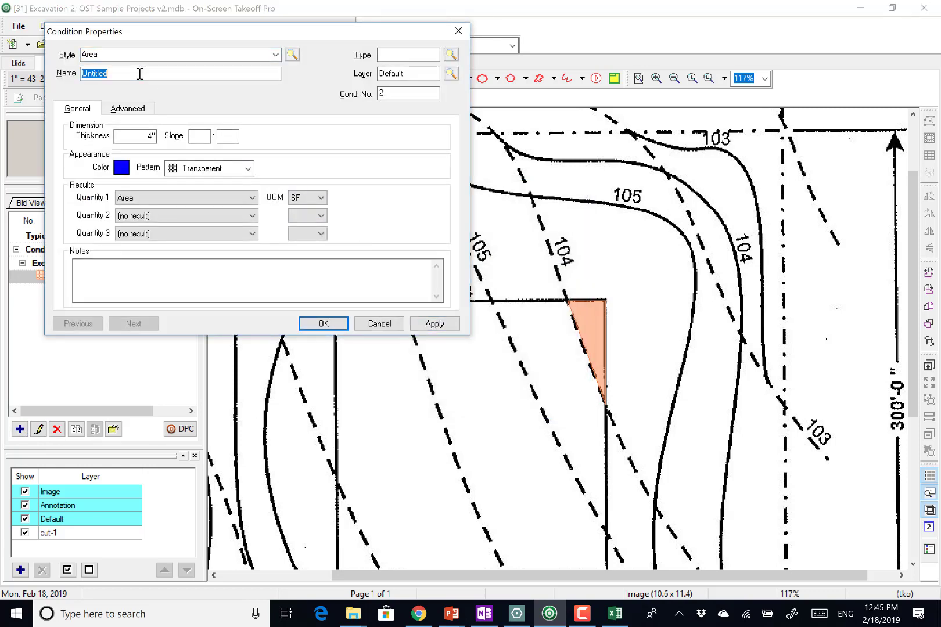
text(cut-2)
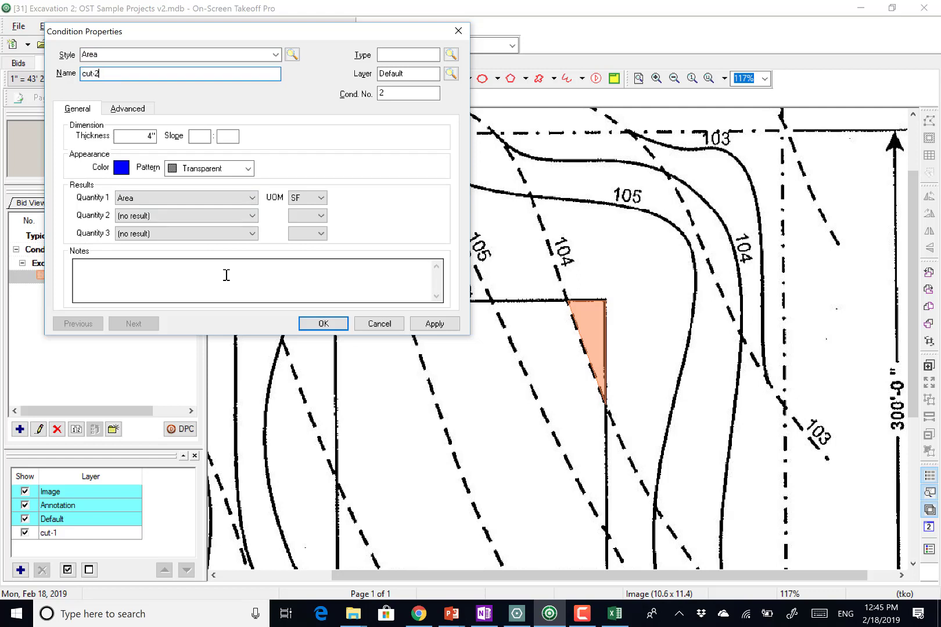
click(121, 168)
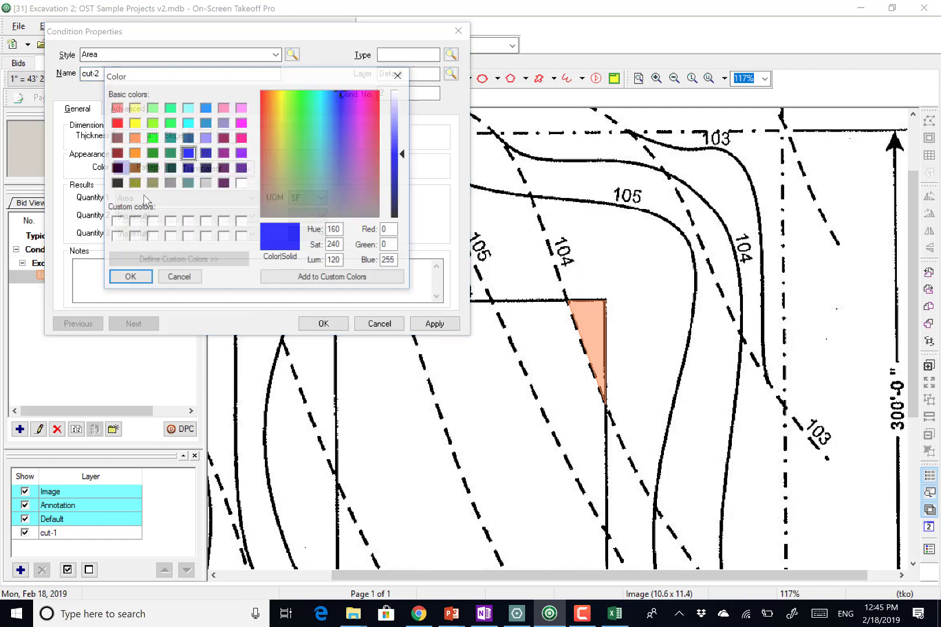
click(153, 137)
key(Return)
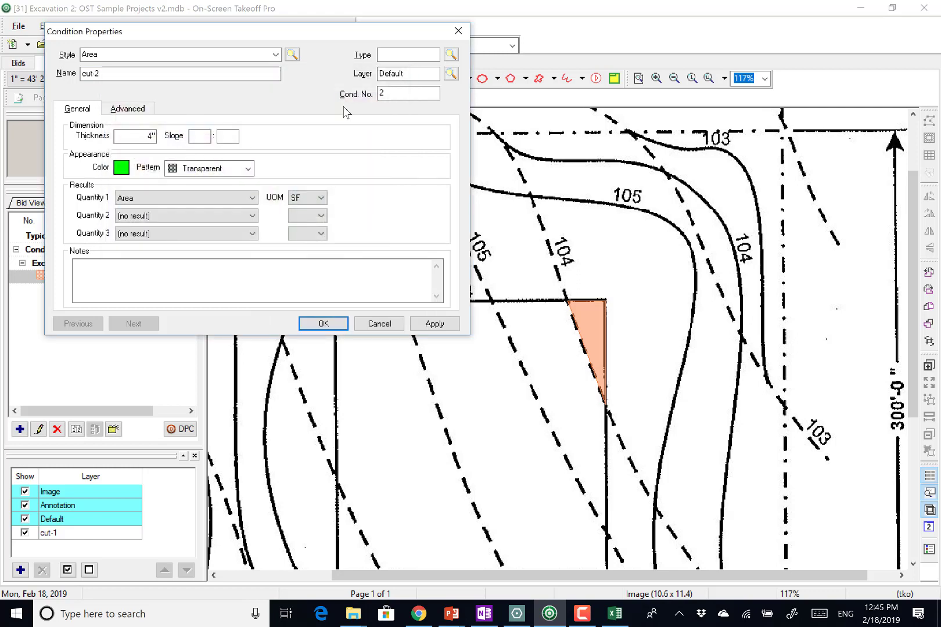
Step: Set the cut-2 condition's type to Excavation and assign it to a newly added layer named cut
key(shift+Tab)
key(shift+Tab)
key(shift+Tab)
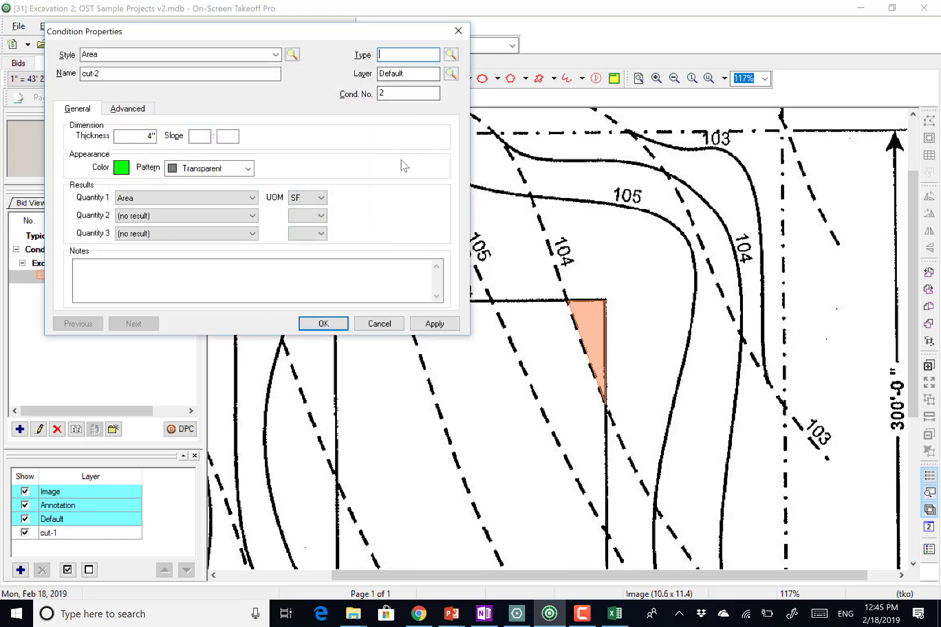
text(Excavation)
key(shift+Tab)
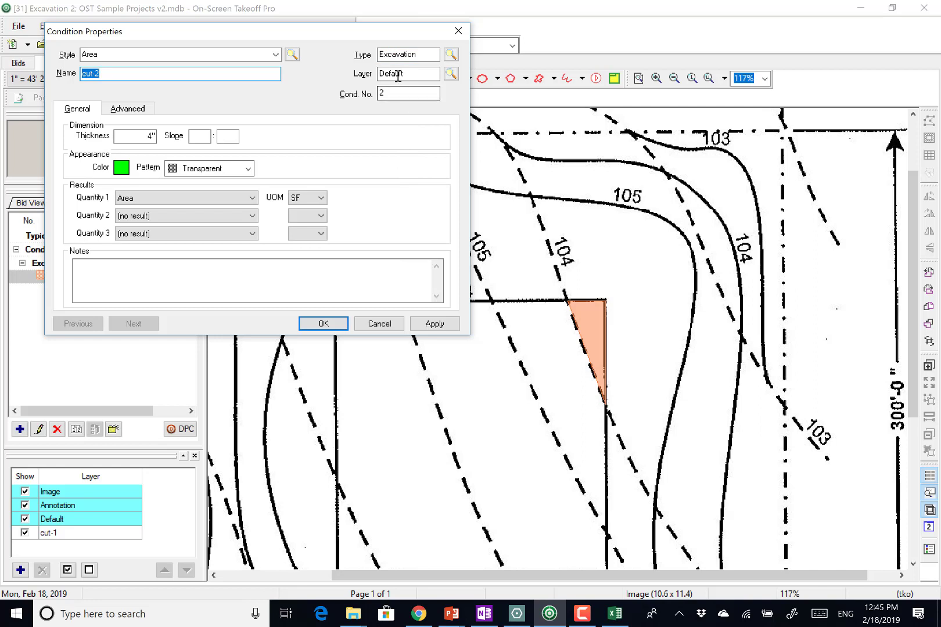
click(398, 74)
text(cut)
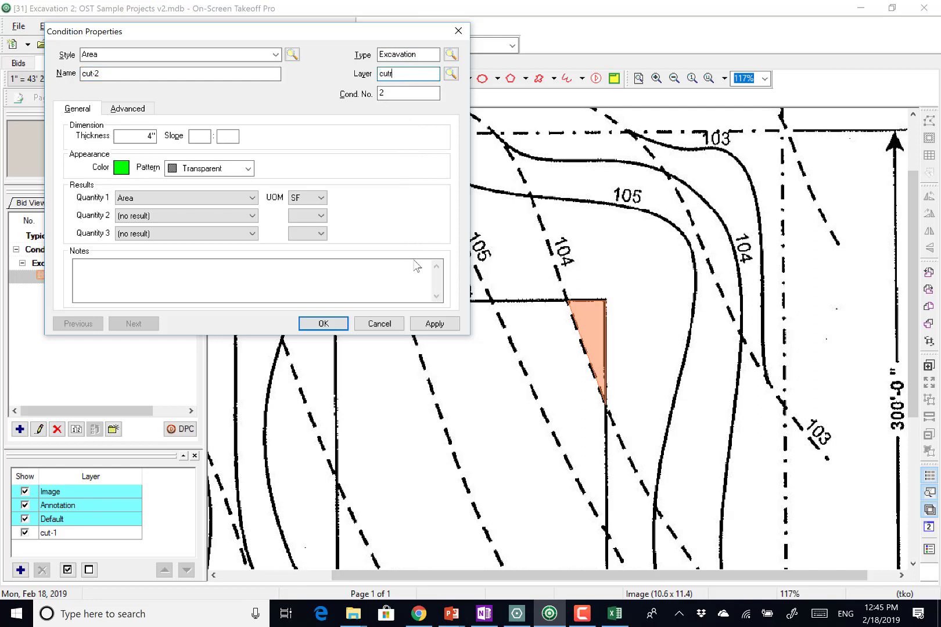
click(416, 266)
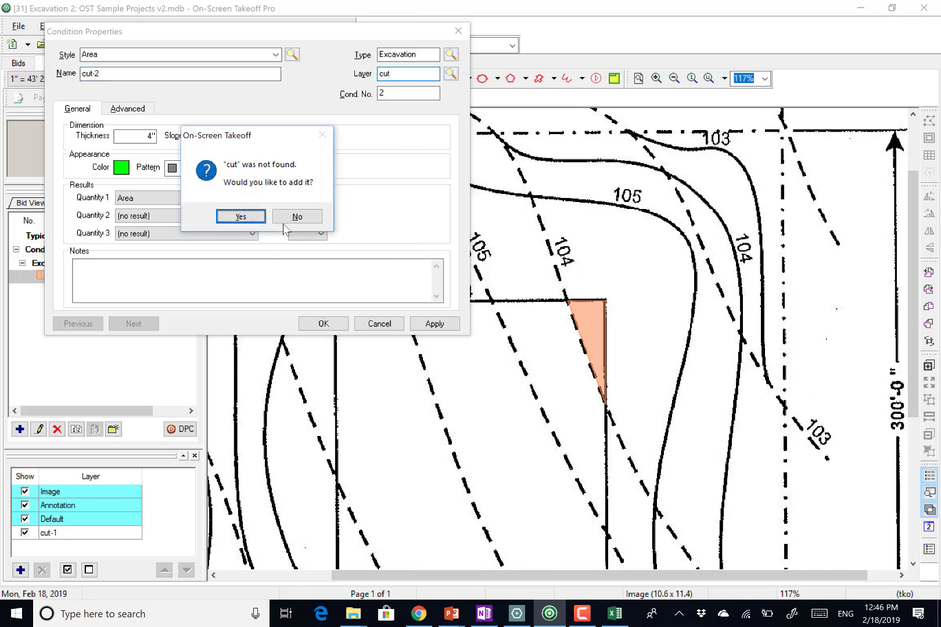
click(256, 215)
key(Return)
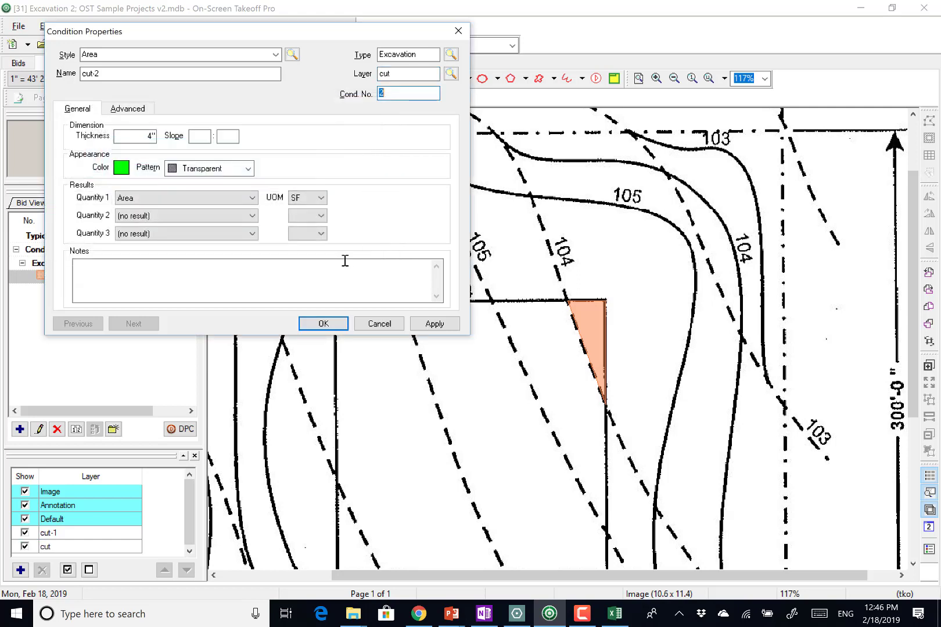
Step: Set the cut-2 condition's Quantity 2 to Volume in CY and accept the condition properties
click(225, 216)
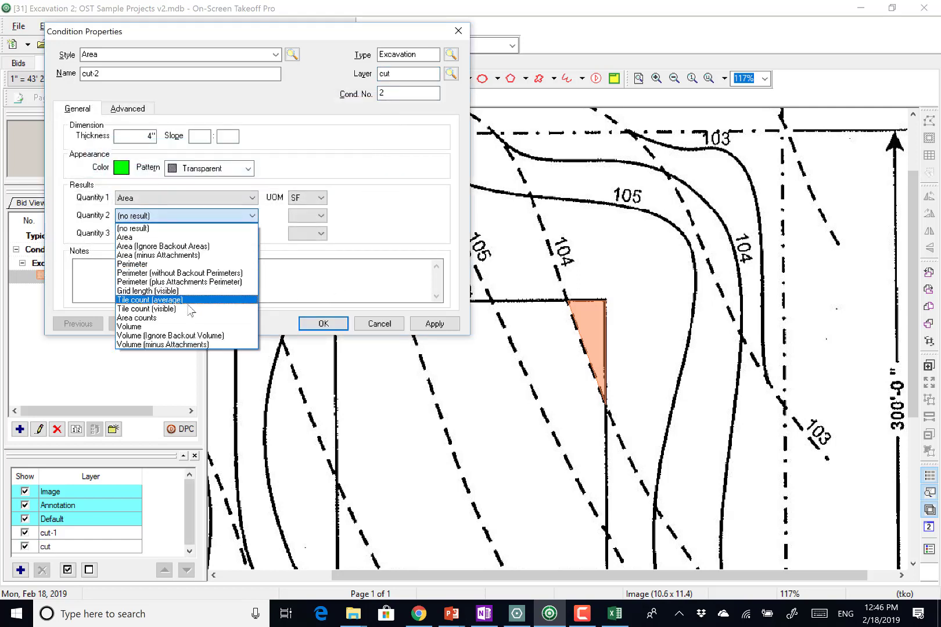
click(174, 334)
click(309, 216)
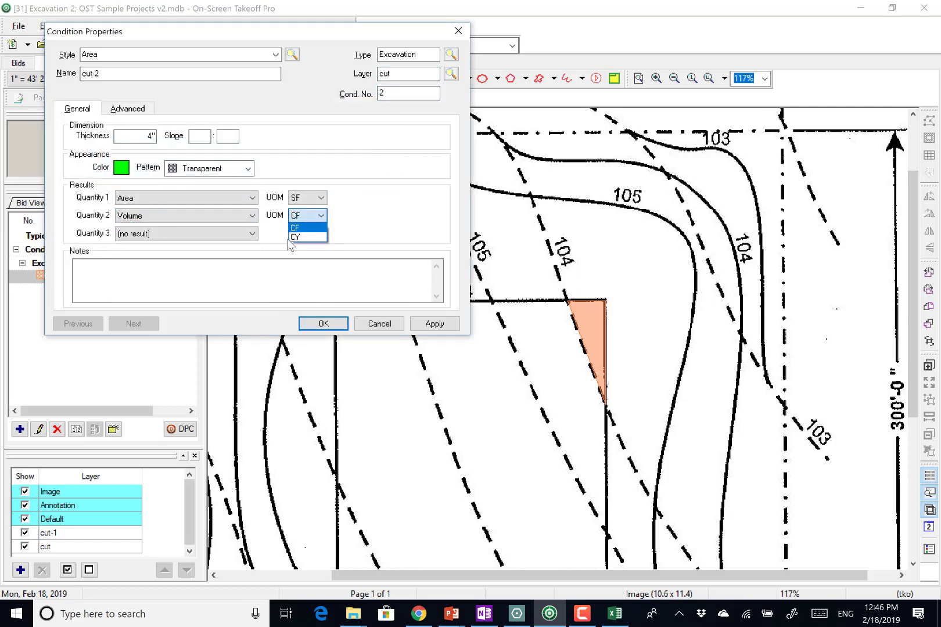
click(301, 238)
click(310, 319)
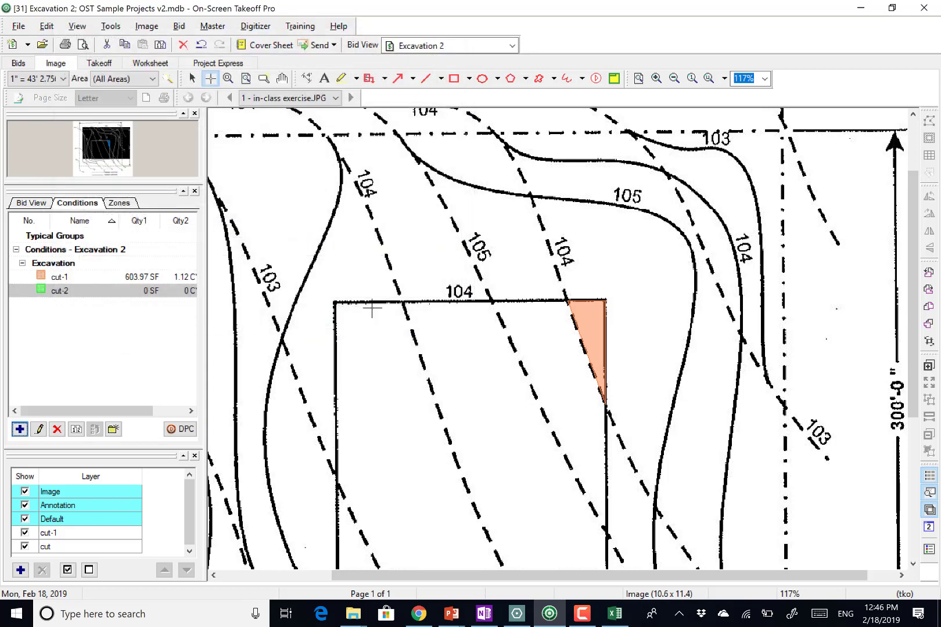
Step: Draw the cut-2 area, about 3,471 SF, between the dashed 104 and 105 contours inside the planned 104 square
scroll(469, 298, down, 1)
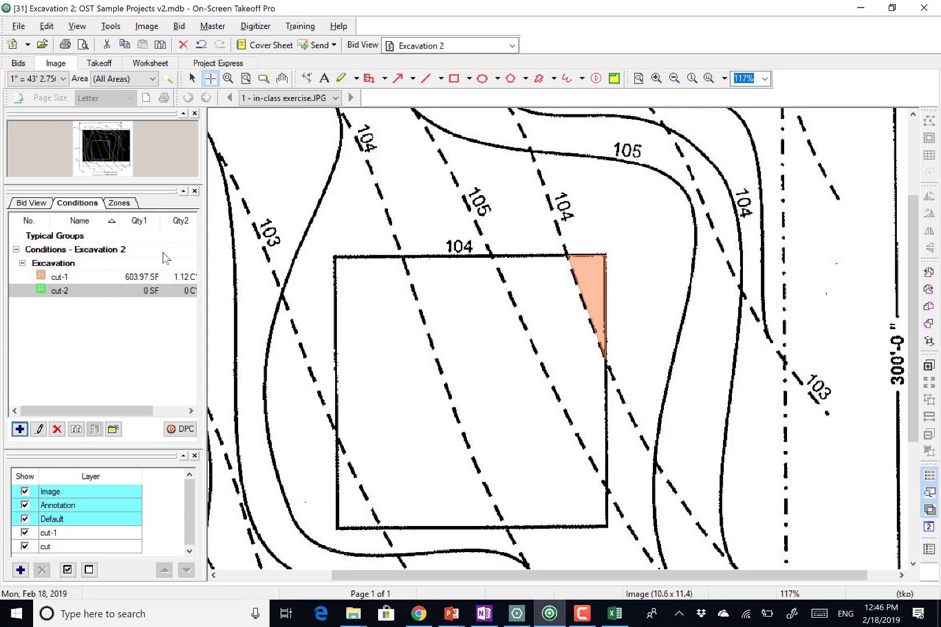
click(493, 256)
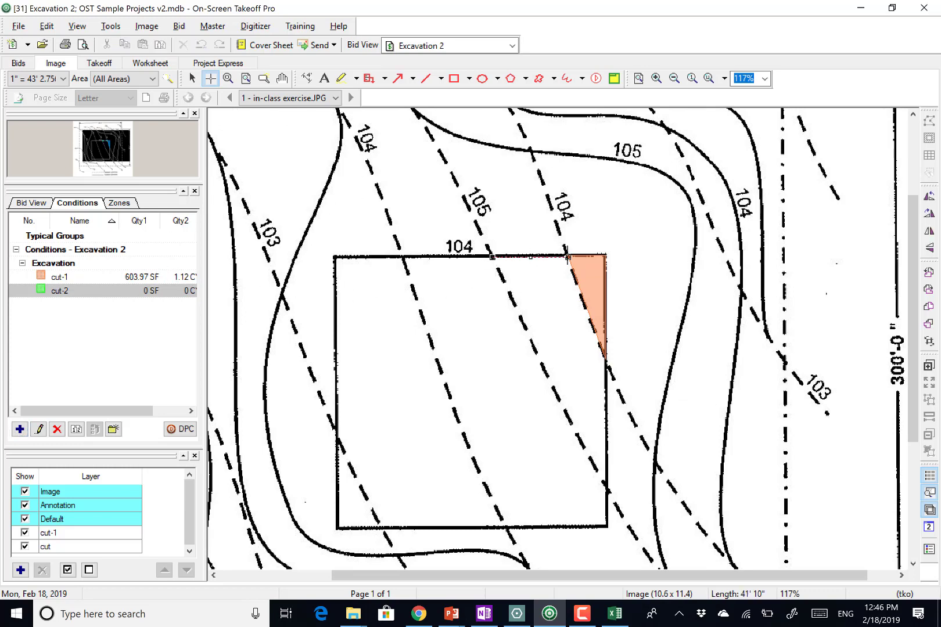
click(568, 256)
double_click(599, 371)
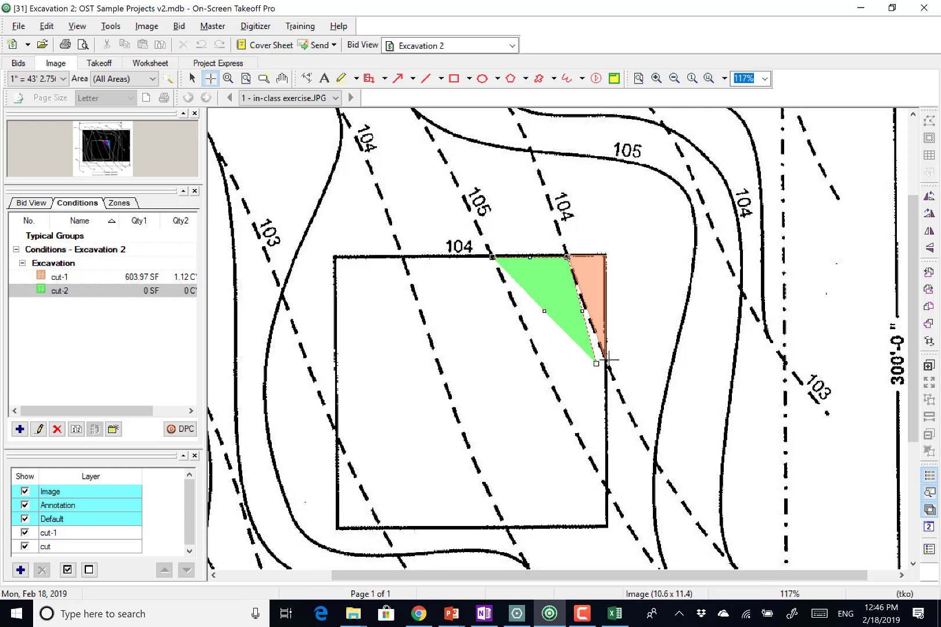
drag(608, 359, 608, 490)
drag(550, 372, 567, 402)
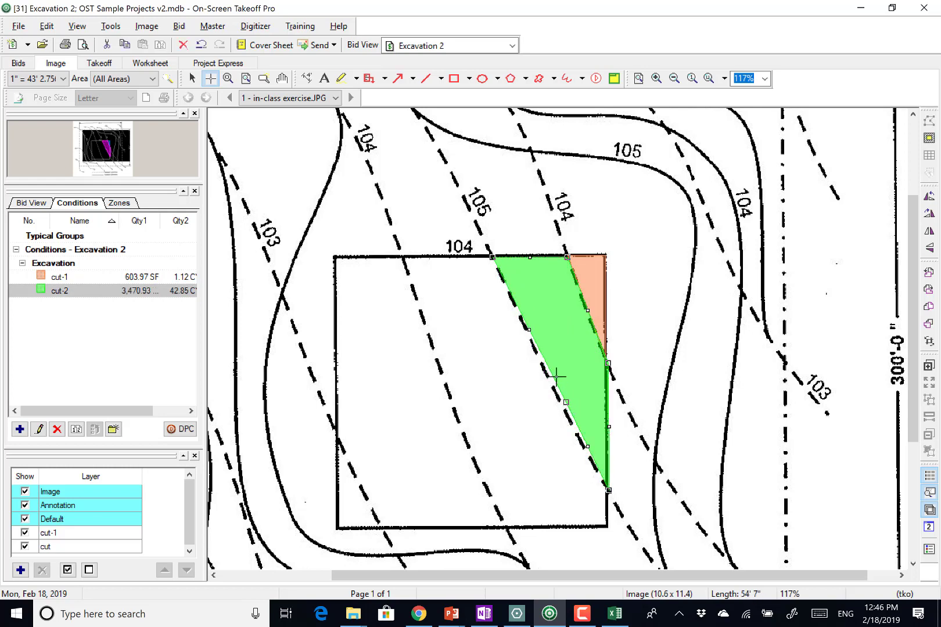
Step: Add a thin cut-2 area filling the gap between the green region's edge and the dashed 105 contour
scroll(560, 406, up, 1)
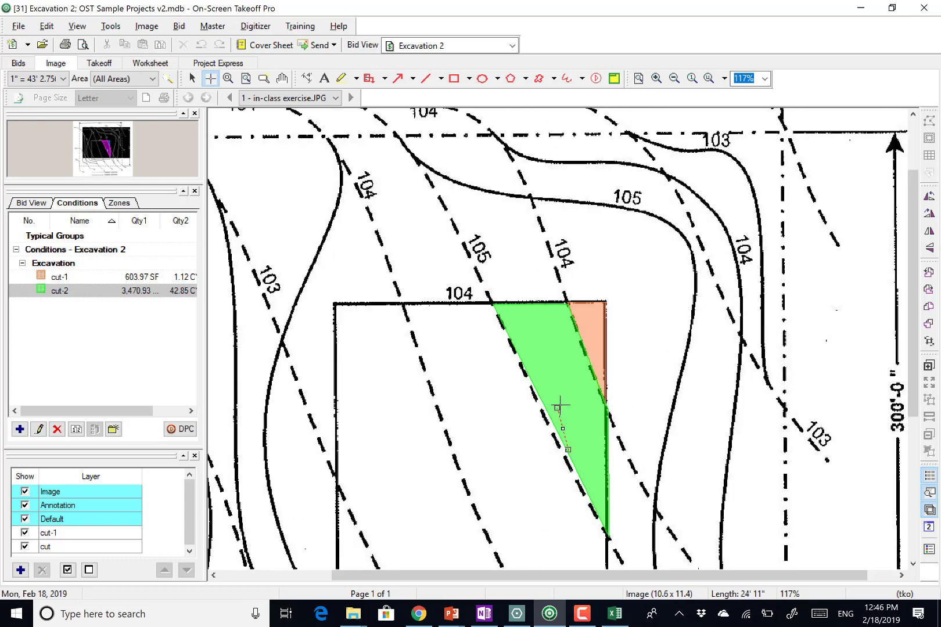
scroll(559, 405, up, 2)
scroll(537, 441, down, 5)
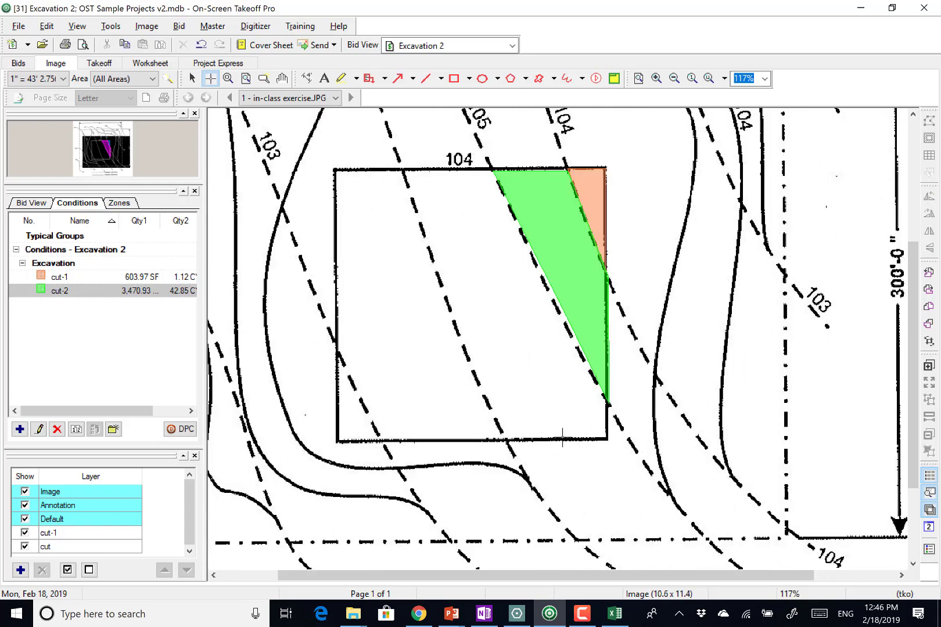
scroll(562, 435, left, 3)
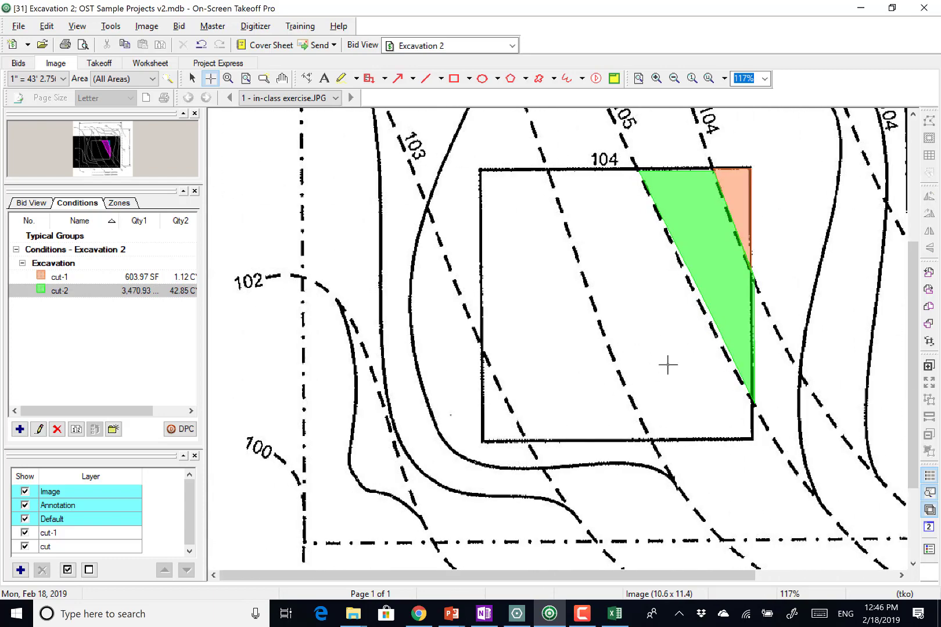
click(754, 402)
click(730, 359)
click(704, 315)
click(679, 268)
click(652, 223)
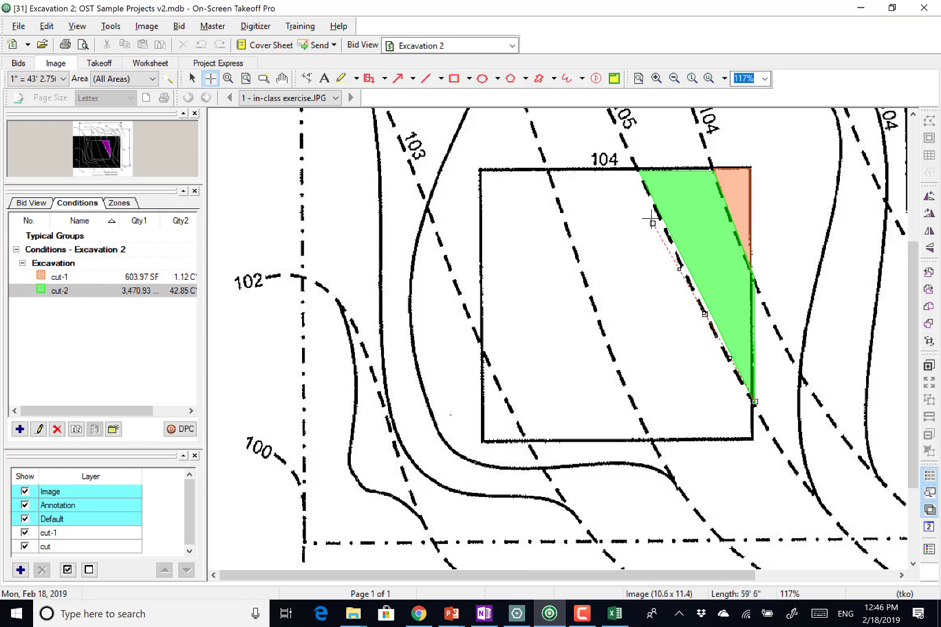
double_click(651, 197)
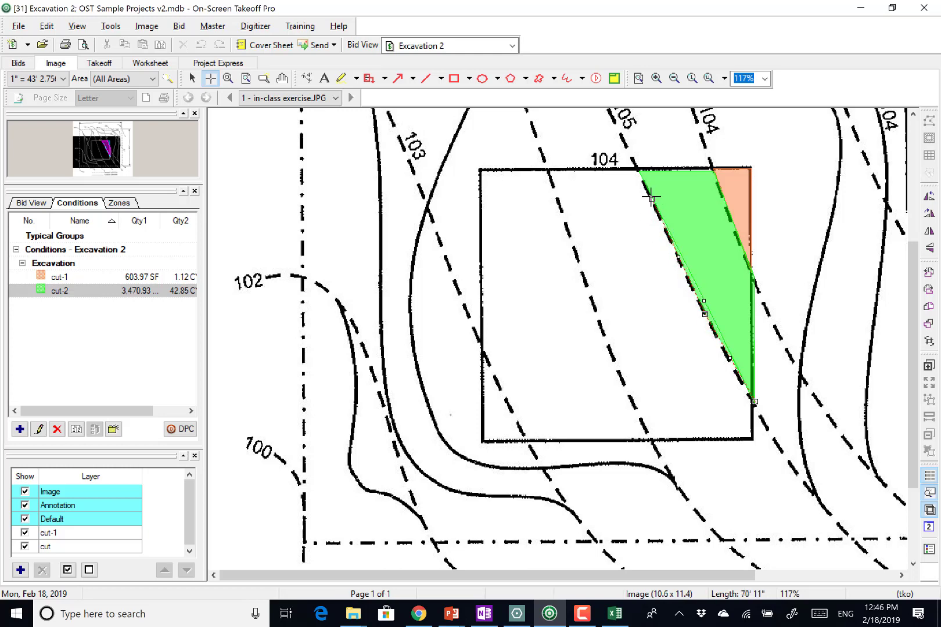
click(649, 195)
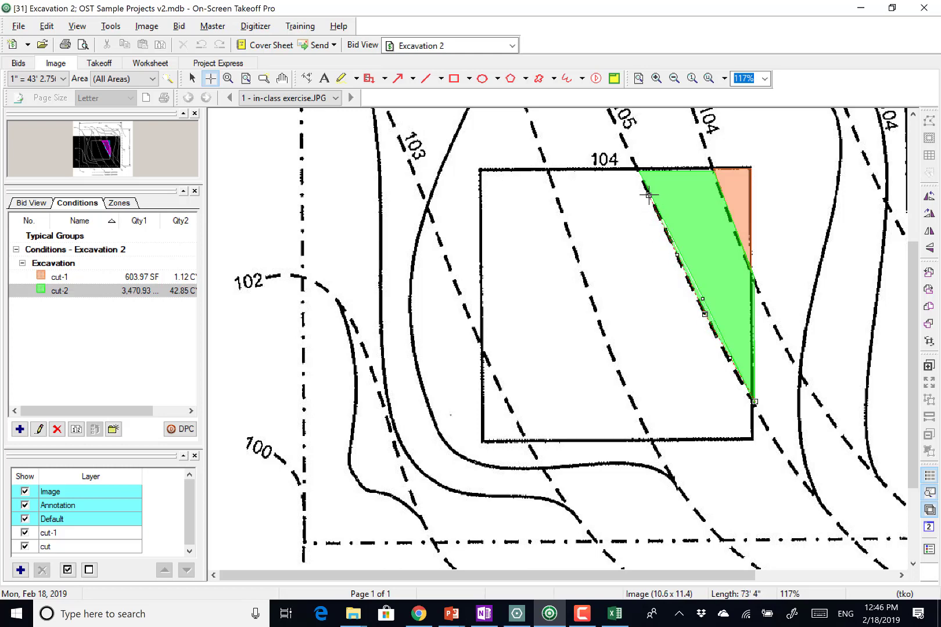
double_click(754, 401)
Step: Switch to the Excel excavation worksheet and enlarge the grid 1 table
scroll(530, 240, down, 3)
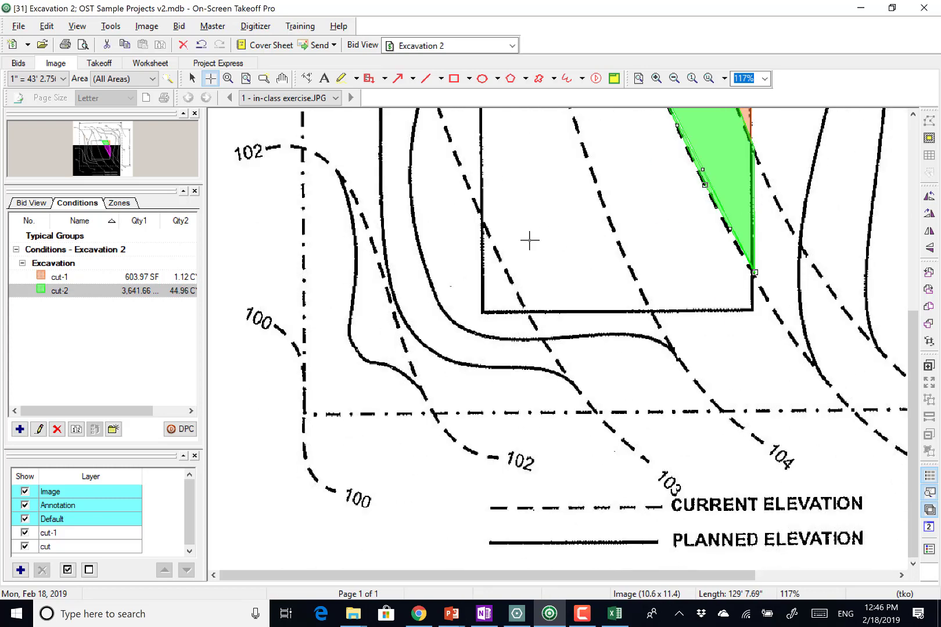
scroll(529, 240, up, 5)
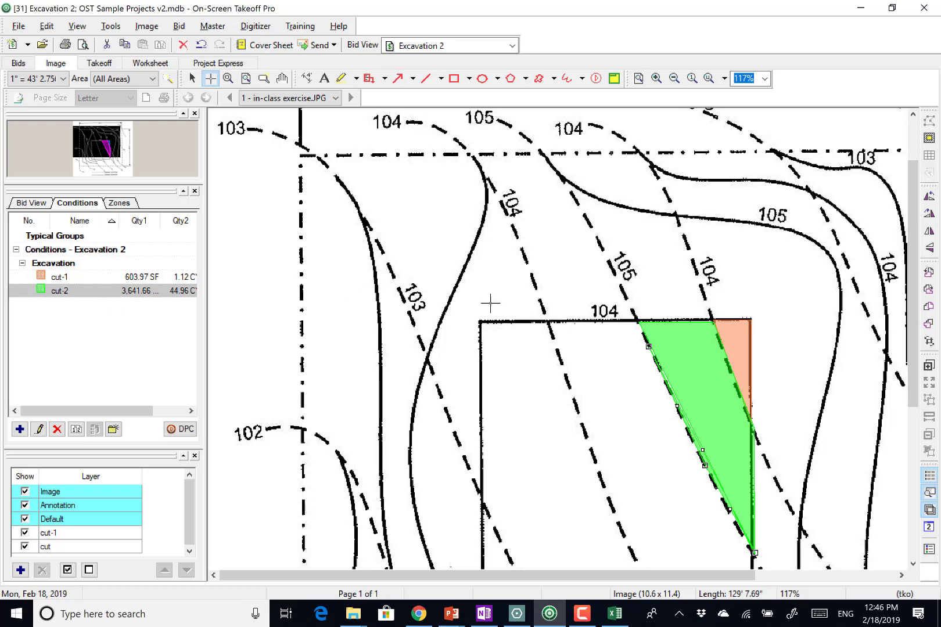
scroll(491, 306, down, 1)
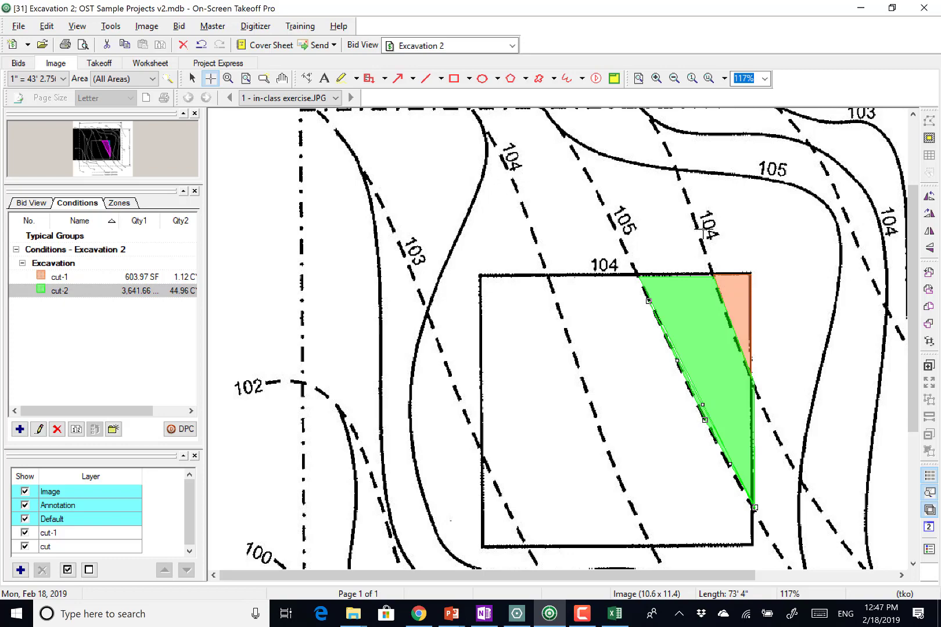
key(alt+Tab)
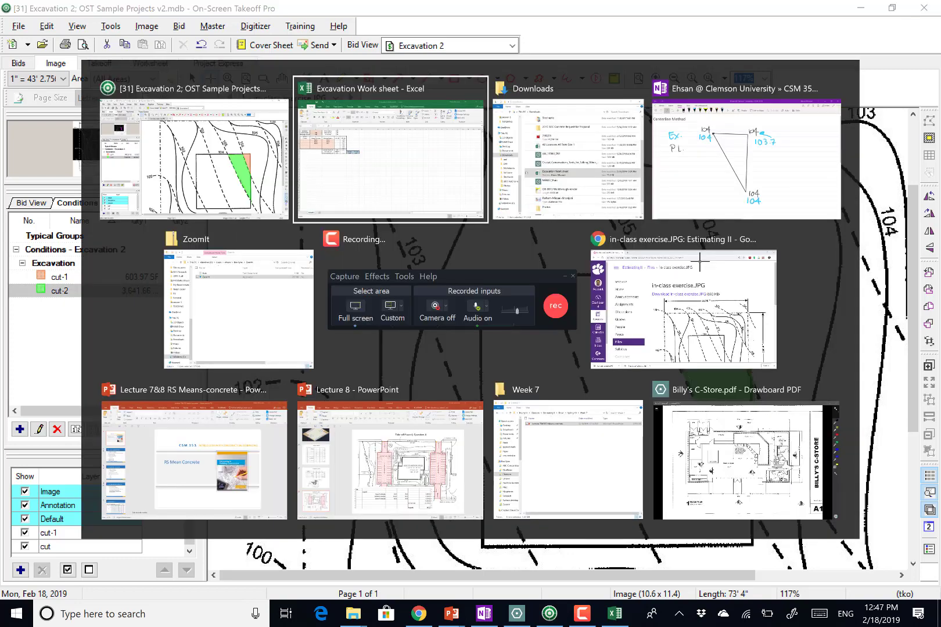
scroll(57, 210, up, 1)
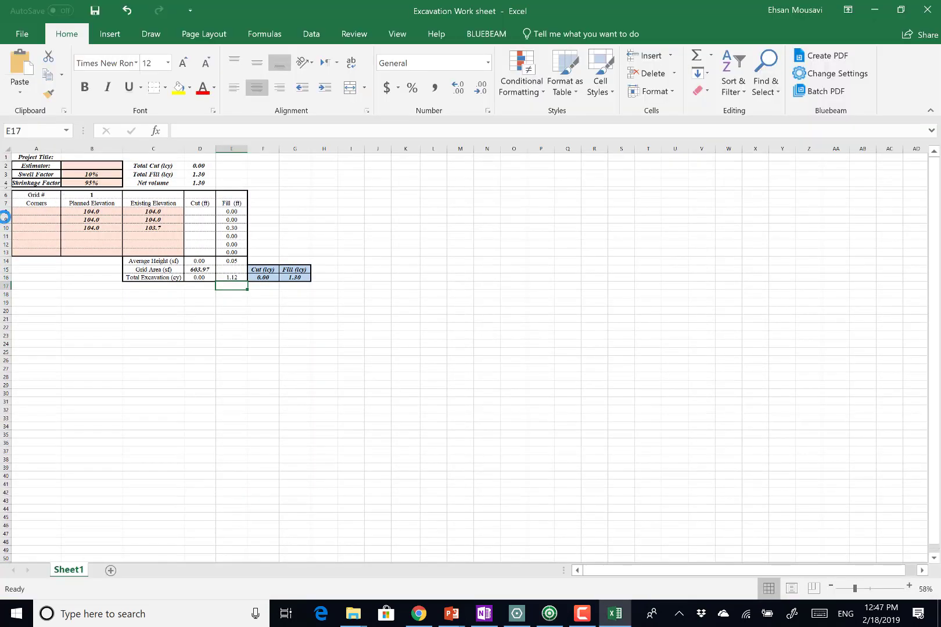
ctrl+scroll(5, 217, up, 7)
Step: Try to copy rows 6 to 16 of the grid 1 table and paste them at cell B18
drag(14, 283, 30, 511)
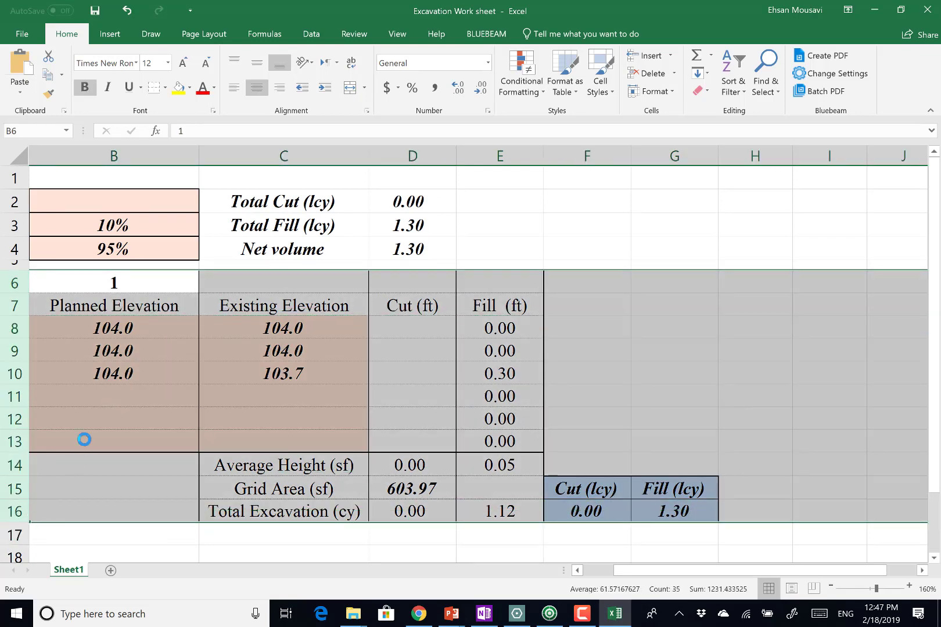
key(ctrl+c)
scroll(87, 395, down, 4)
click(54, 300)
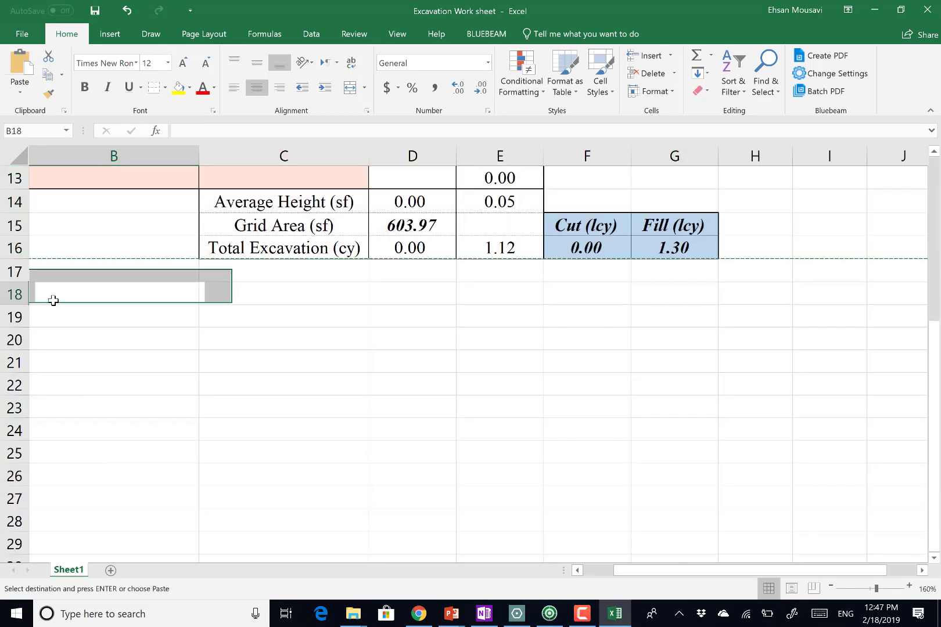
key(ctrl+v)
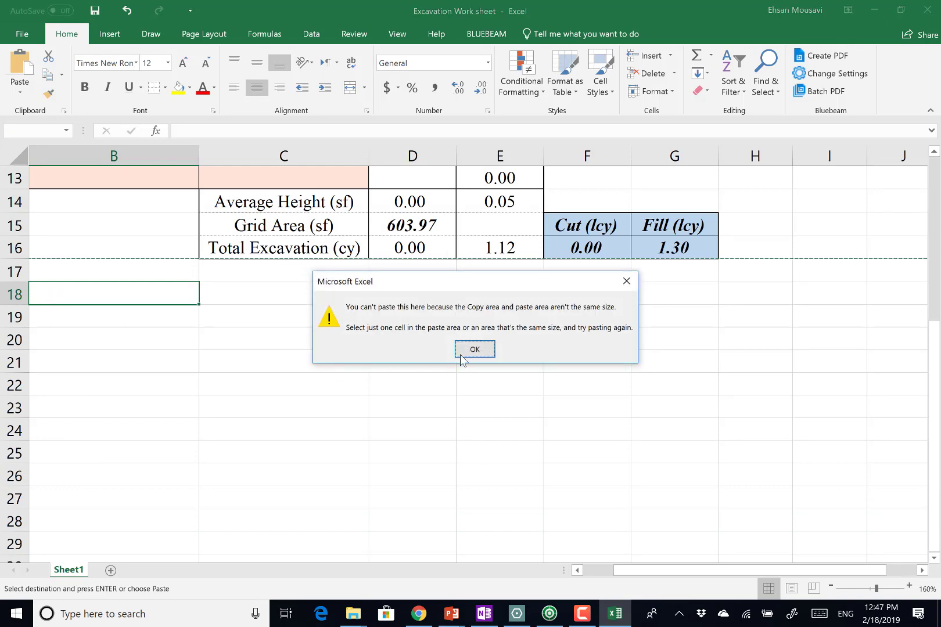
click(462, 356)
Step: Retry pasting the copied whole rows 6 to 16 of the grid table at cell B18
scroll(217, 331, up, 1)
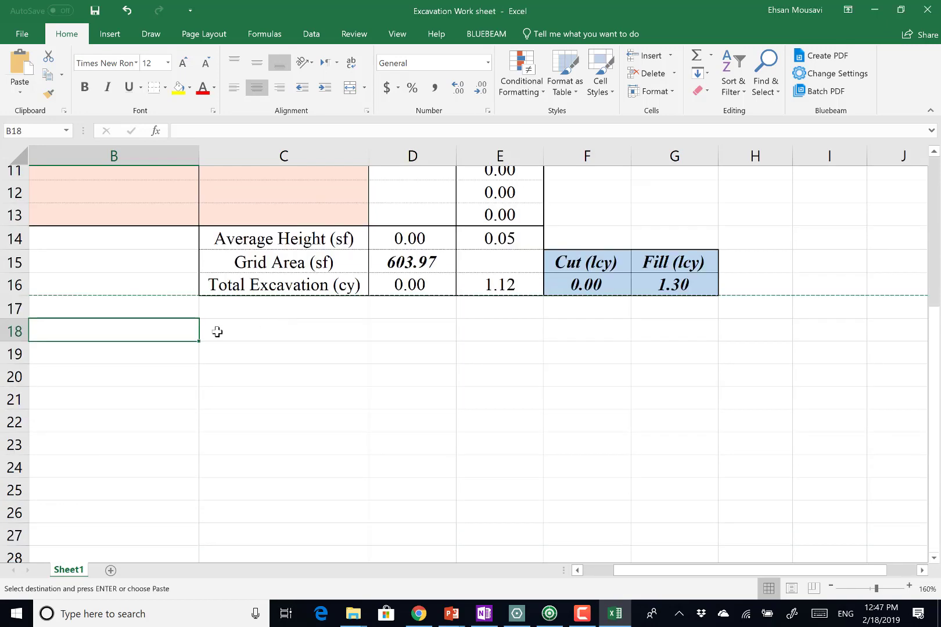
scroll(217, 332, up, 3)
scroll(113, 388, down, 3)
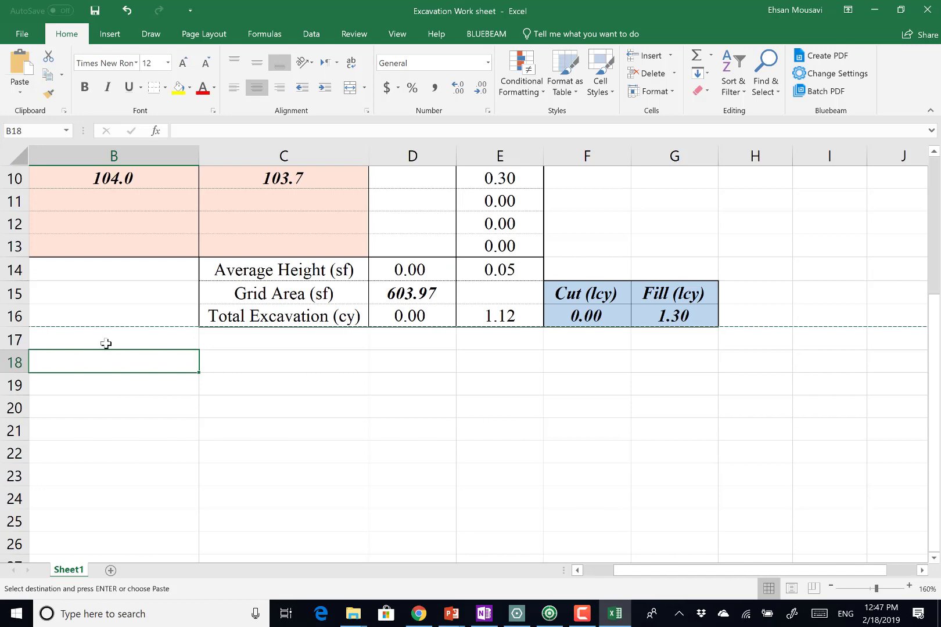
scroll(106, 344, up, 2)
drag(14, 213, 6, 443)
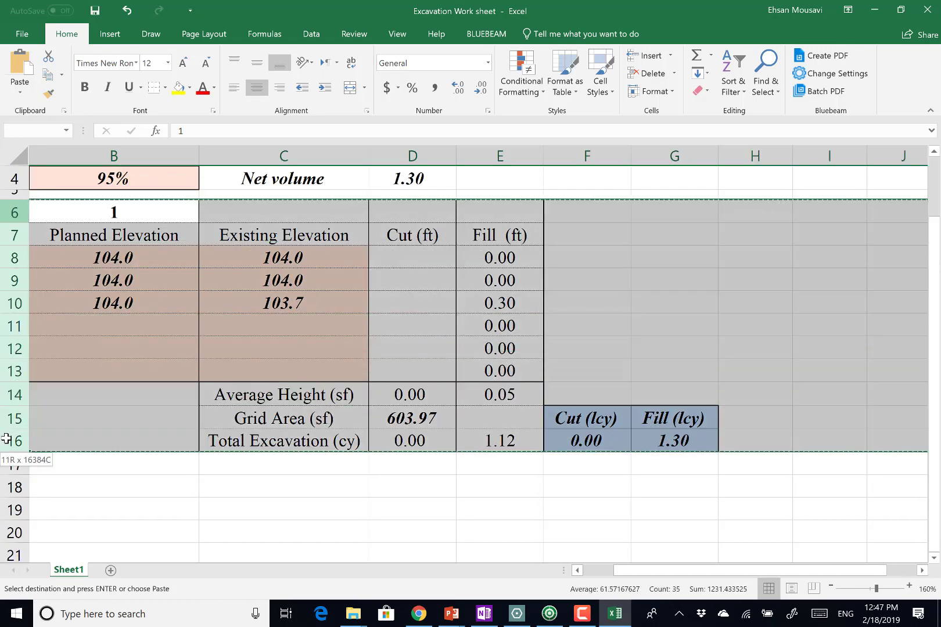
click(40, 487)
key(ctrl+v)
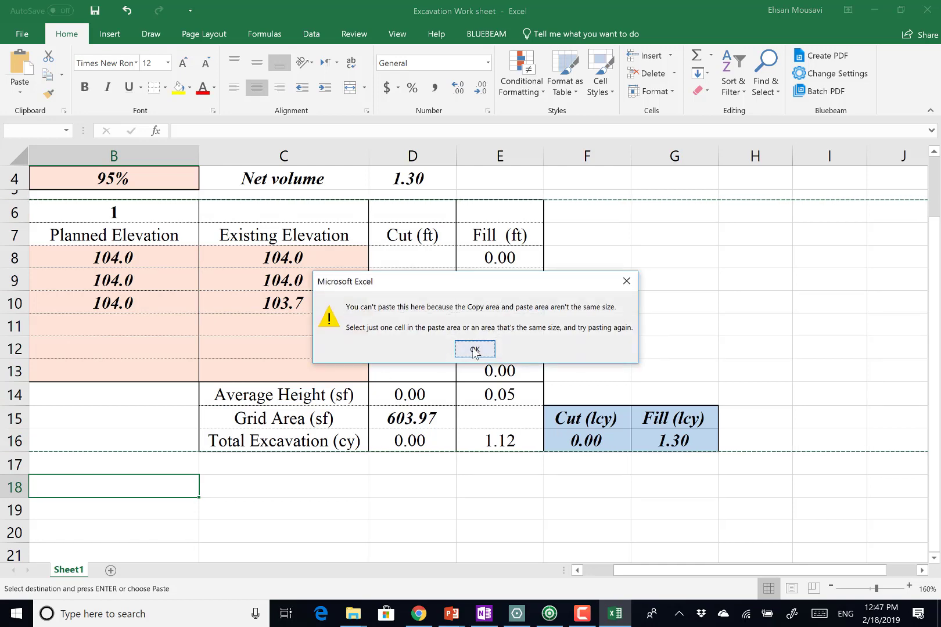
click(475, 350)
Step: Copy the grid table range B6:G16 and paste it at cell B18
drag(114, 212, 647, 446)
click(114, 487)
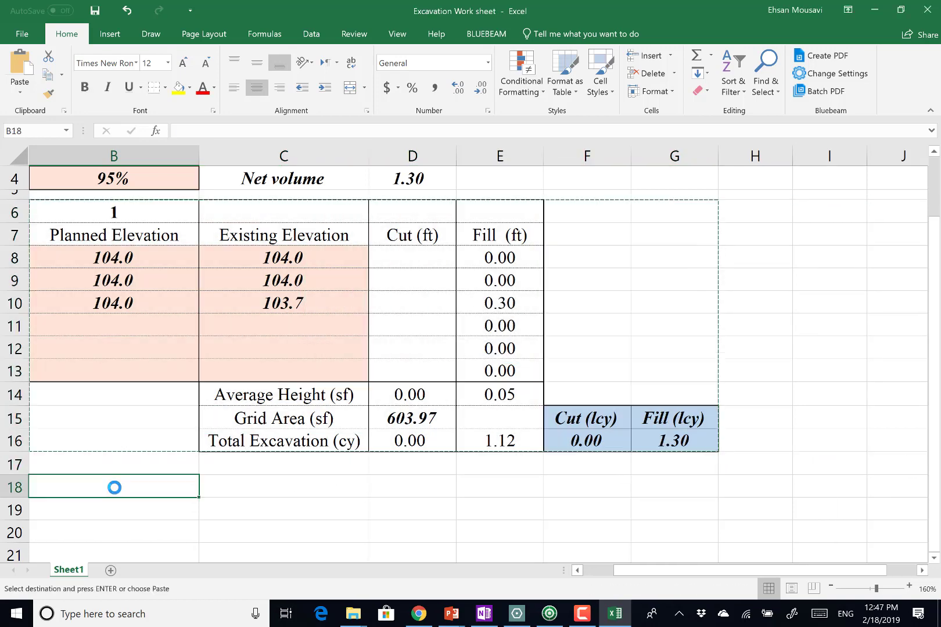
key(ctrl+v)
Step: Label the first grid table Cut-1 in cell B6
click(122, 218)
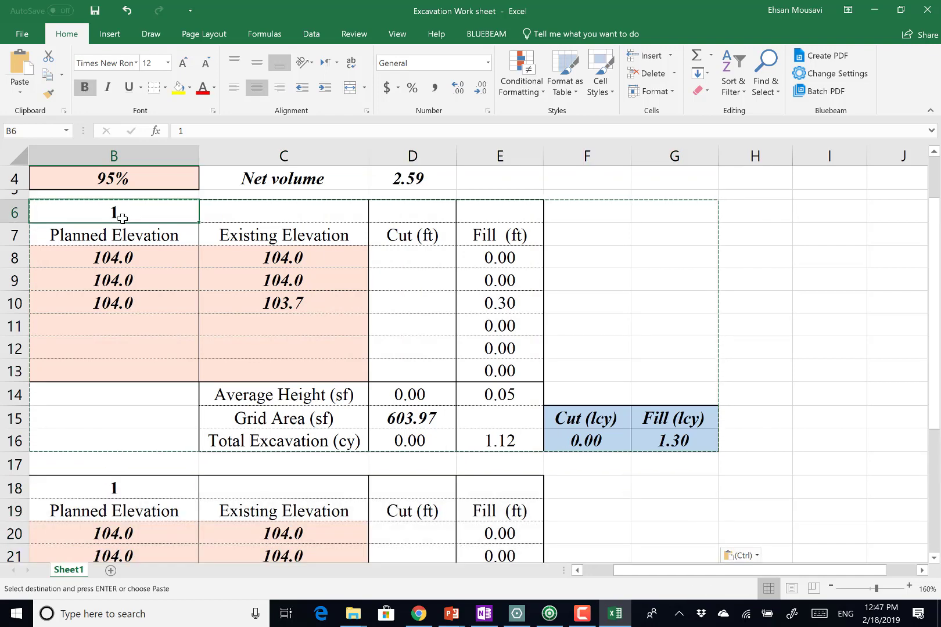
text(Cut-)
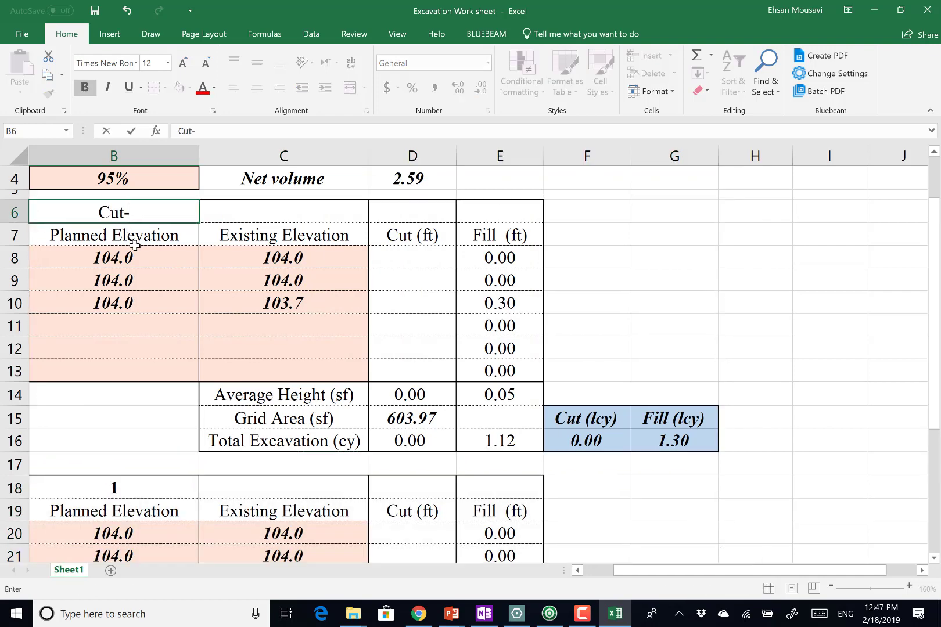
text(1)
key(Return)
Step: Label the duplicated table Cut-2 in cell B18
click(130, 491)
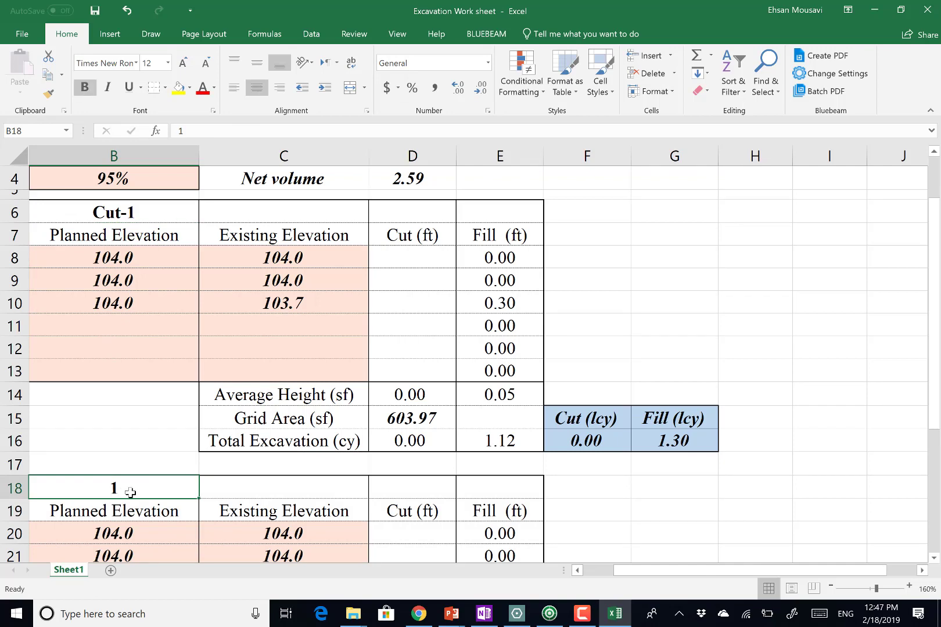
text(Cut-2)
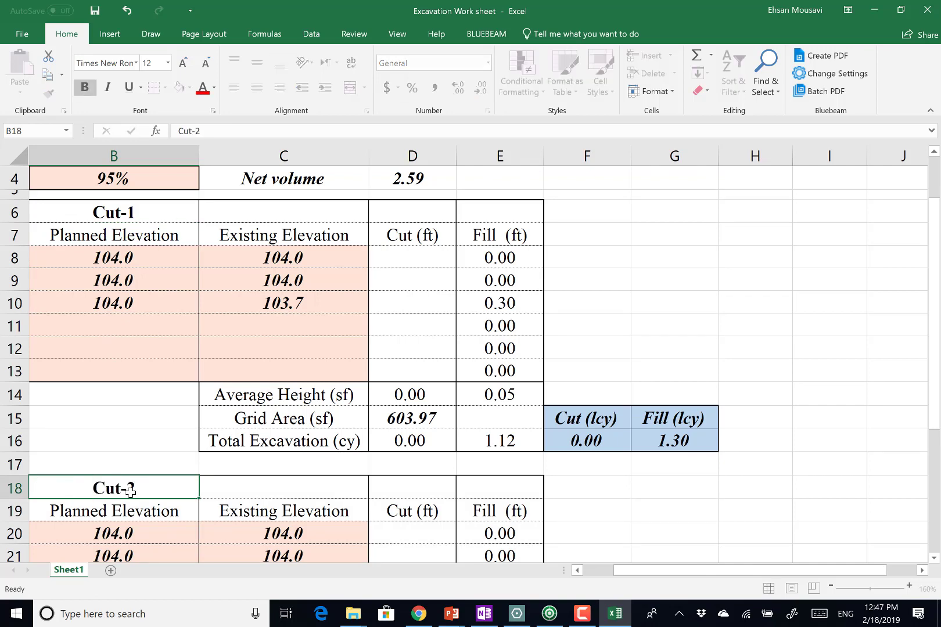
key(Return)
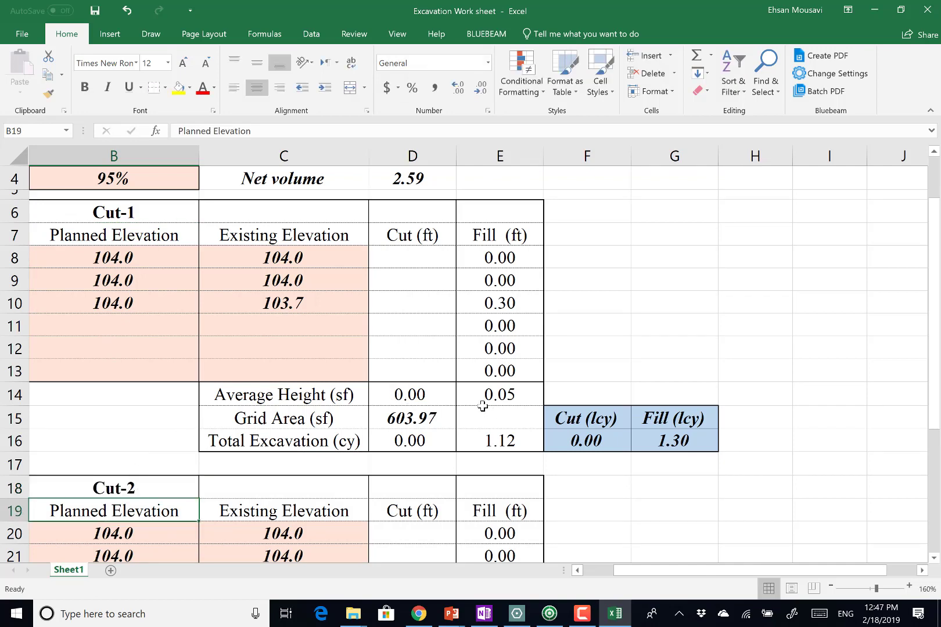
Step: Try moving the Cut-2 table one column over so it starts at cell A18, and undo the move
scroll(481, 410, down, 3)
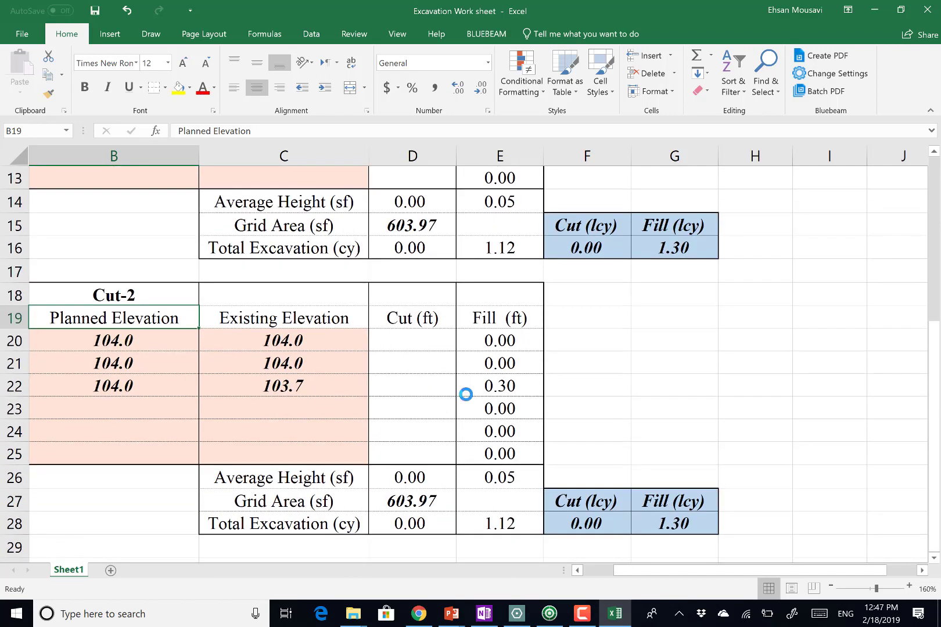
ctrl+scroll(469, 393, down, 4)
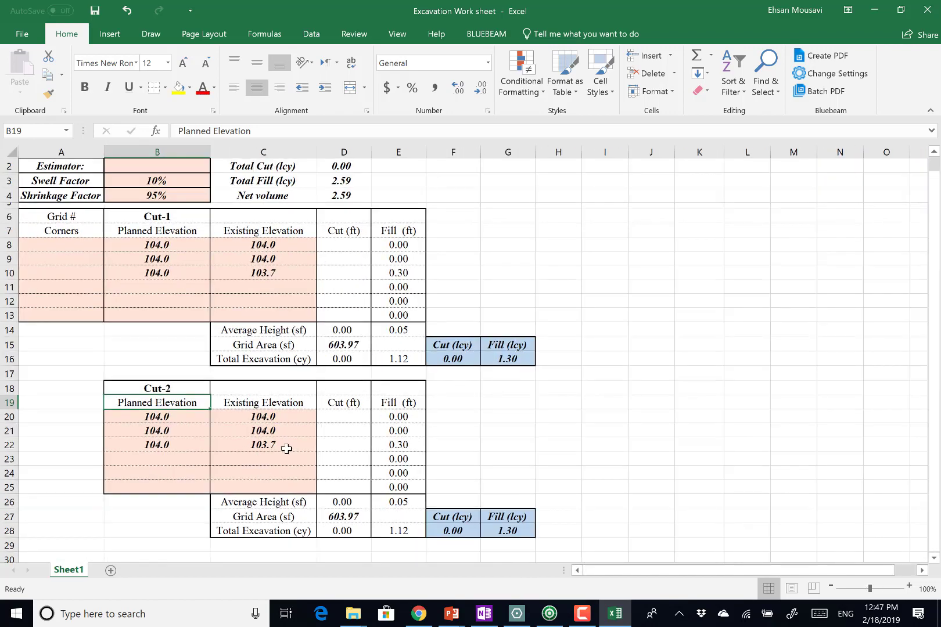
drag(123, 387, 510, 532)
drag(206, 380, 80, 393)
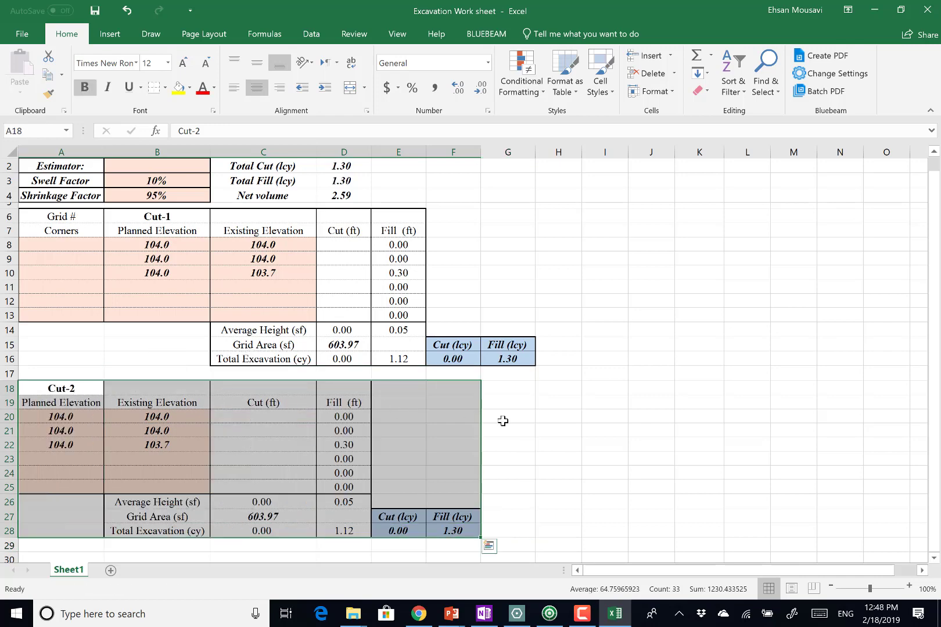
click(503, 418)
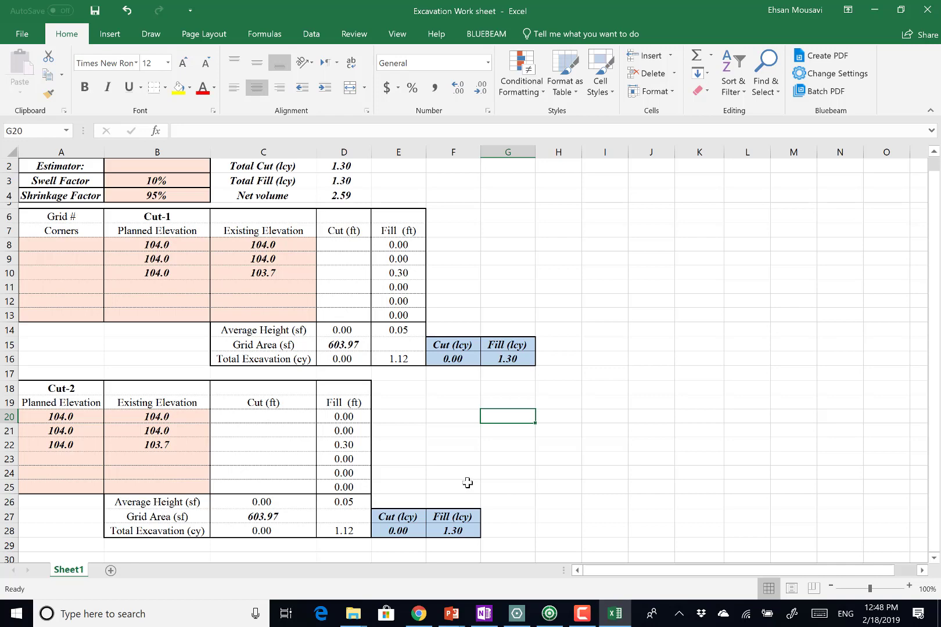
key(ctrl+z)
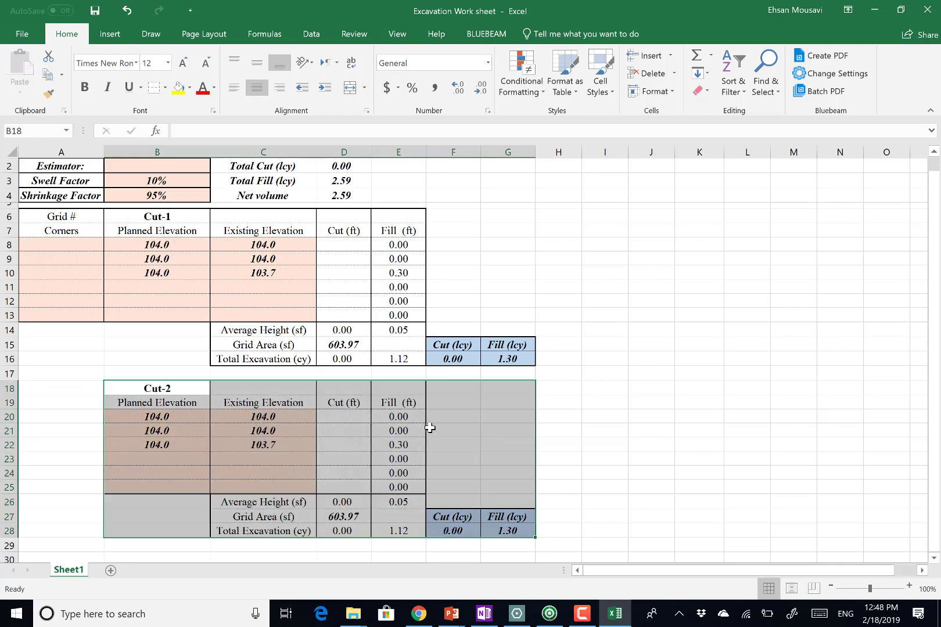
Step: Delete rows 18 to 28 containing the Cut-2 table
scroll(226, 331, up, 2)
key(Down)
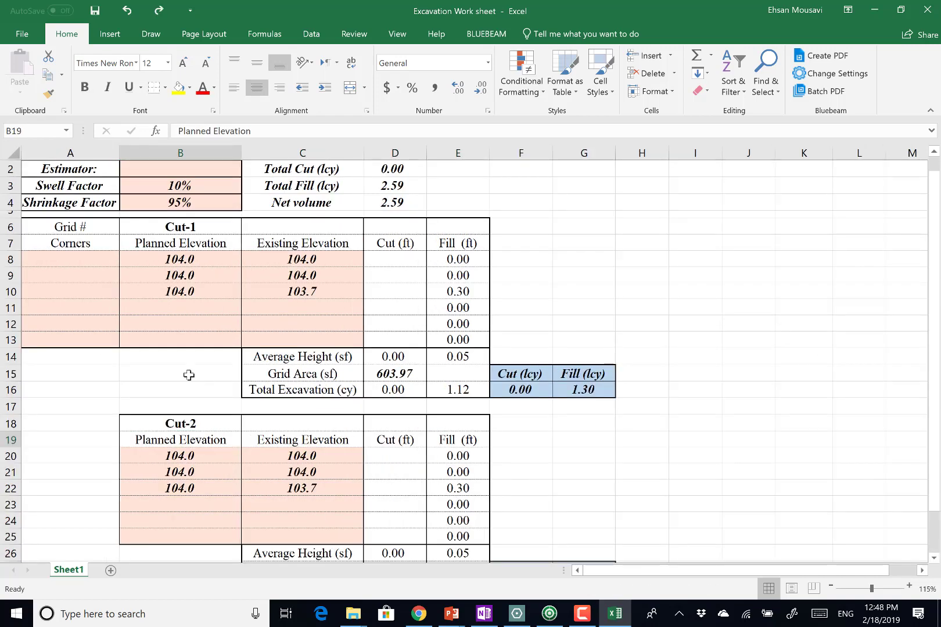
scroll(188, 374, up, 2)
scroll(133, 405, down, 3)
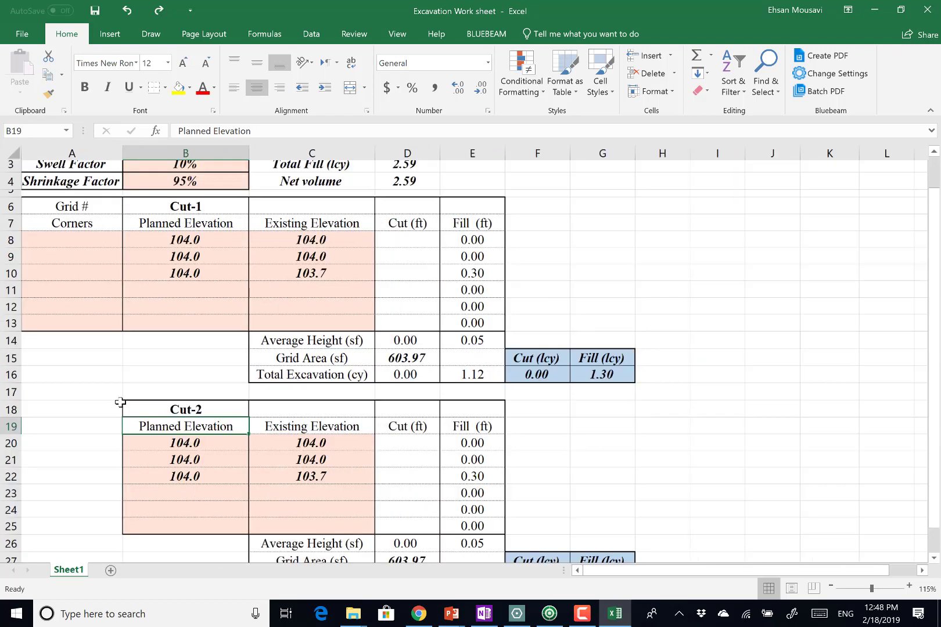
mouse_move(9, 395)
mouse_down()
mouse_move(6, 512)
mouse_move(11, 392)
mouse_up()
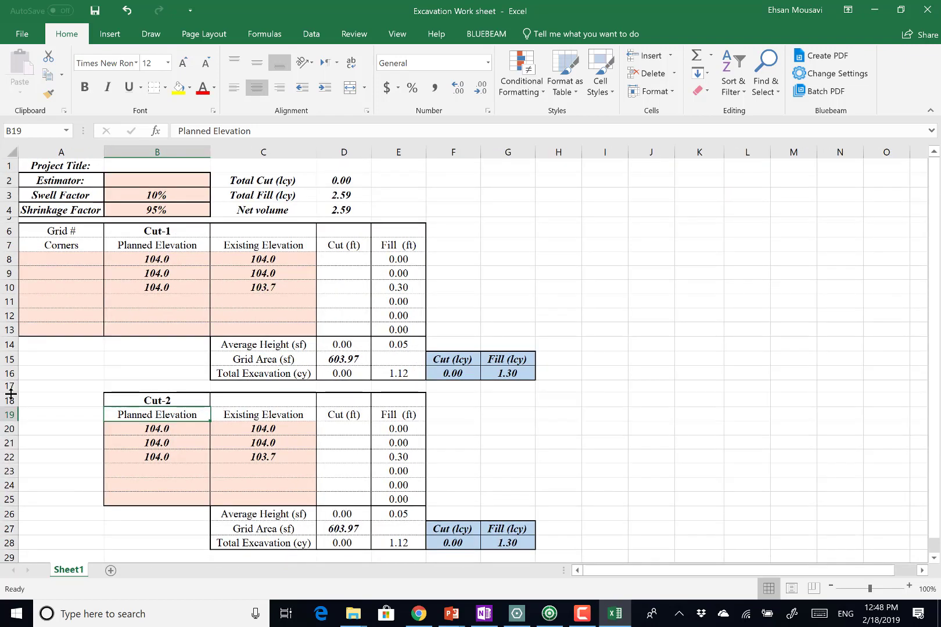
click(9, 400)
mouse_move(3, 504)
mouse_down()
mouse_move(7, 546)
mouse_move(15, 514)
mouse_up()
right_click(14, 463)
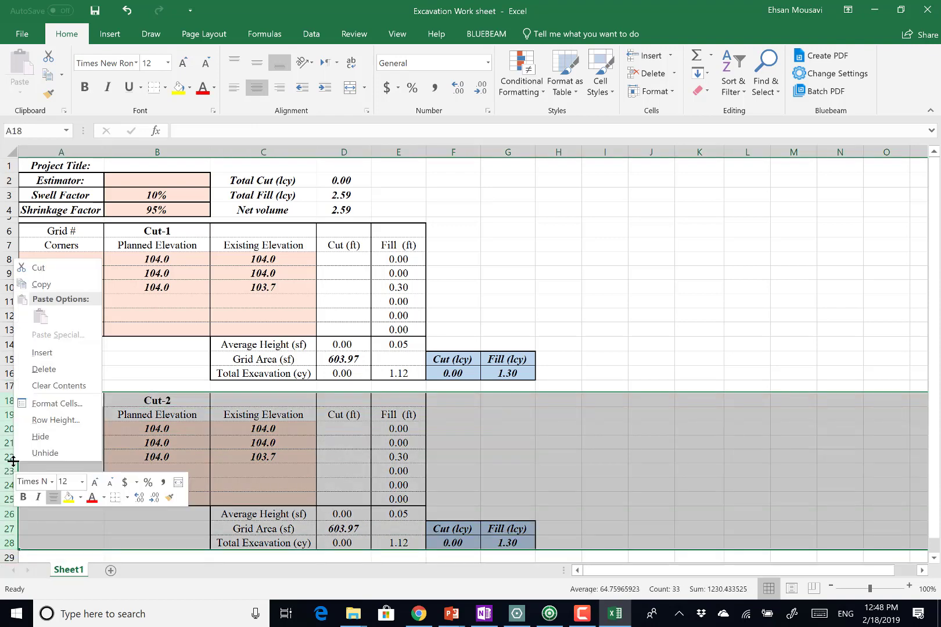
click(55, 370)
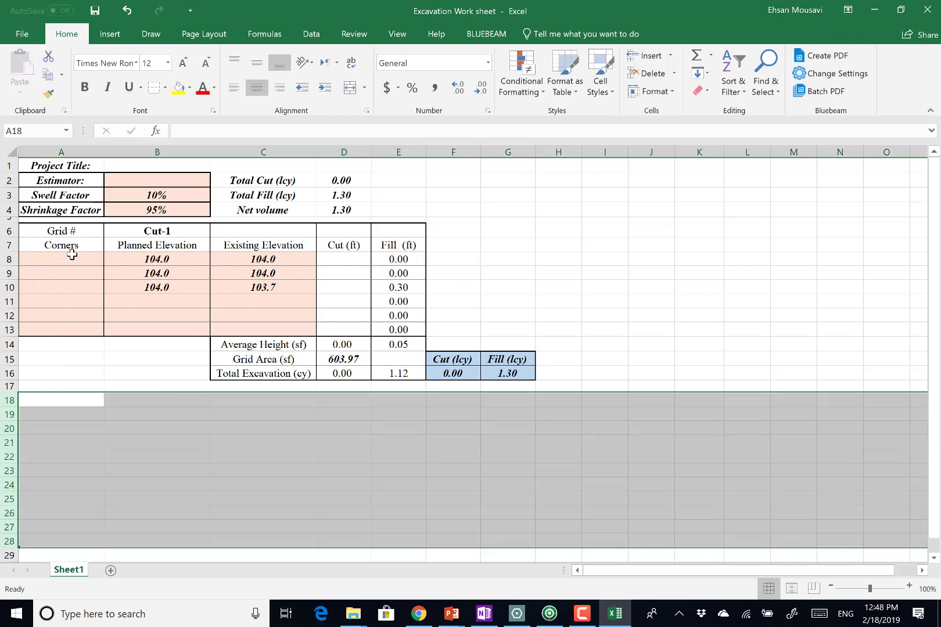
Step: Copy the complete Cut-1 table A6:G16, including the Grid # and Corners column, and paste it at cell A19
drag(58, 231, 504, 380)
key(ctrl+c)
click(51, 416)
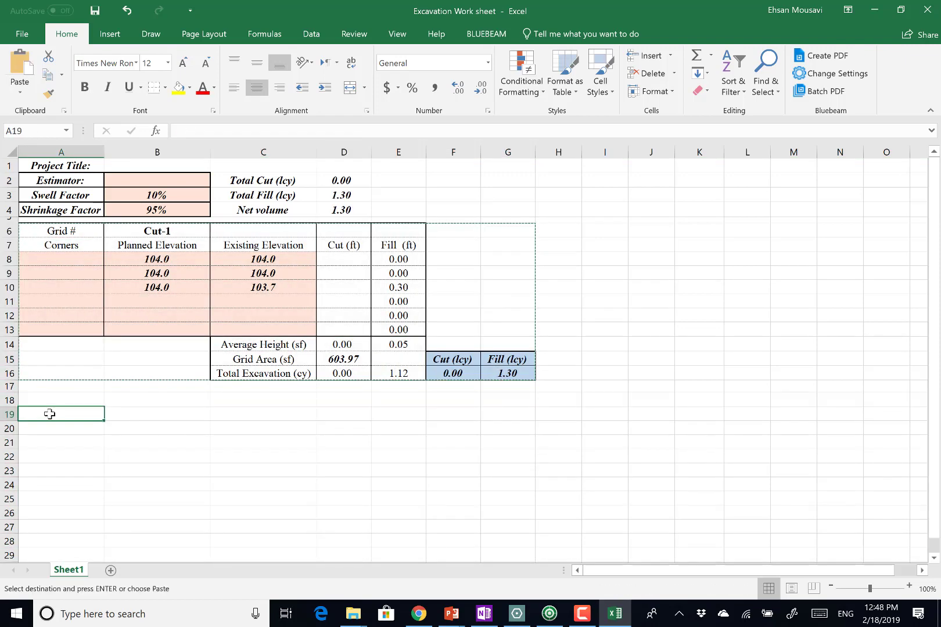
key(ctrl+v)
scroll(77, 414, down, 1)
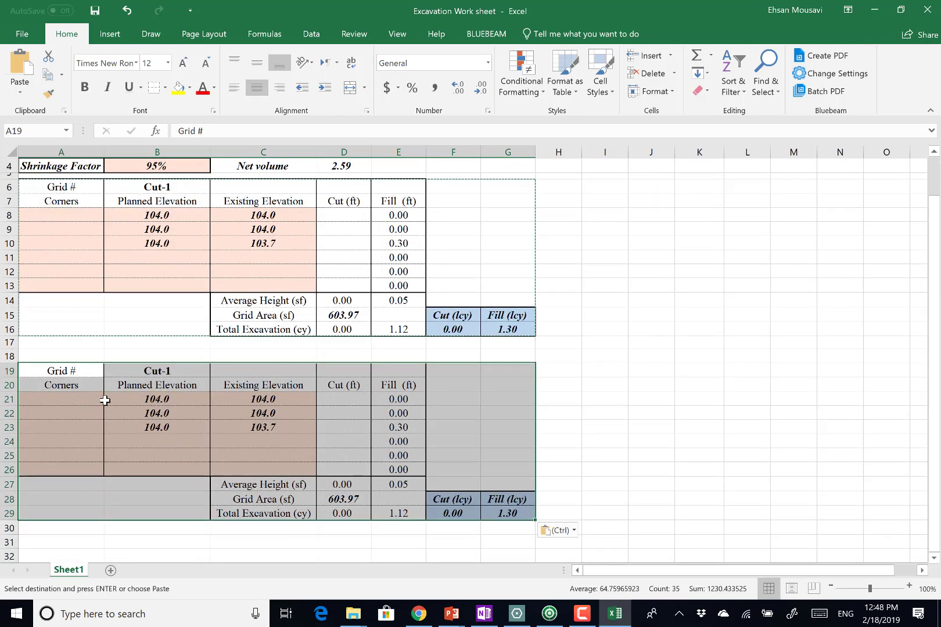
scroll(119, 371, up, 1)
Step: Rename the duplicated table's label in cell B19 to Cut-3
double_click(158, 418)
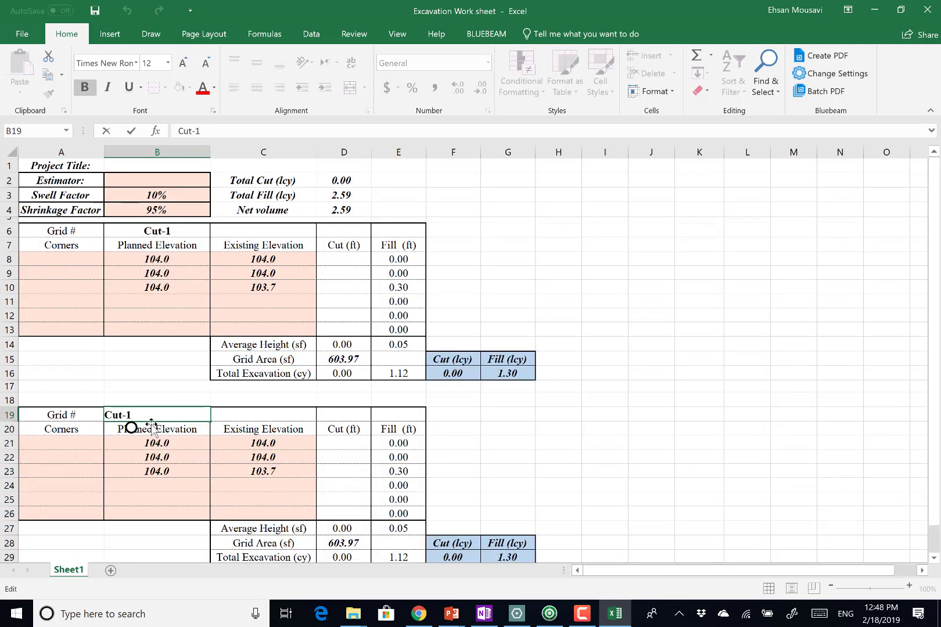
key(BackSpace)
text(3)
key(Return)
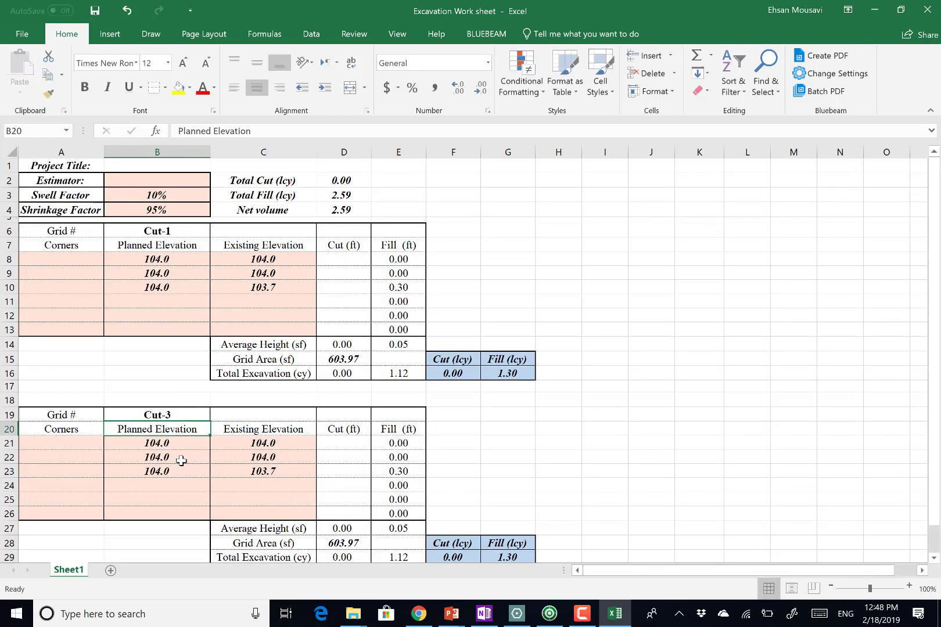
Step: Add a fourth planned elevation of 104 to the Cut-3 table in cell B24
click(262, 443)
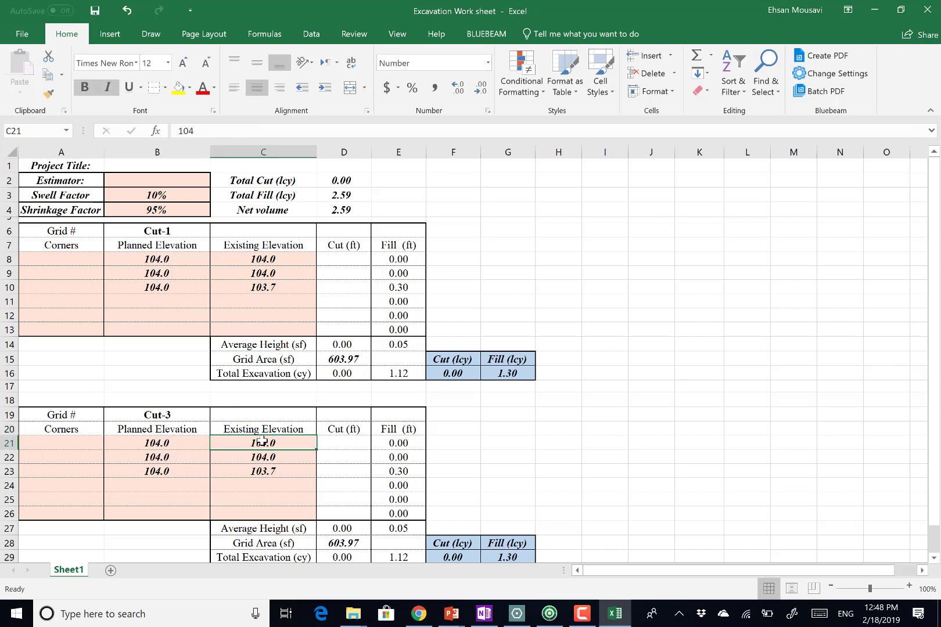
click(174, 492)
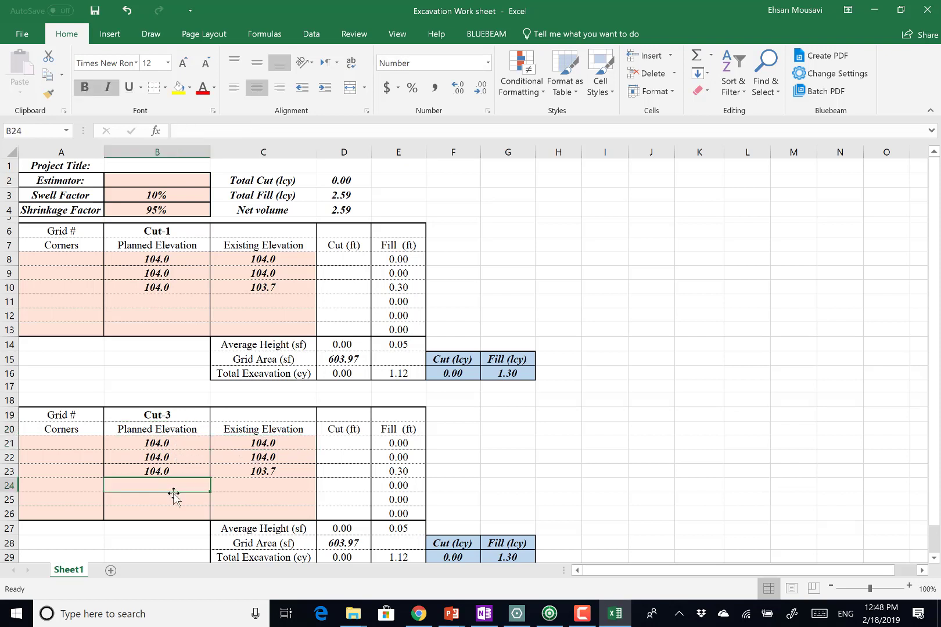
text(104)
key(Tab)
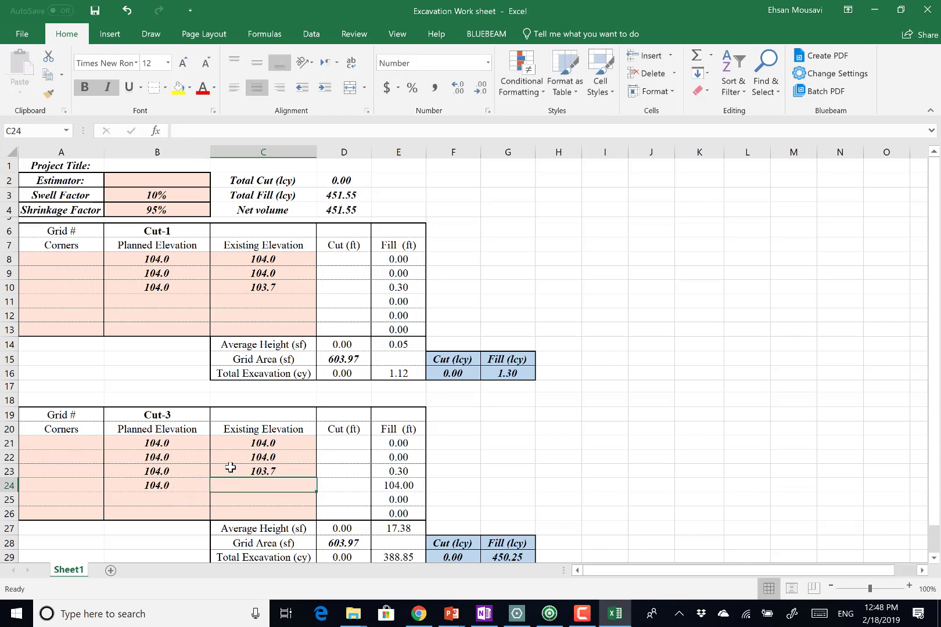
Step: Set the Cut-3 table's existing elevations in C21:C24 to 105, 105, 104 and 104
click(252, 445)
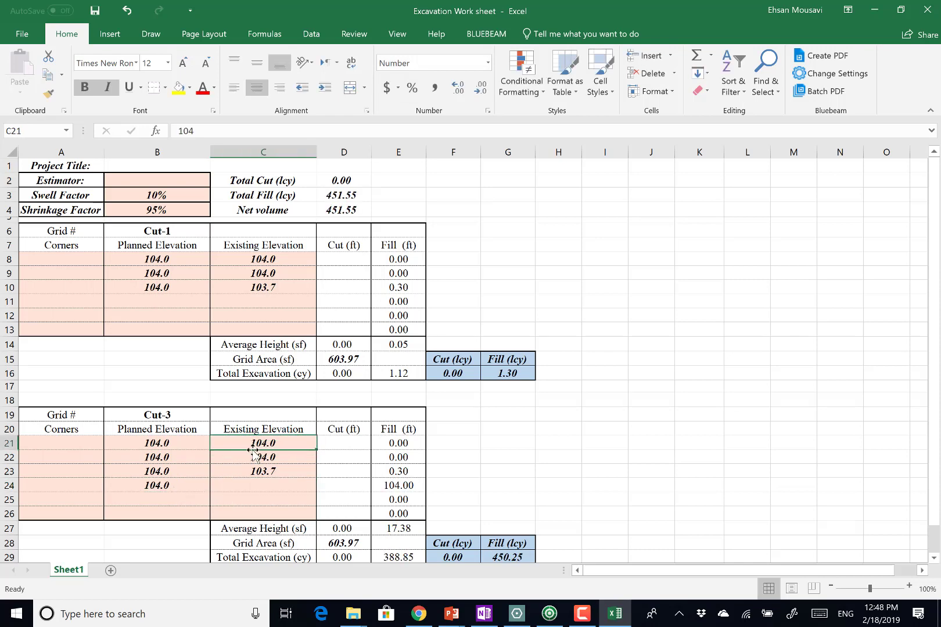
text(105)
key(Return)
text(1)
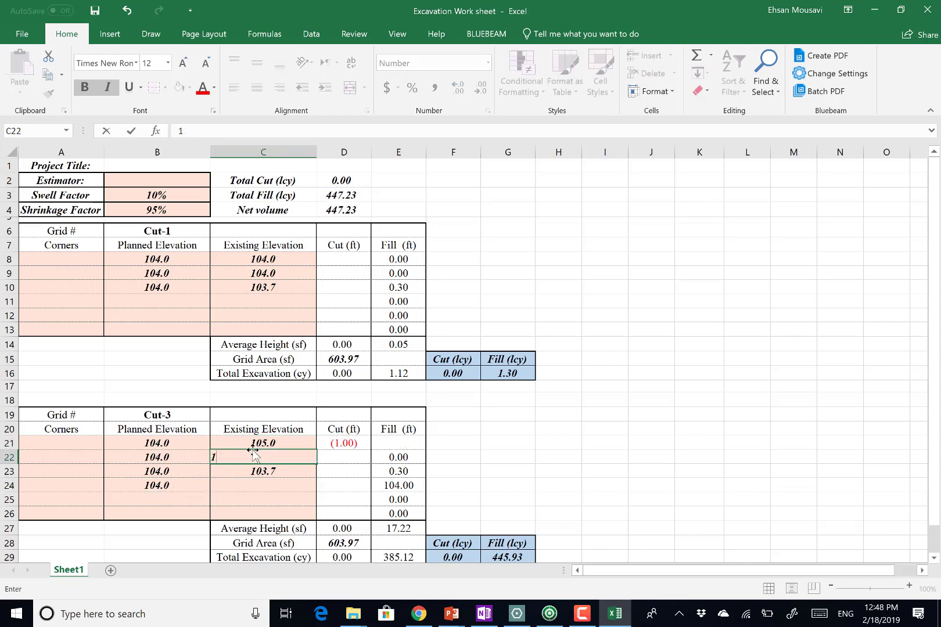
text(05)
key(Return)
text(10)
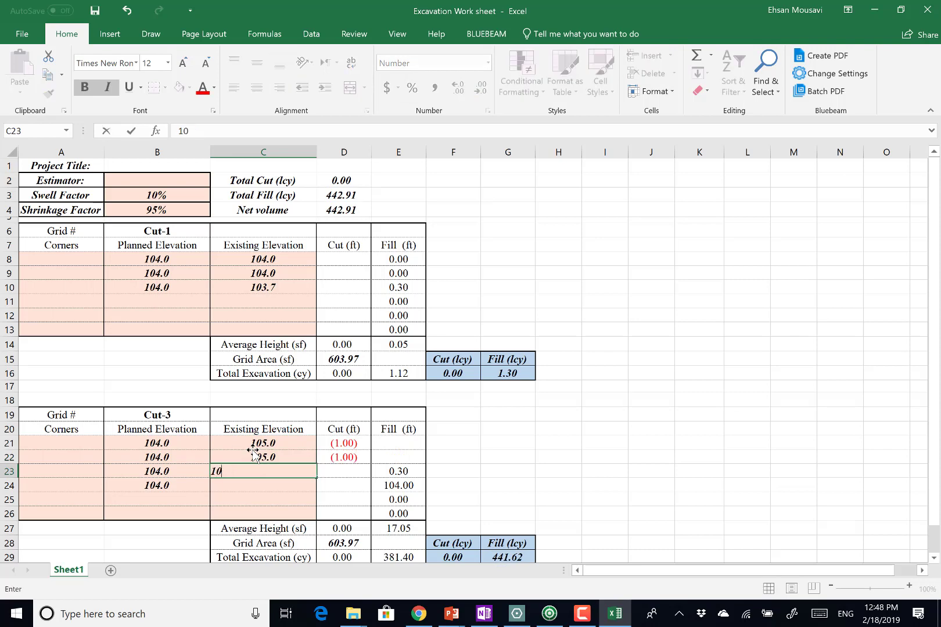
text(4)
key(Return)
text(1)
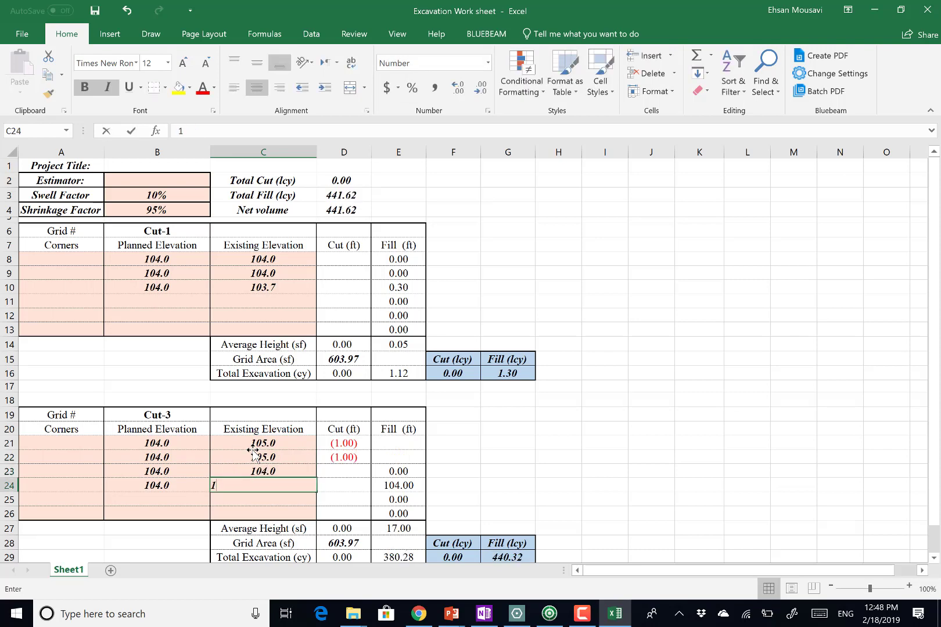
text(04)
key(Return)
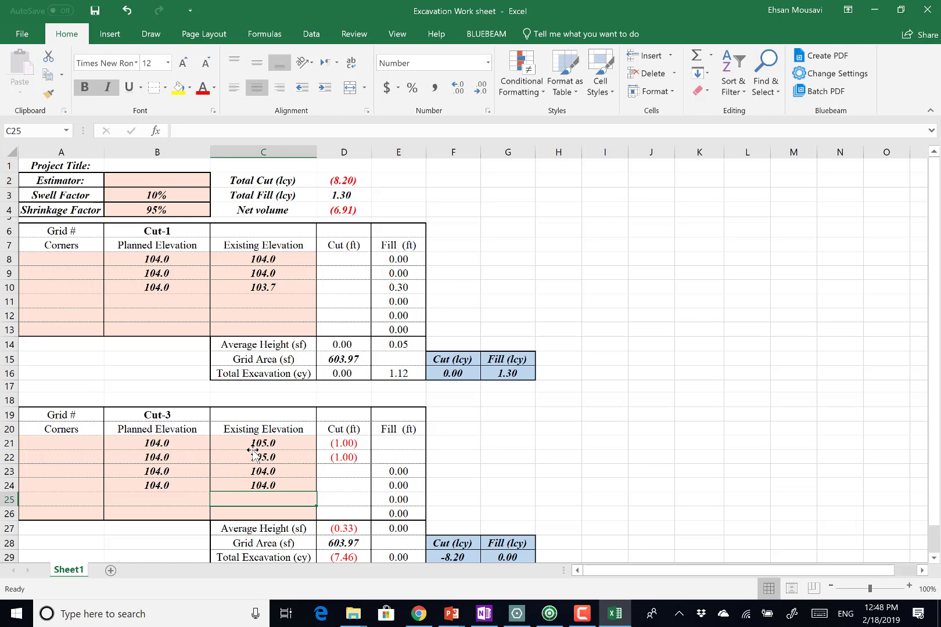
Step: Switch to On-Screen Takeoff to check the cut-2 area and quantity, and return to the Excel worksheet
key(alt+Tab)
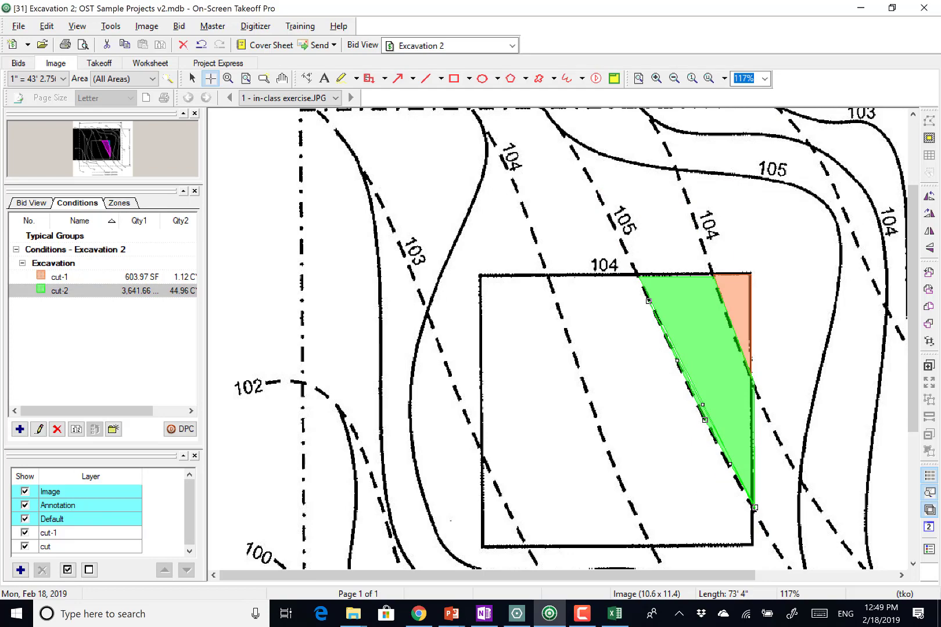
key(alt+Tab)
key(alt+Tab)
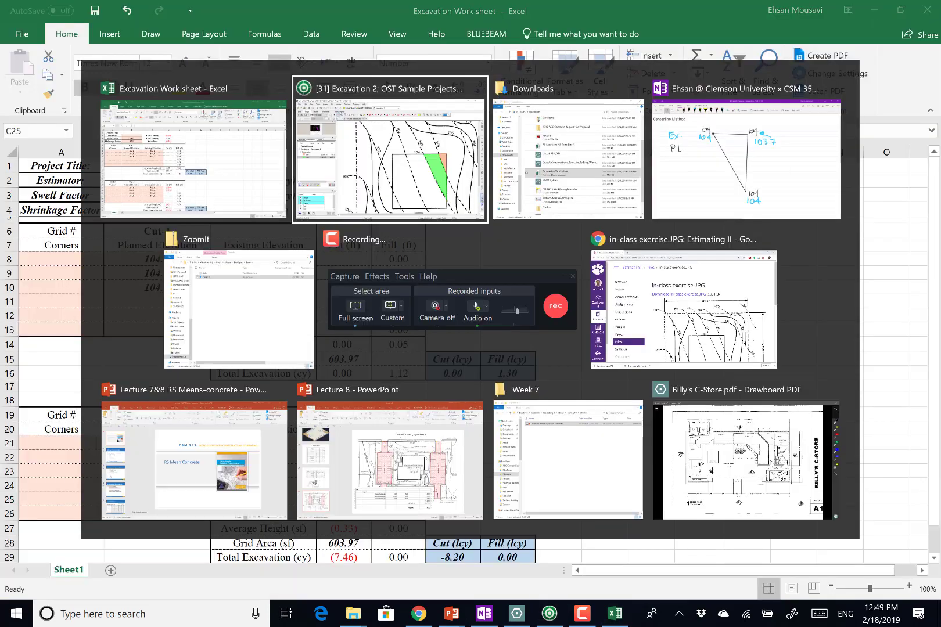
key(Escape)
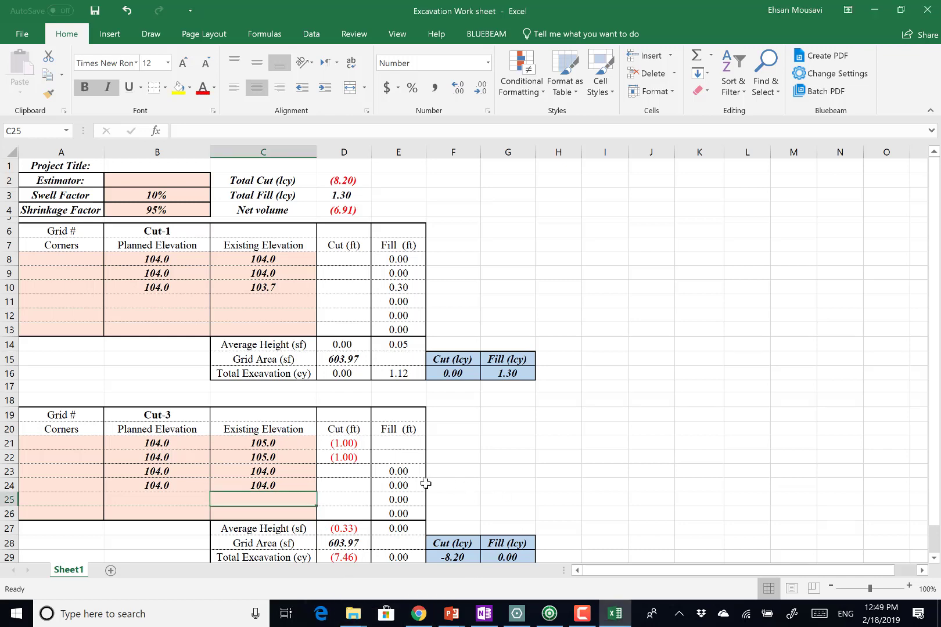
Step: Check the Cut-3 average height formula in D27 and review the cut-2 condition's properties in On-Screen Takeoff
scroll(426, 484, down, 3)
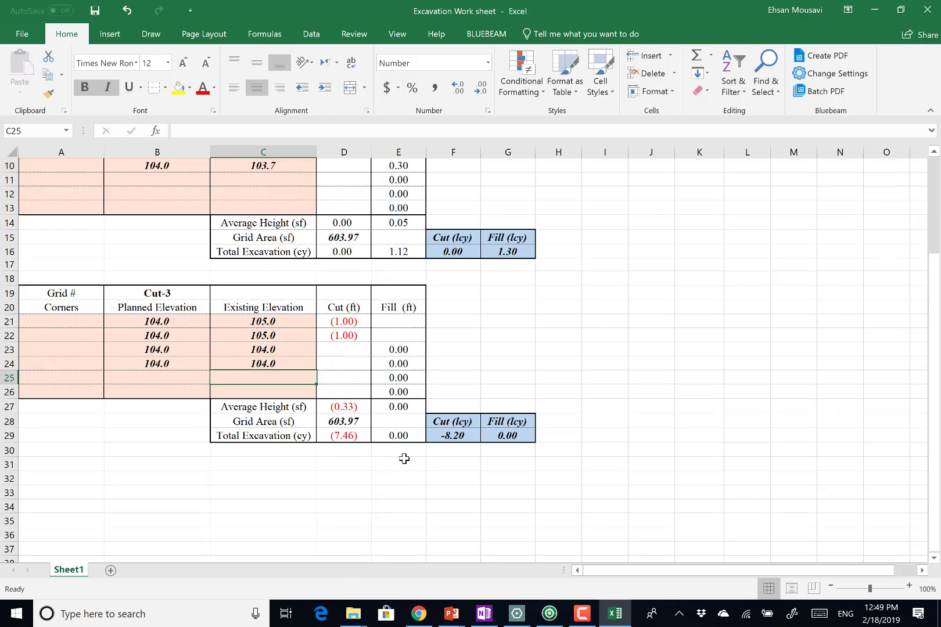
click(341, 407)
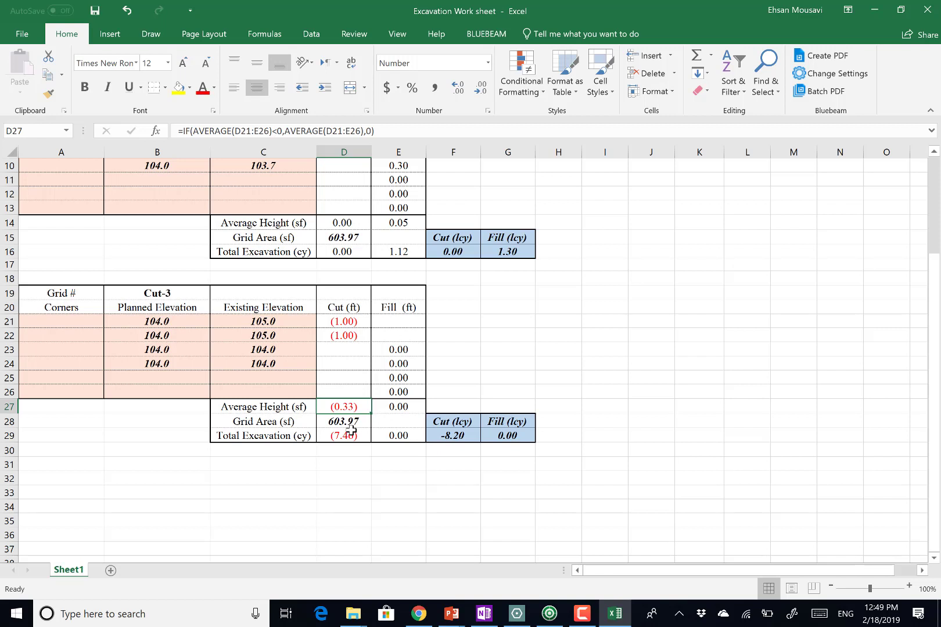
key(alt+Tab)
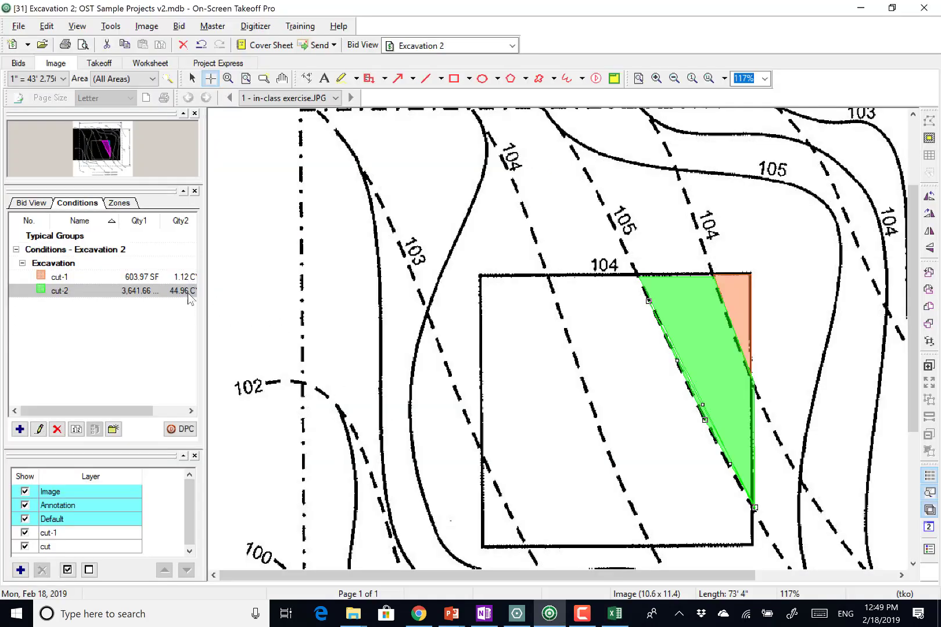
double_click(155, 293)
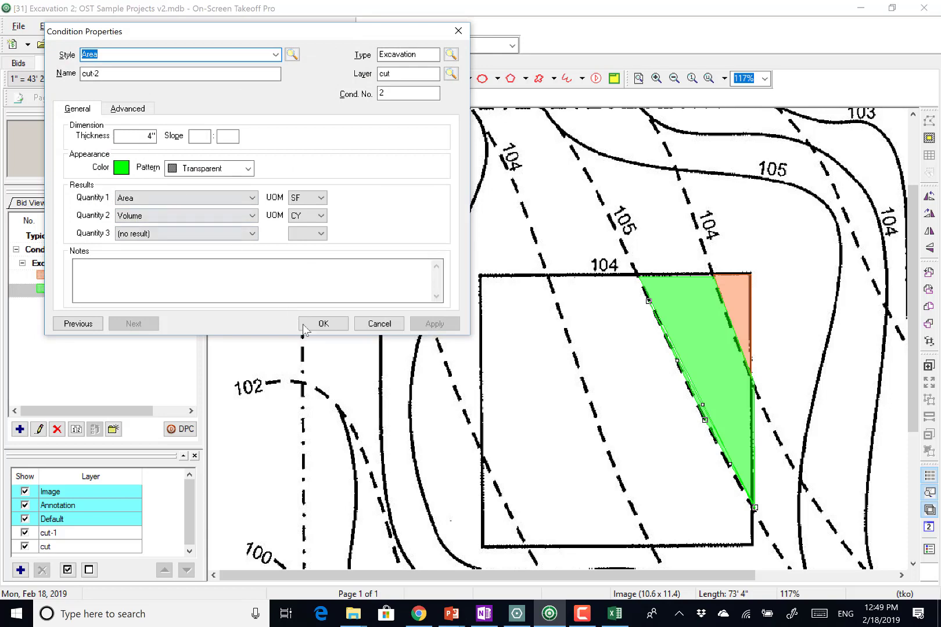
click(318, 331)
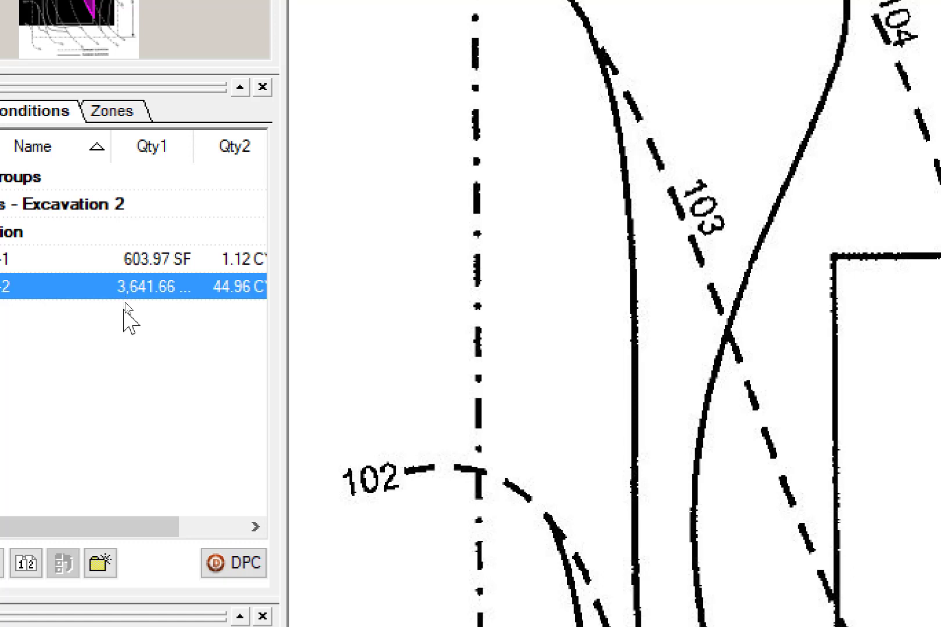
key(alt+Tab)
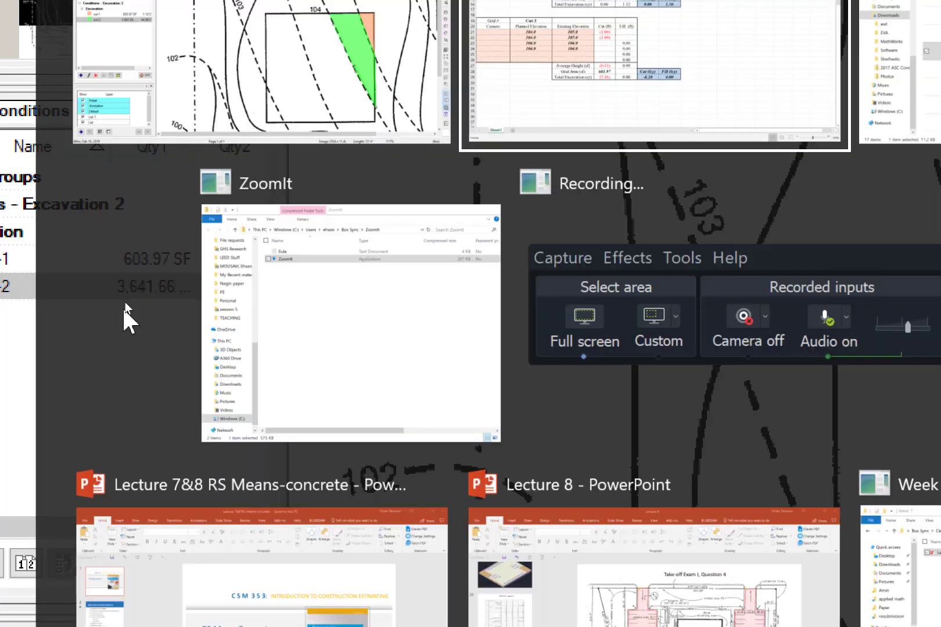
scroll(382, 511, down, 1)
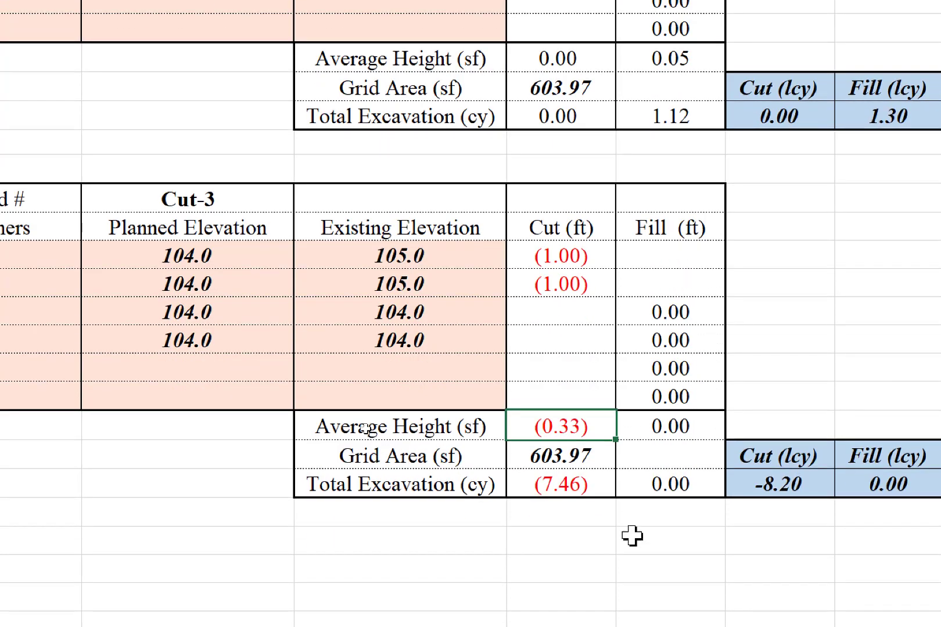
click(583, 459)
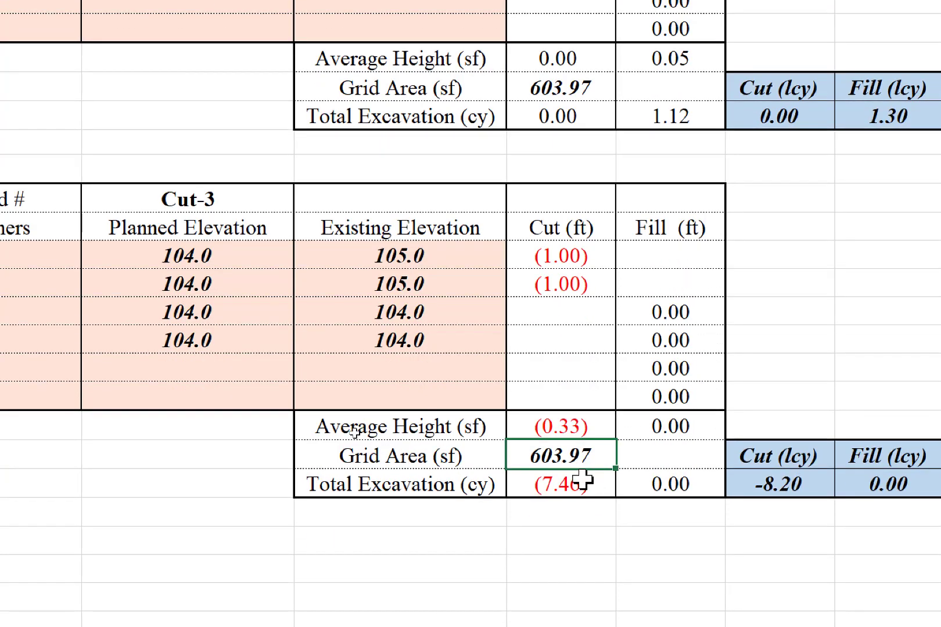
text(3)
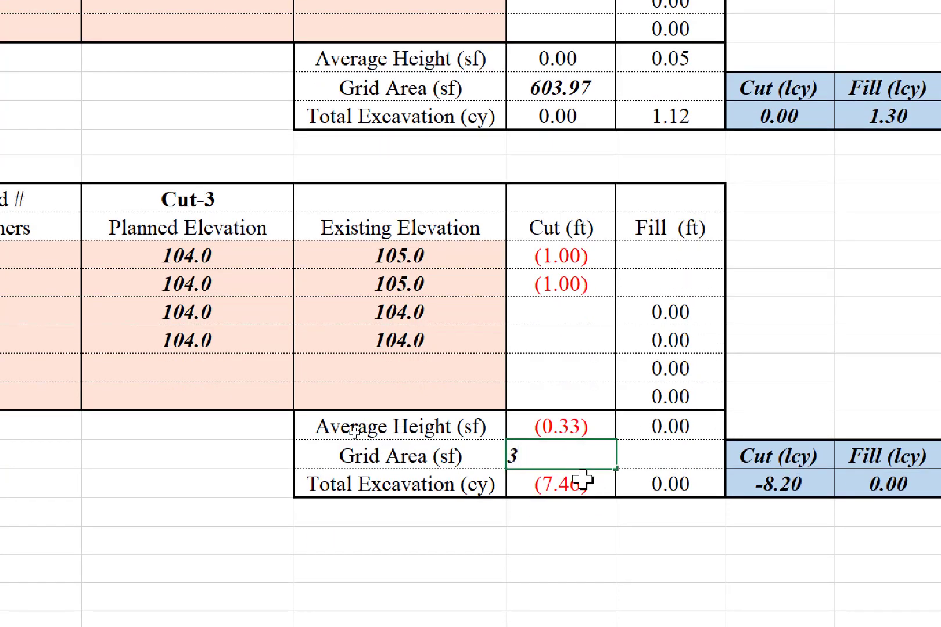
text(6)
key(Escape)
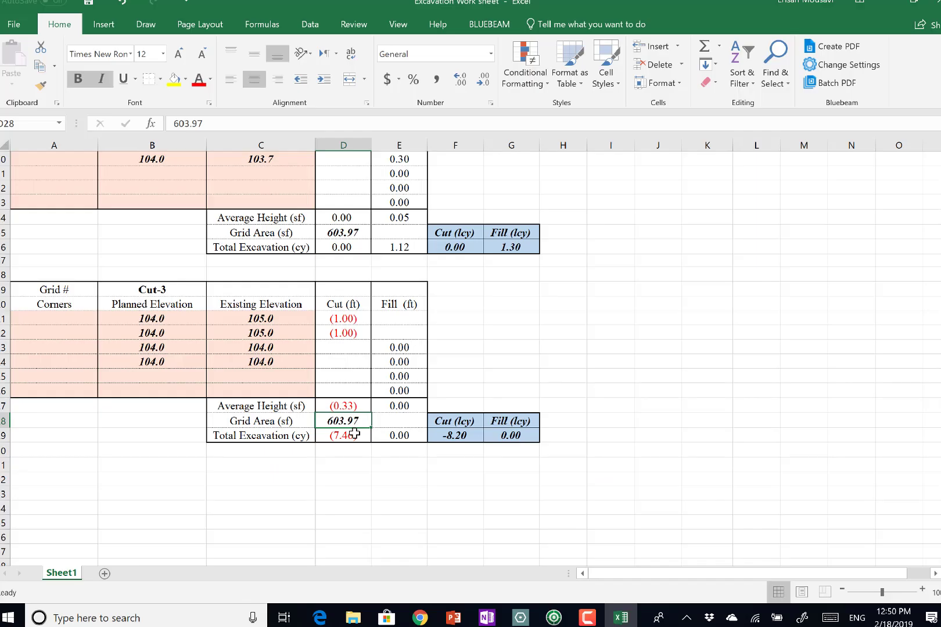
key(alt+Tab)
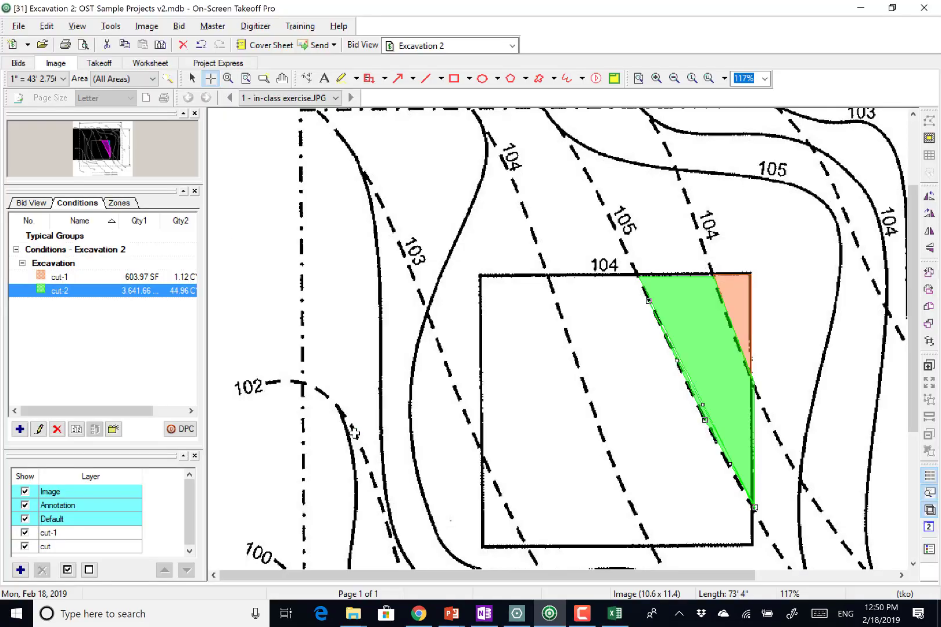
key(alt+Tab)
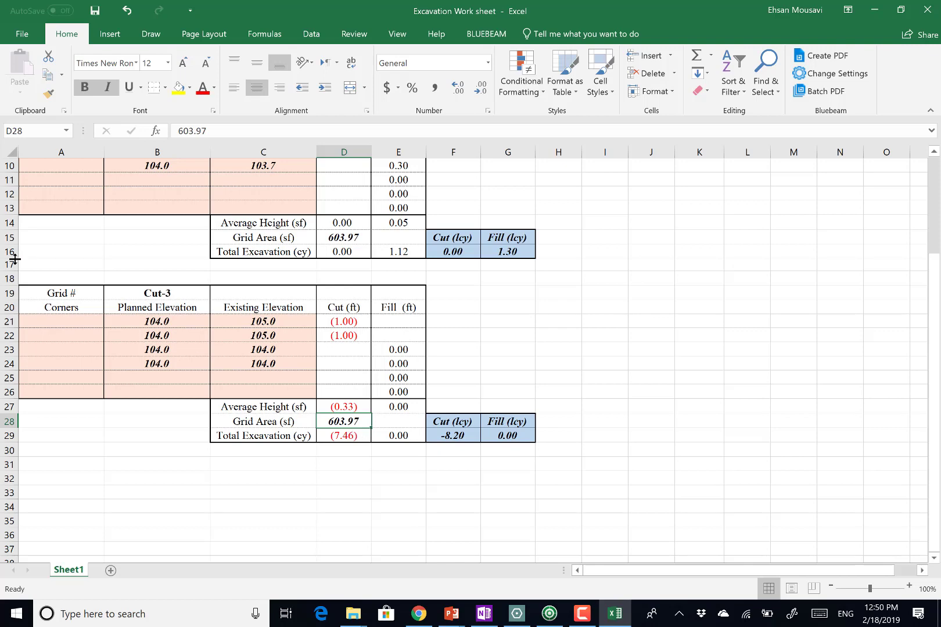
Step: Examine the Cut-1 table and compare the cut formulas in column D of the Cut-1 and Cut-3 tables
scroll(96, 281, up, 3)
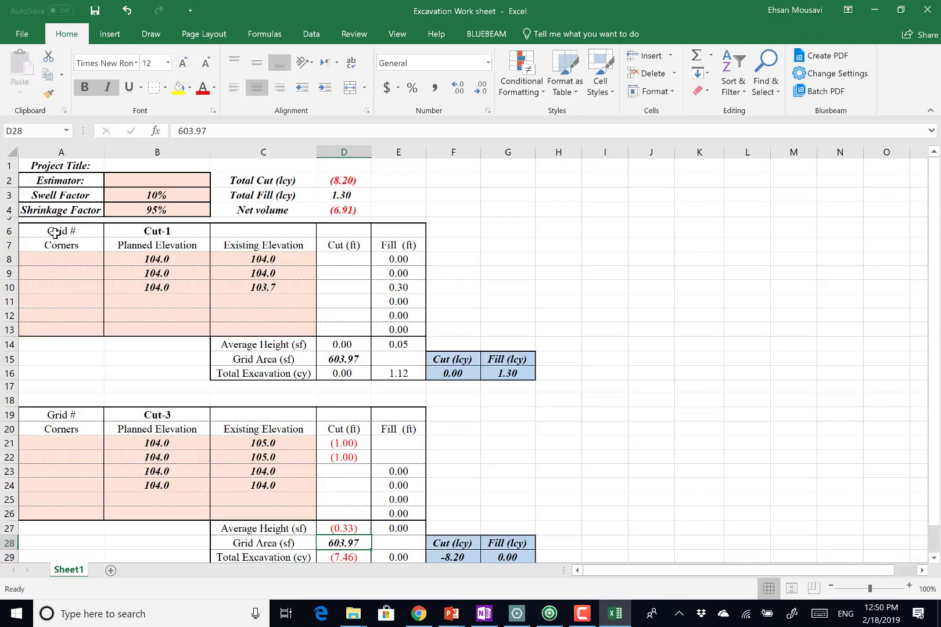
drag(54, 231, 511, 376)
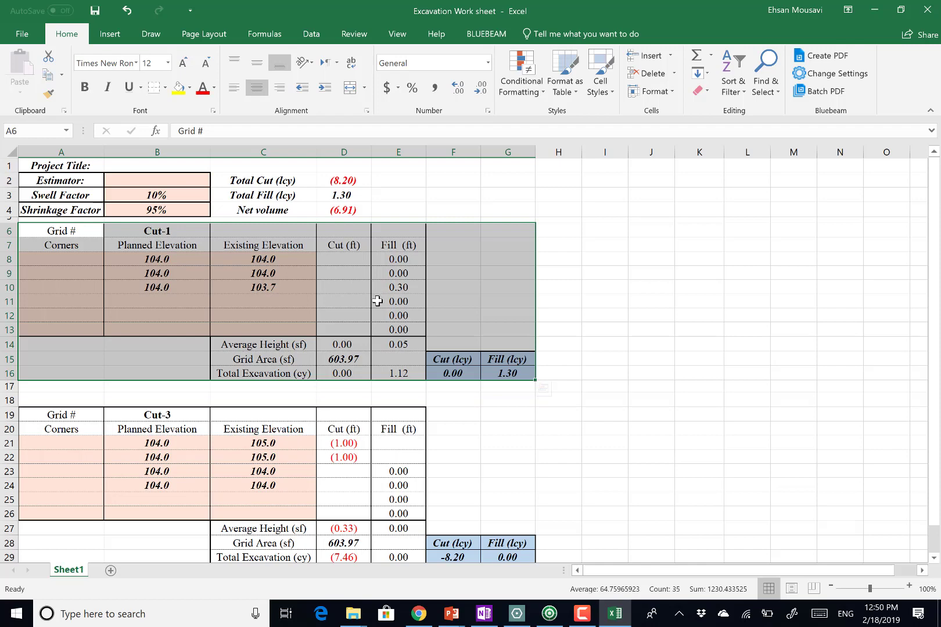
scroll(381, 308, down, 1)
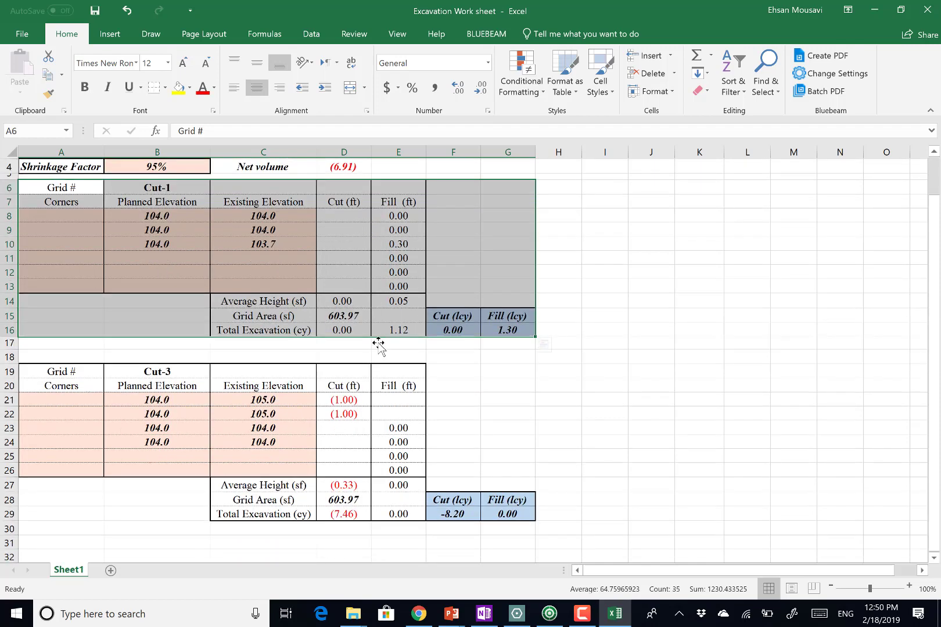
click(352, 426)
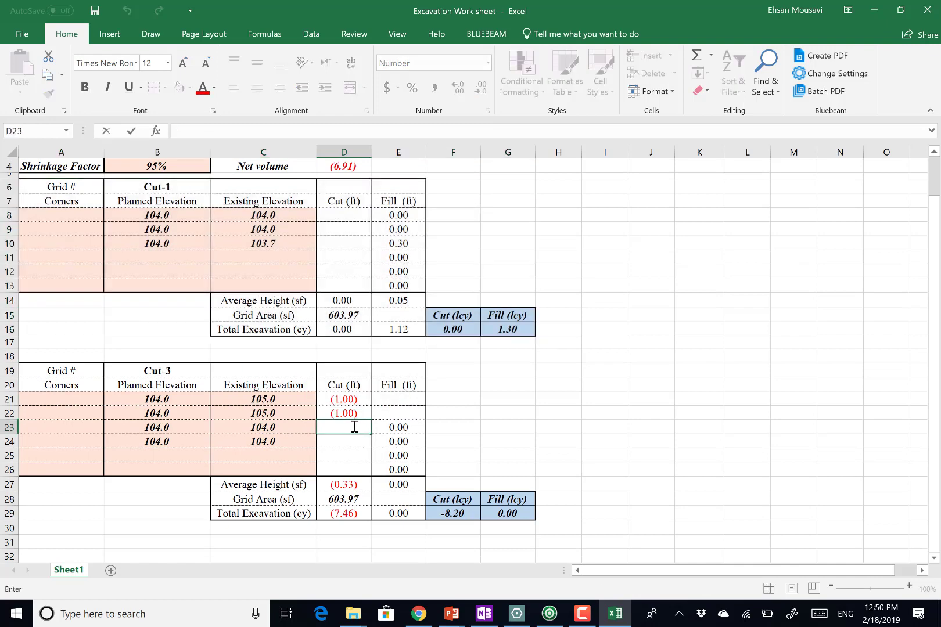
click(360, 439)
double_click(352, 414)
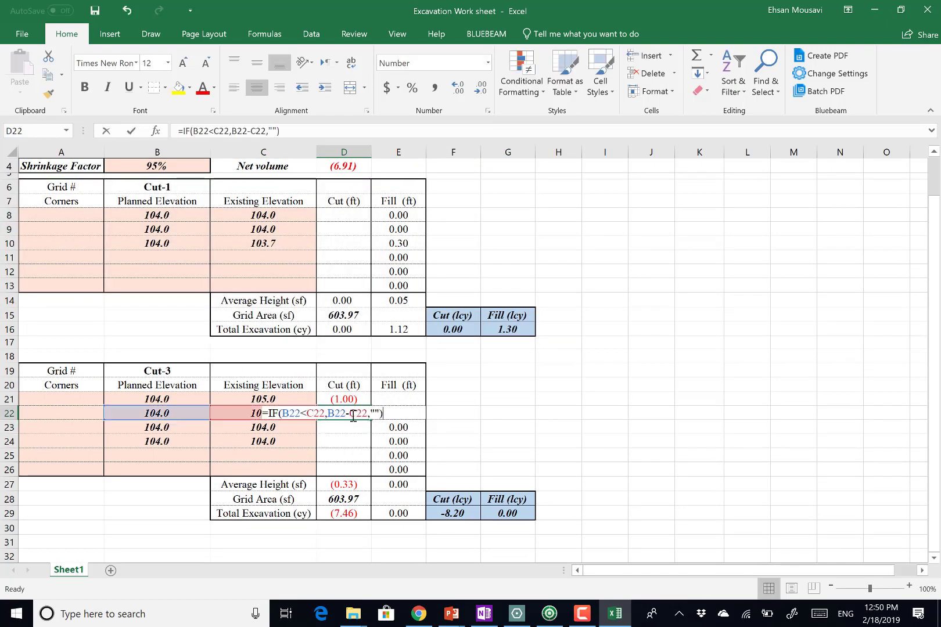
key(Escape)
double_click(340, 217)
key(Escape)
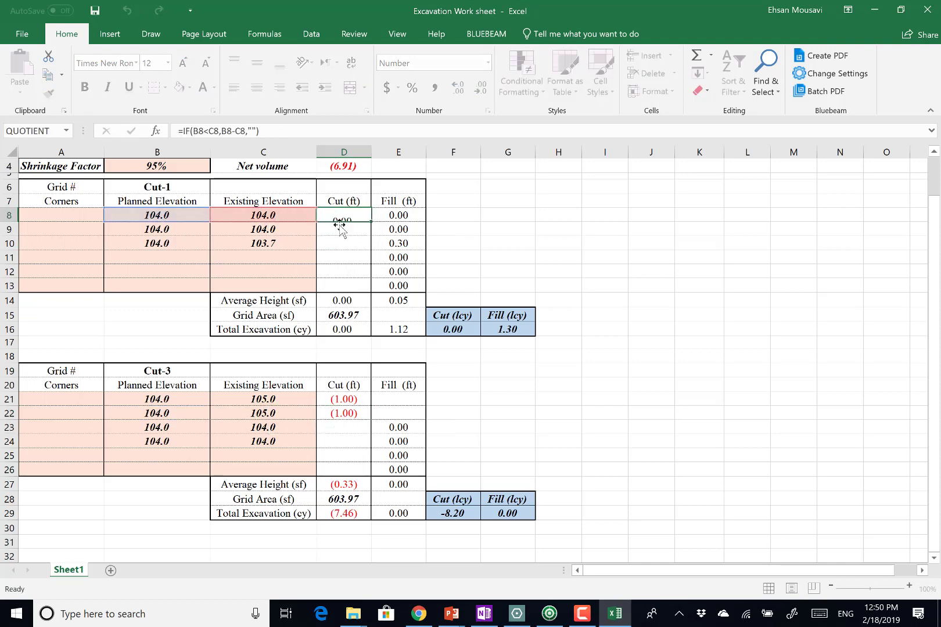
double_click(340, 230)
key(Escape)
click(342, 241)
key(ctrl+Up)
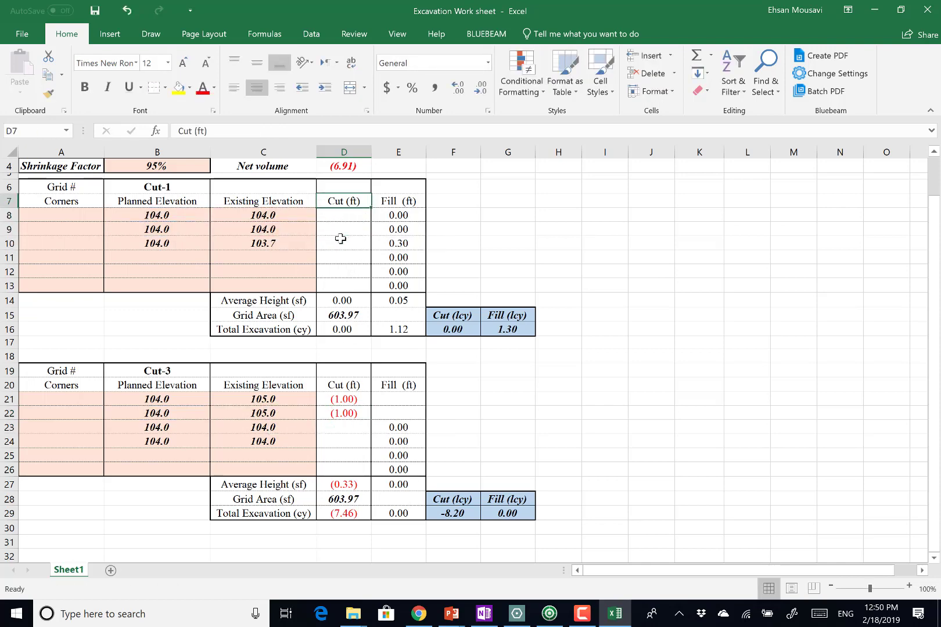
Step: Fill the cut formula from D8 down to D13 and from D21 down to D26, and check the Cut-3 cells
click(347, 216)
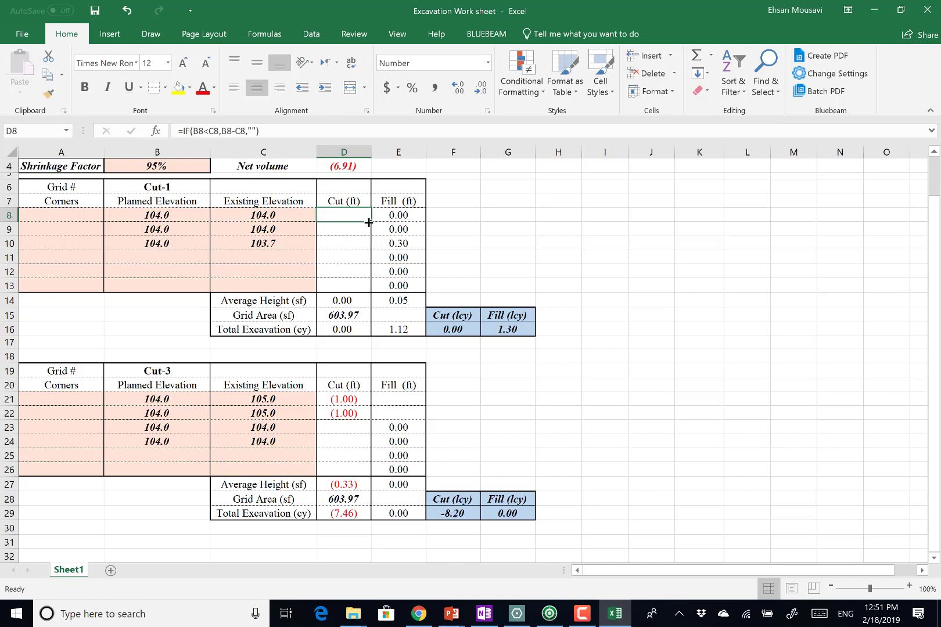
drag(370, 221, 367, 289)
drag(364, 403, 373, 472)
click(345, 425)
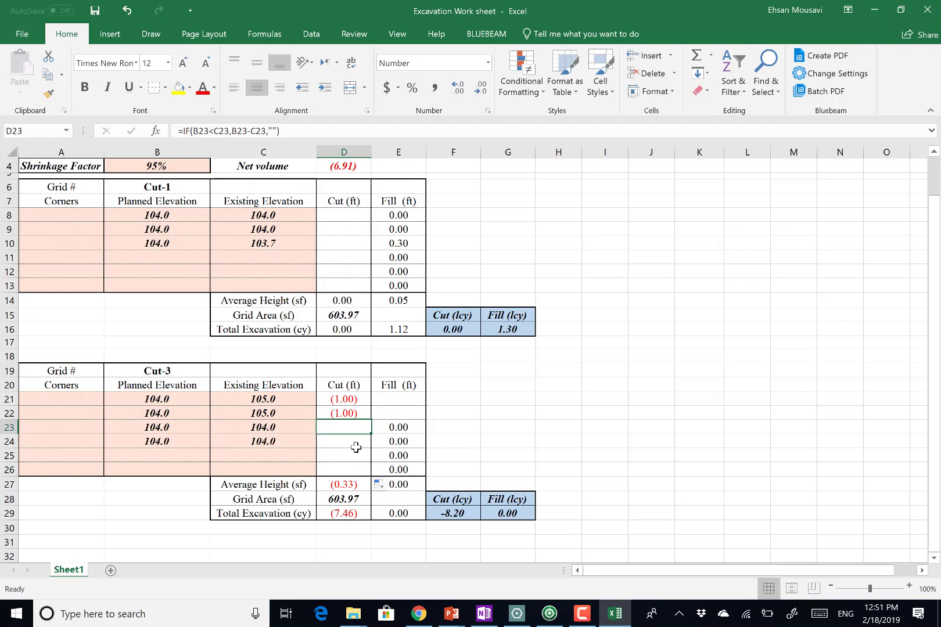
drag(343, 401, 371, 475)
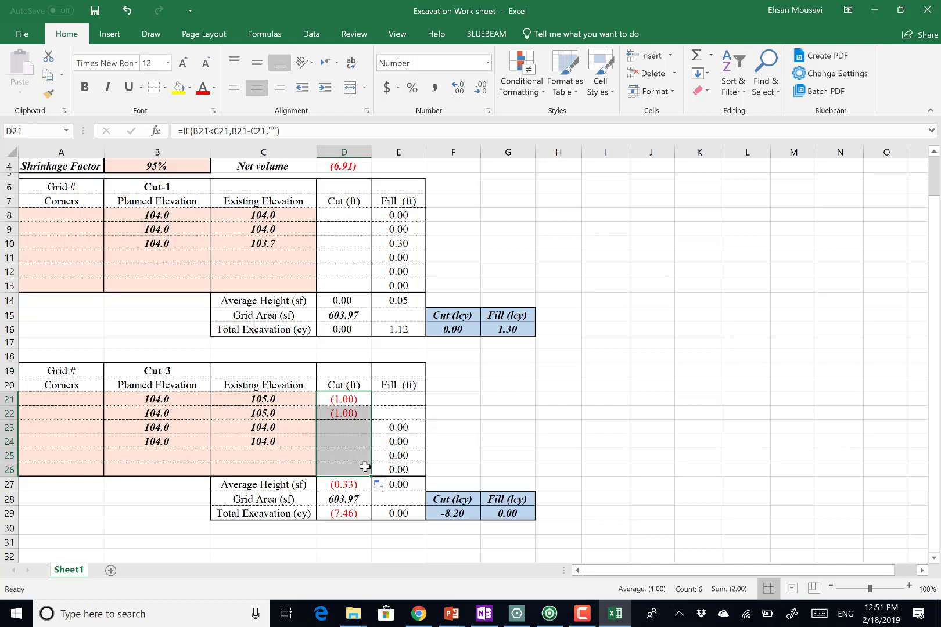
Step: Set the Cut-3 grid area in D28 to 3641.66, taking the cut-2 area from On-Screen Takeoff
key(alt+Tab)
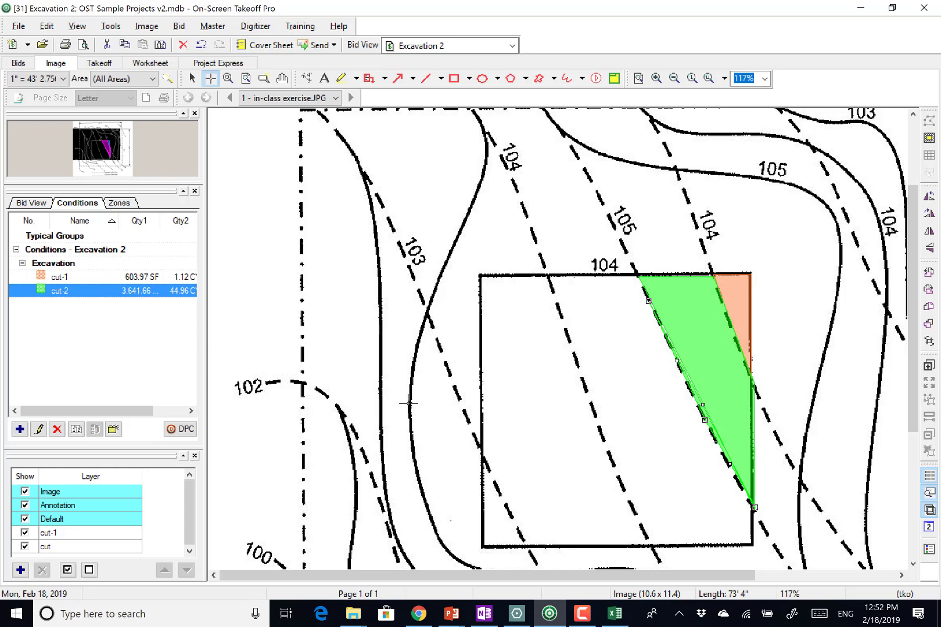
key(alt+Tab)
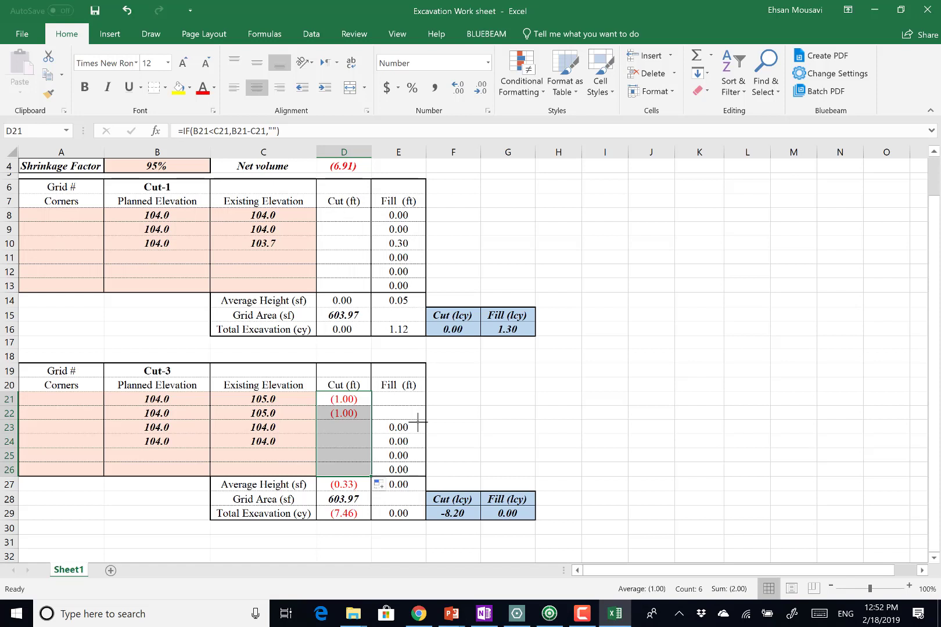
key(Down)
key(Down)
key(Down)
key(Down)
key(Down)
key(Down)
key(Down)
key(Down)
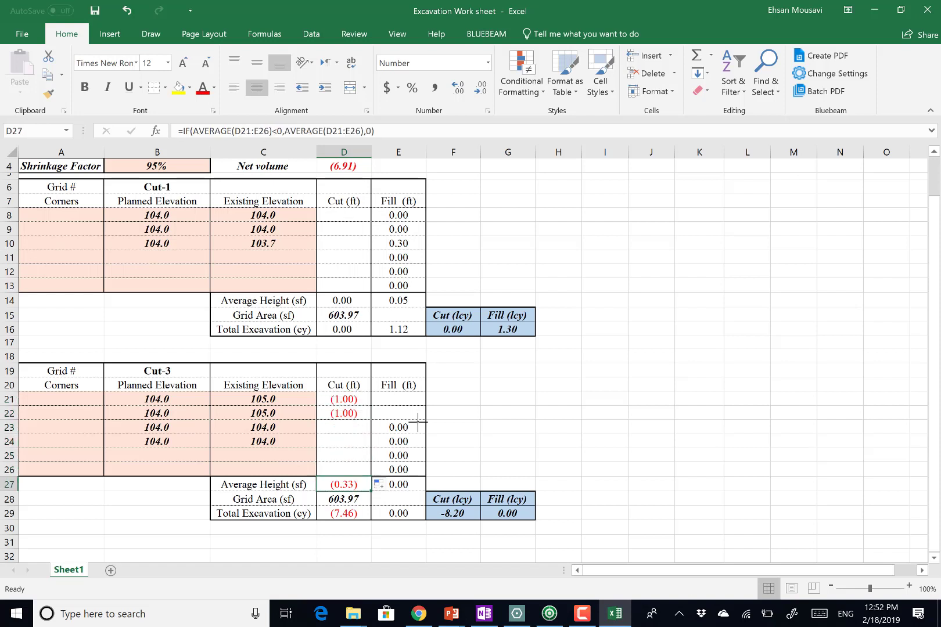
key(Up)
text(36)
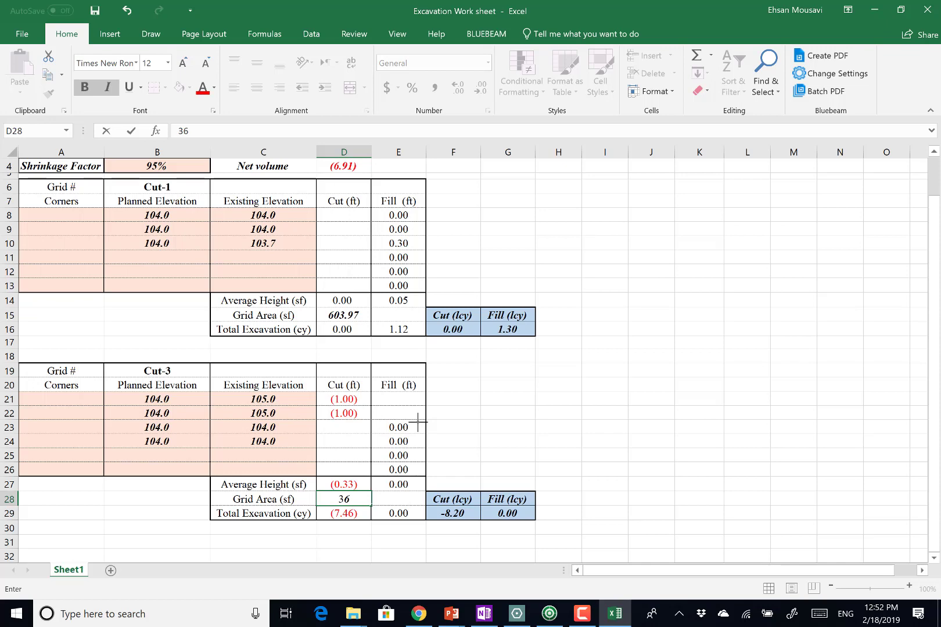
key(alt+Tab)
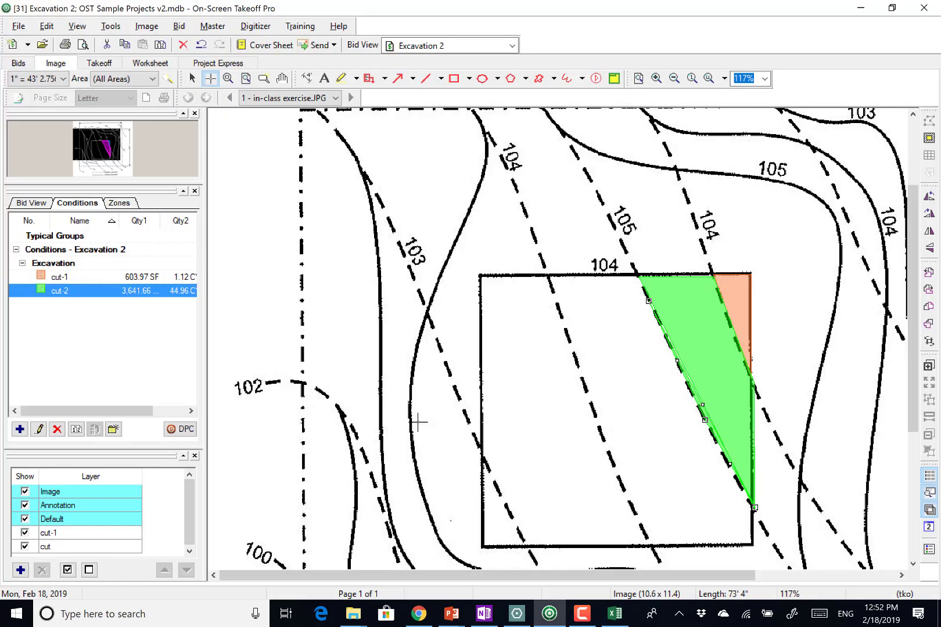
key(alt+Tab)
text(4)
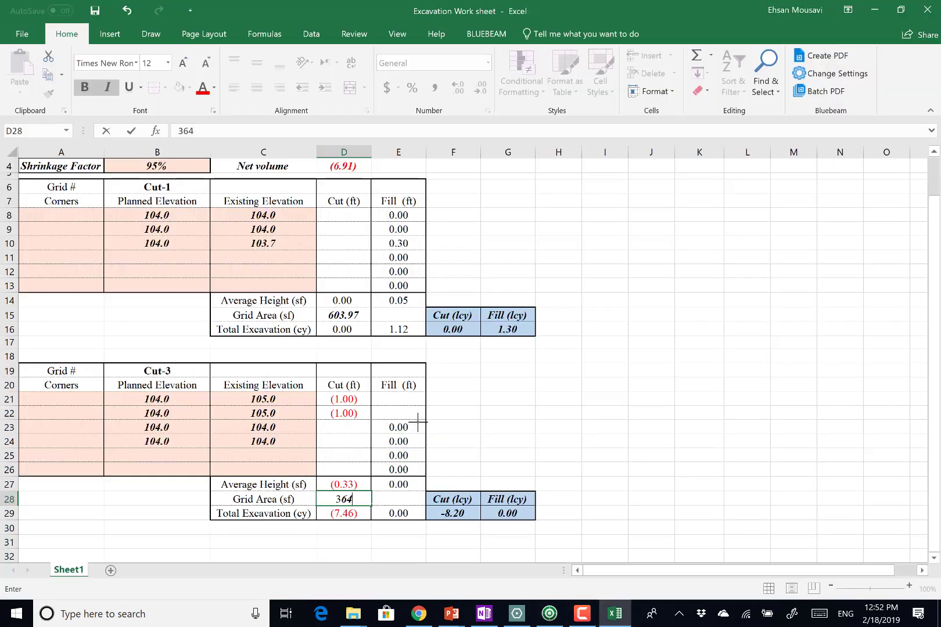
text(1.66)
key(Return)
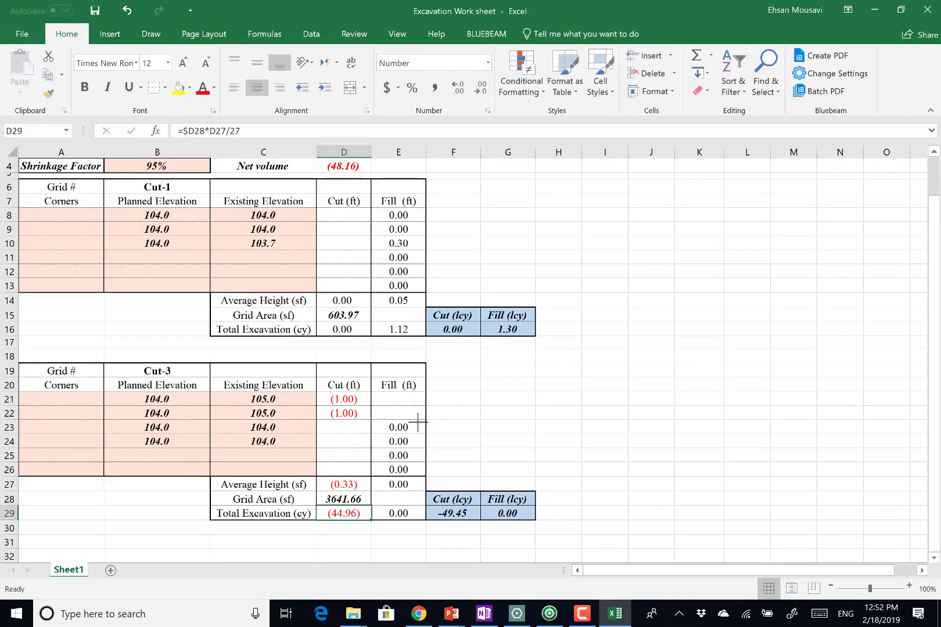
Step: Compare the Cut-3 total excavation in the Excel worksheet with the cut-2 volume in On-Screen Takeoff
key(alt+Tab)
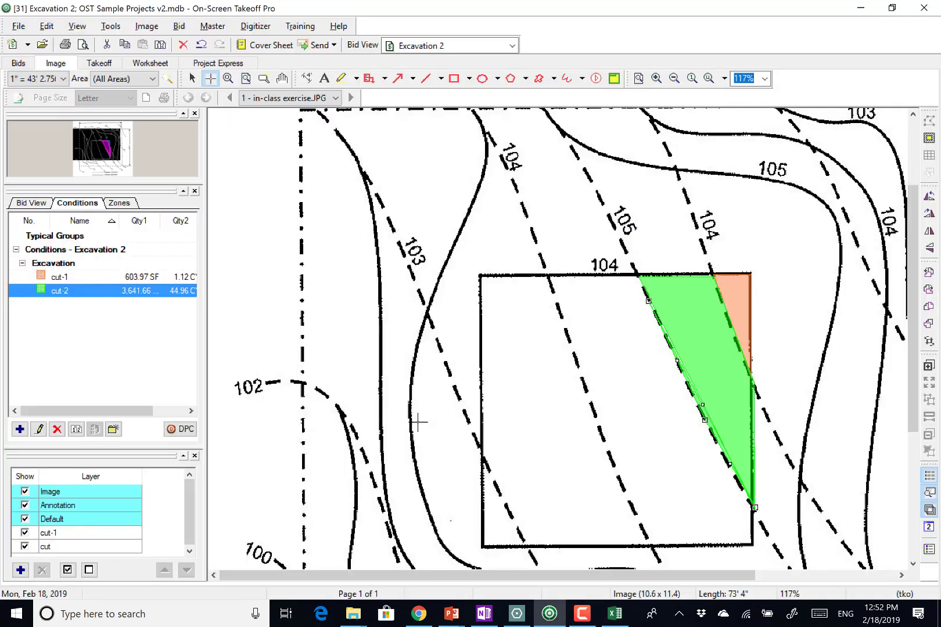
key(alt+Tab)
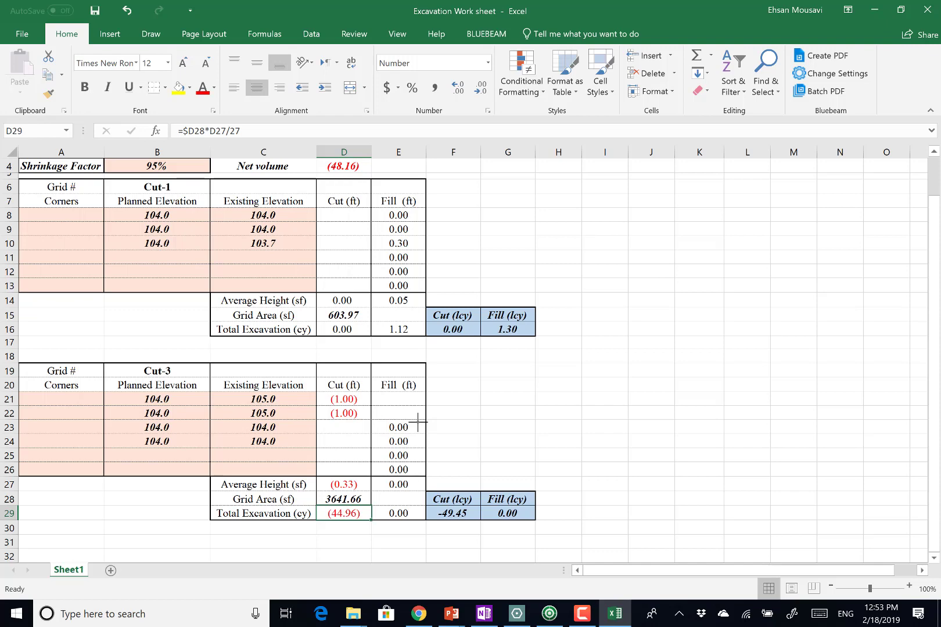
key(alt+Tab)
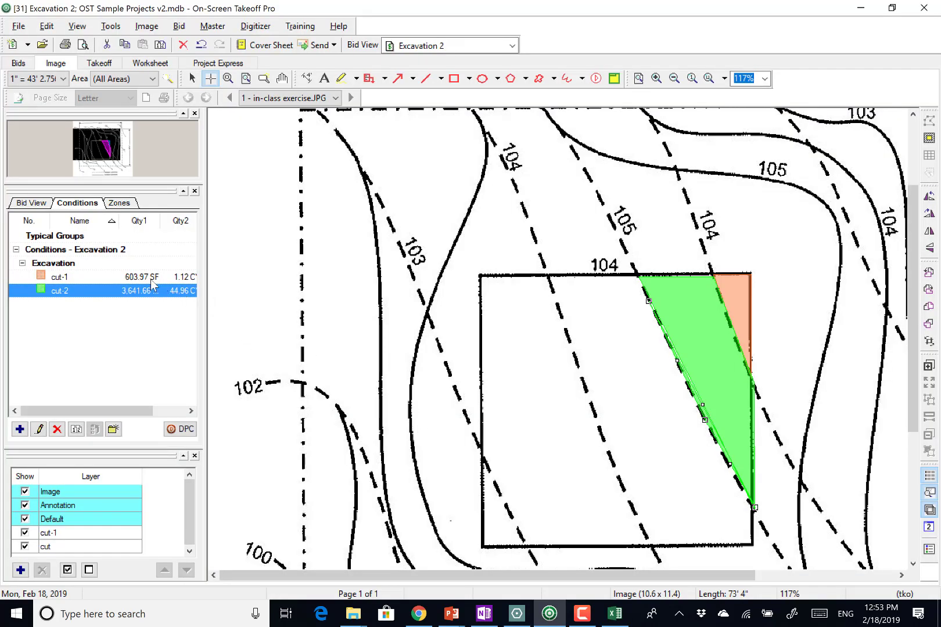
Step: Change the cut-1 condition's type from Excavation to Cut, selecting Cut from the condition types
double_click(153, 278)
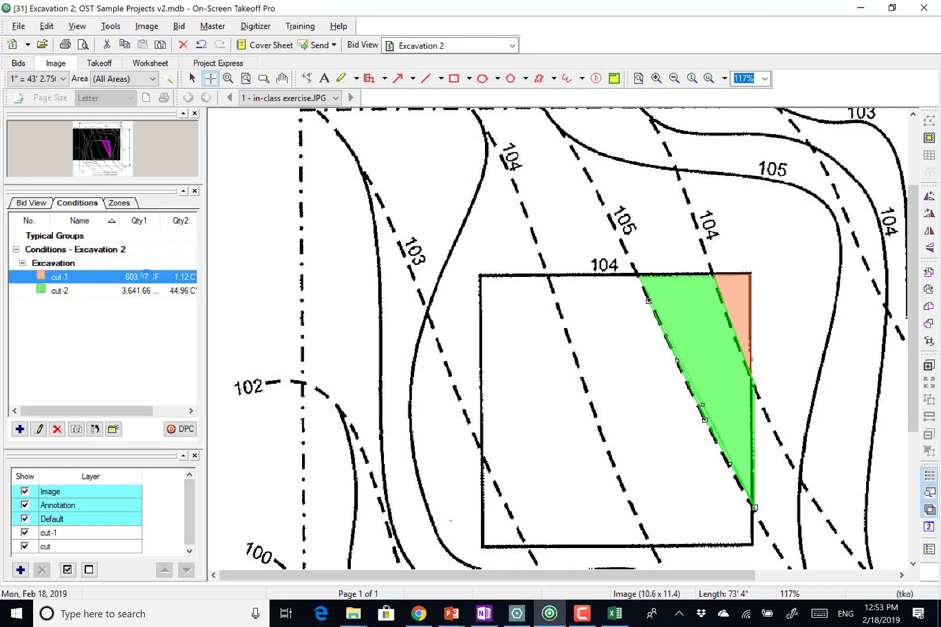
double_click(400, 55)
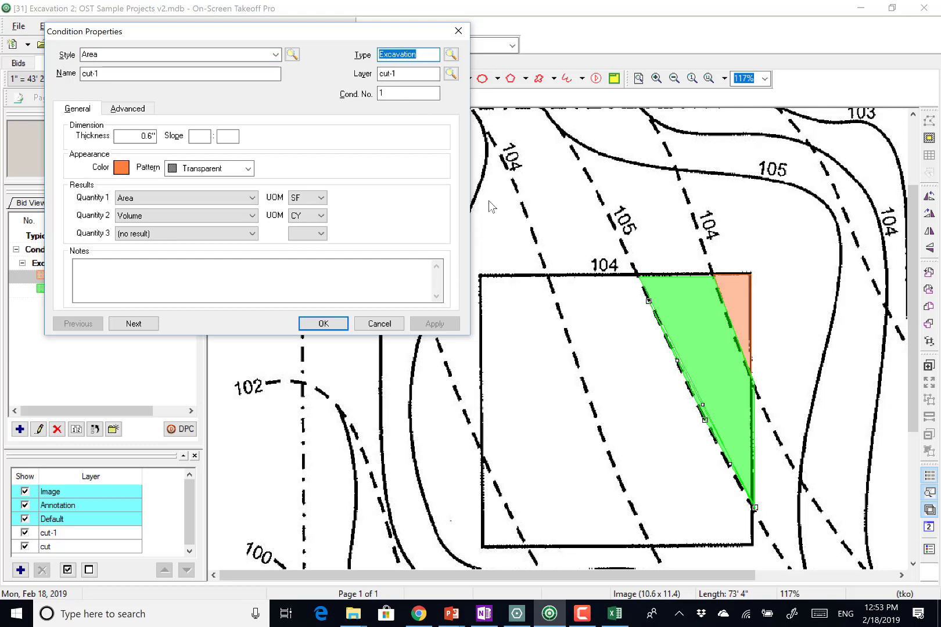
text(Cut)
key(Tab)
key(Return)
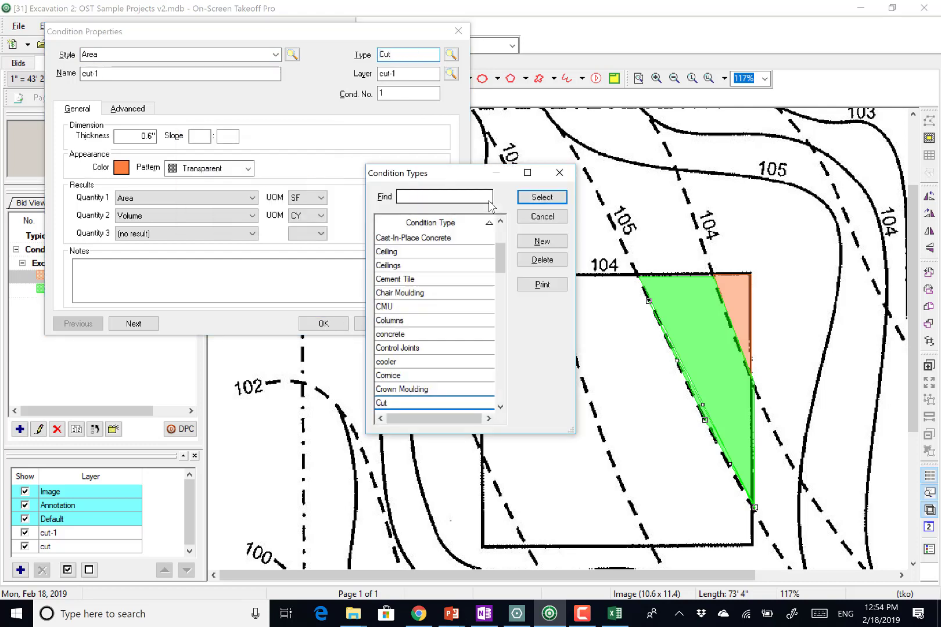
key(Return)
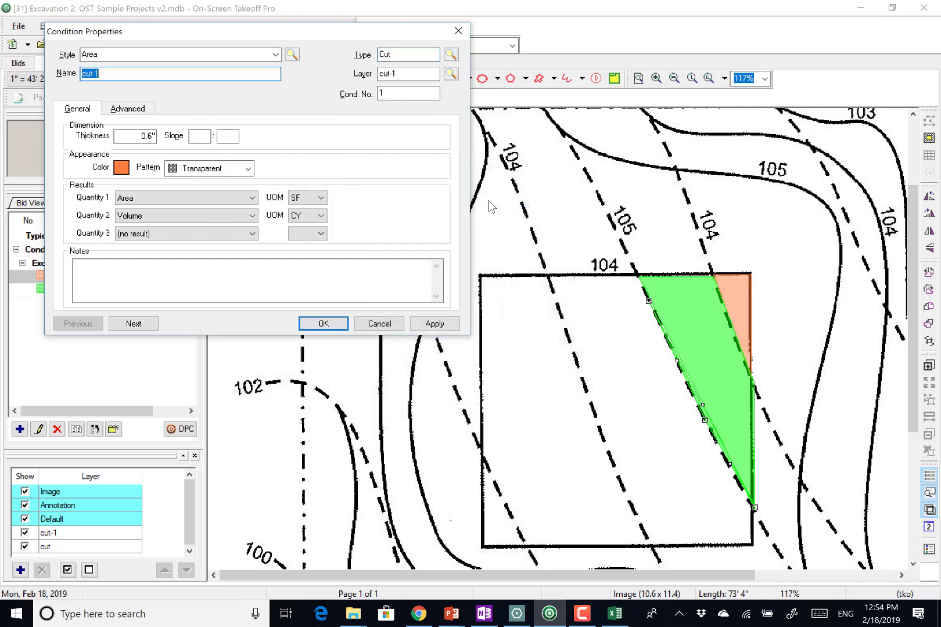
click(313, 322)
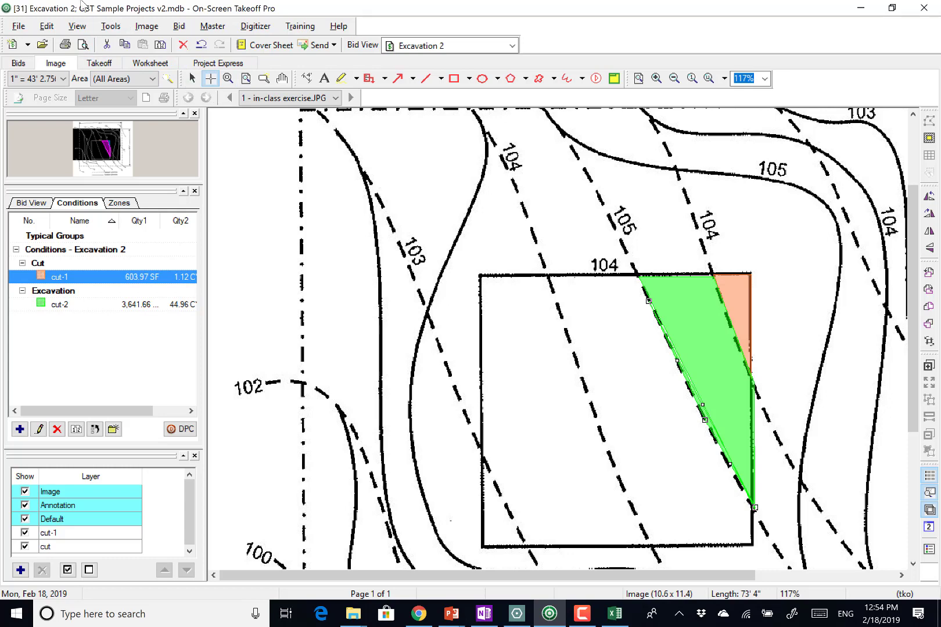
Step: Rename the 603.97 SF cut-1 condition as Fill-1 in its condition properties
double_click(120, 276)
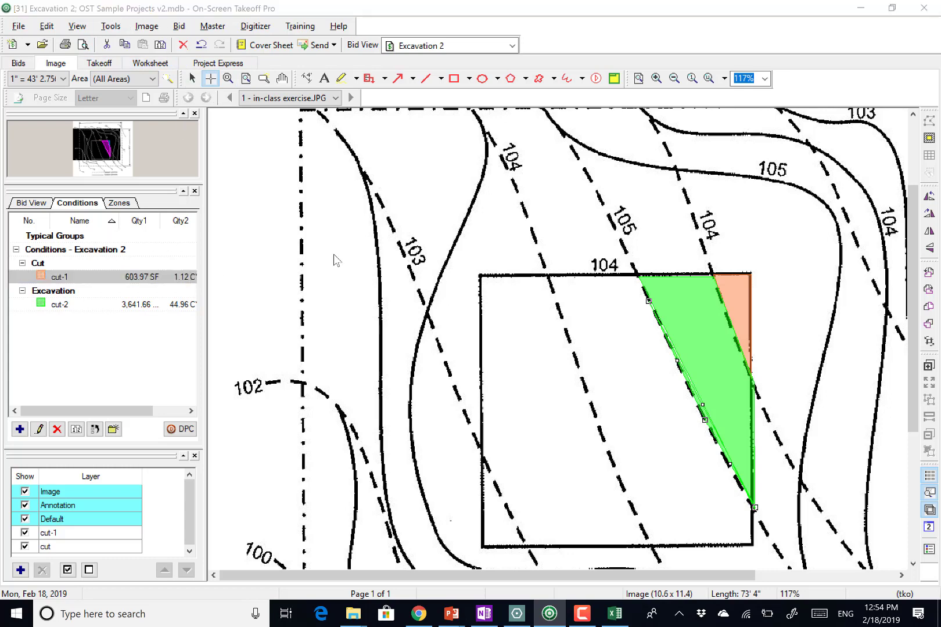
click(128, 74)
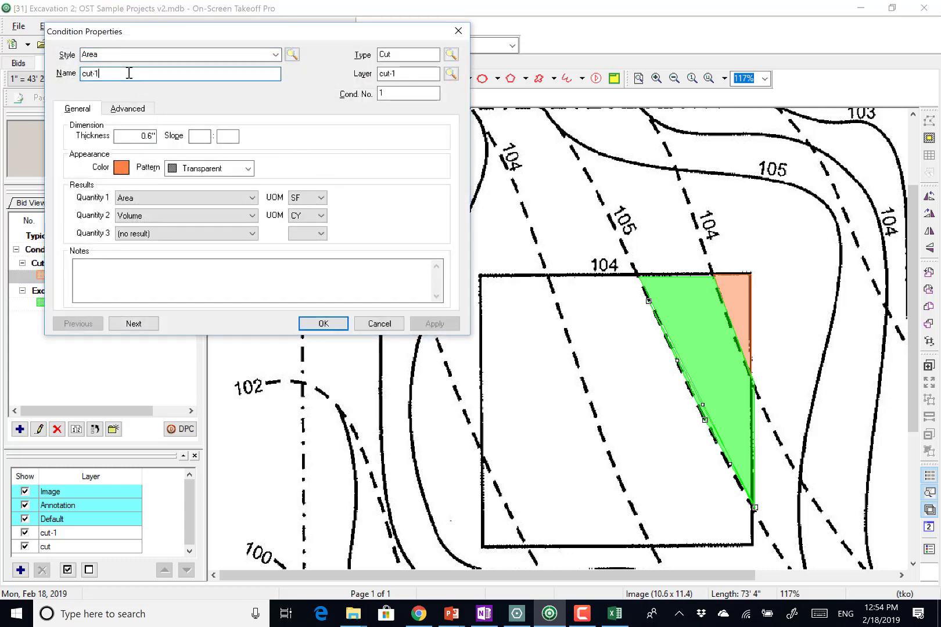
drag(128, 73, 39, 71)
text(Fill-1)
key(Tab)
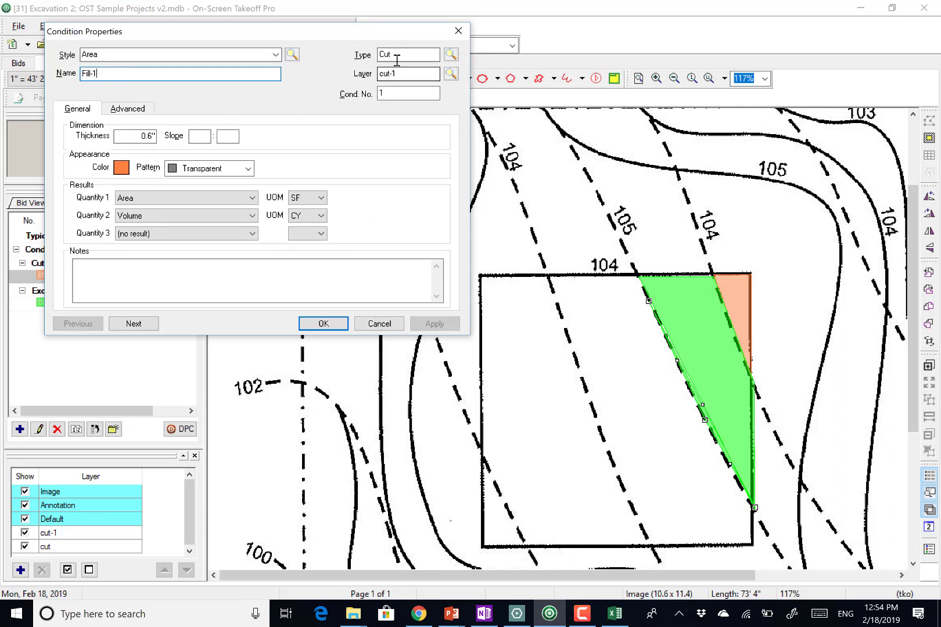
Step: Set the Fill-1 condition's type to Fill and save its properties
text(Fill)
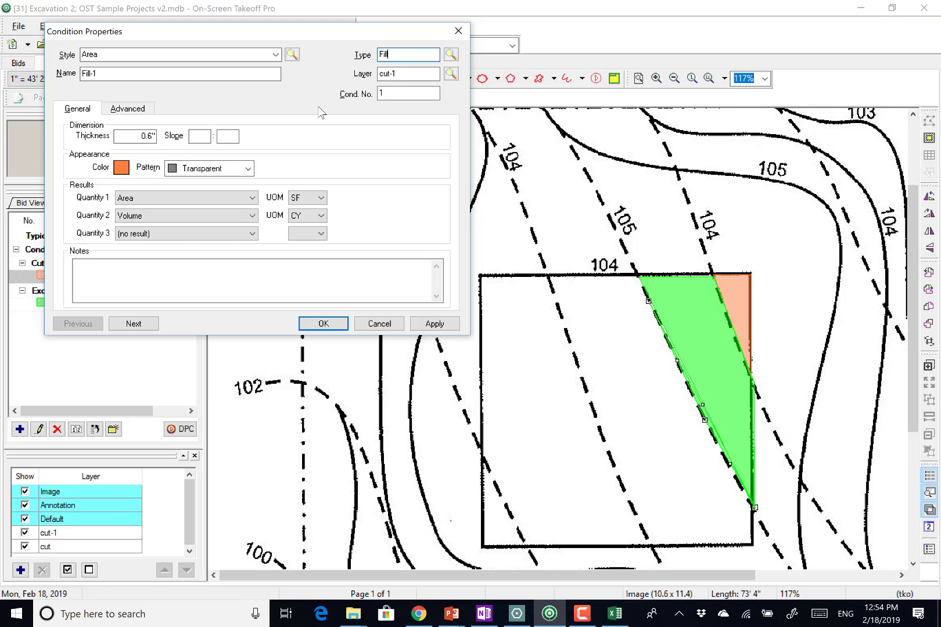
key(Tab)
key(Return)
key(Return)
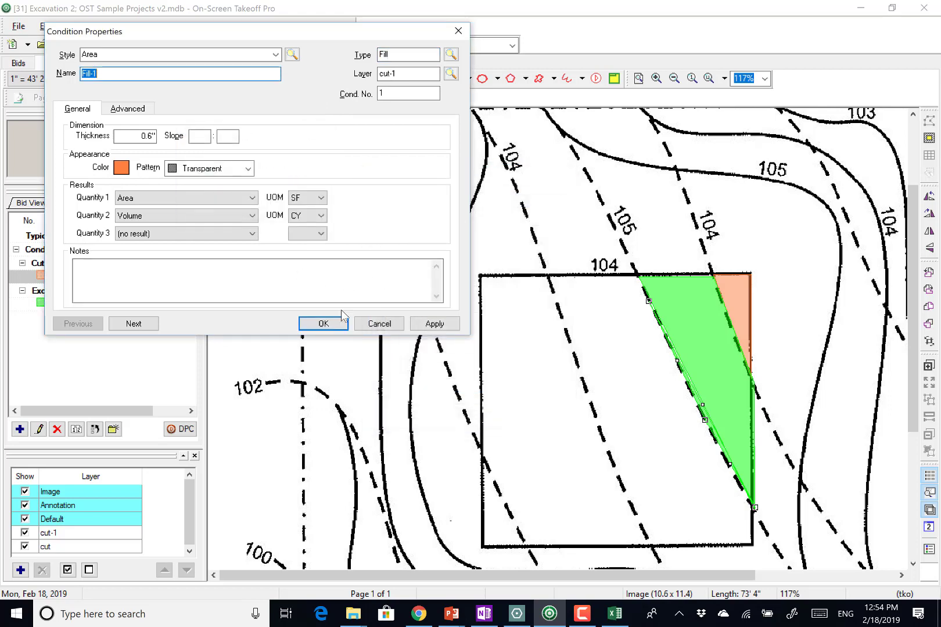
key(Return)
double_click(75, 301)
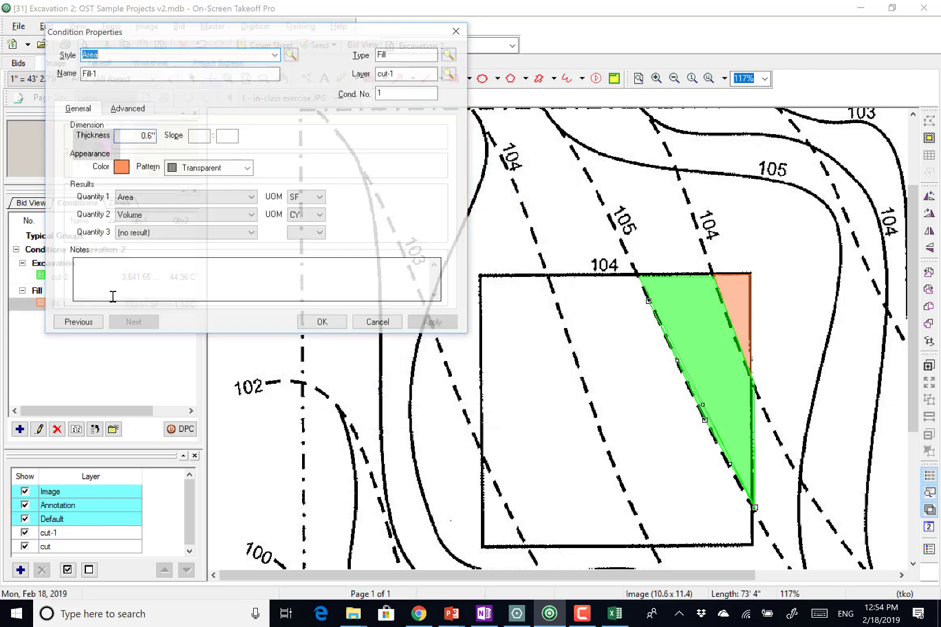
click(458, 31)
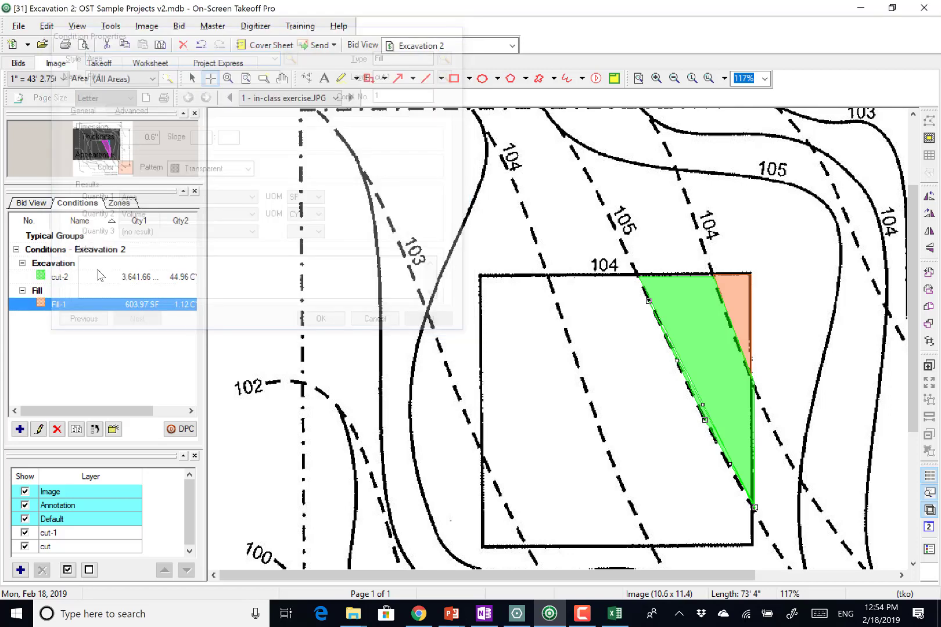
Step: Rename the green cut-2 condition as cut-1 in its condition properties
double_click(59, 277)
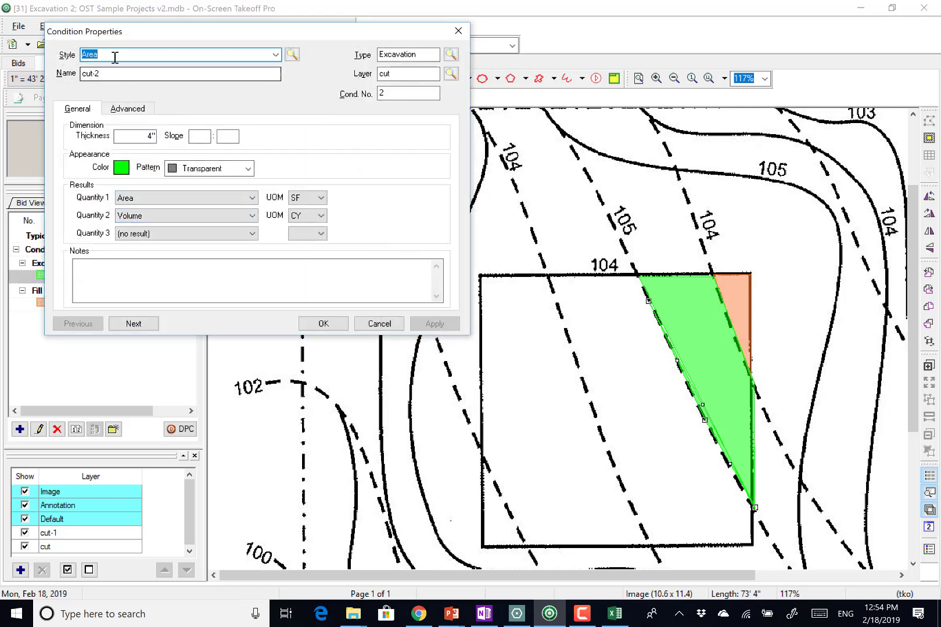
click(119, 74)
key(BackSpace)
key(BackSpace)
key(BackSpace)
key(BackSpace)
key(BackSpace)
text(cut-1)
key(Tab)
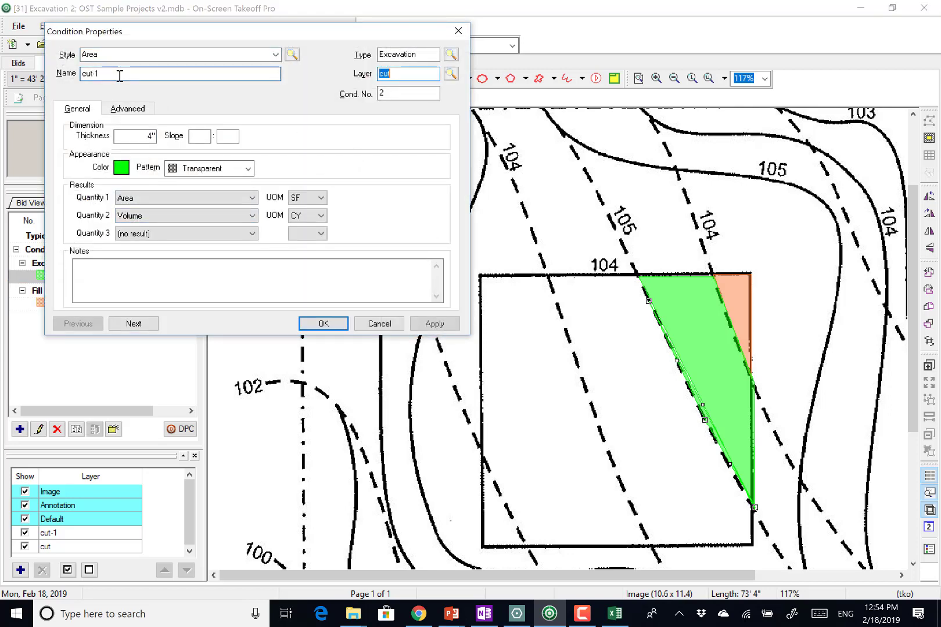
Step: Set the type of the green cut-1 condition to Cut and save its properties
double_click(400, 55)
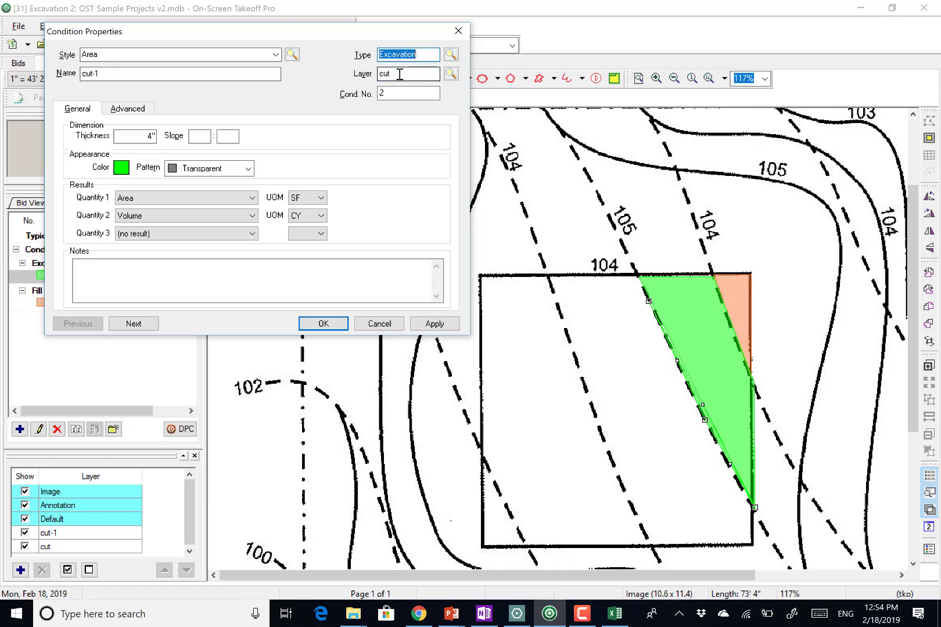
text(Cut)
key(Tab)
key(Tab)
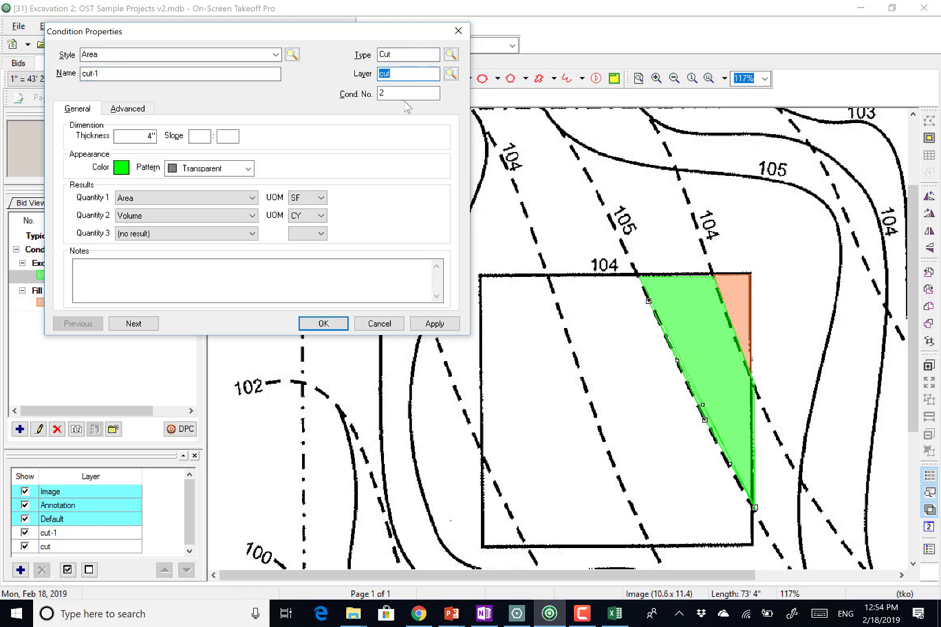
click(321, 323)
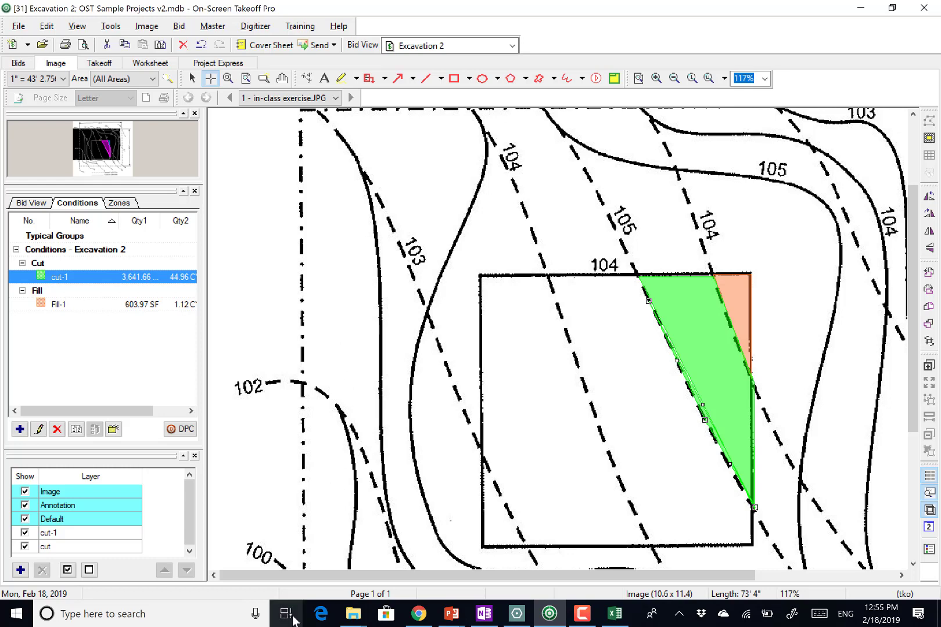
scroll(452, 267, down, 2)
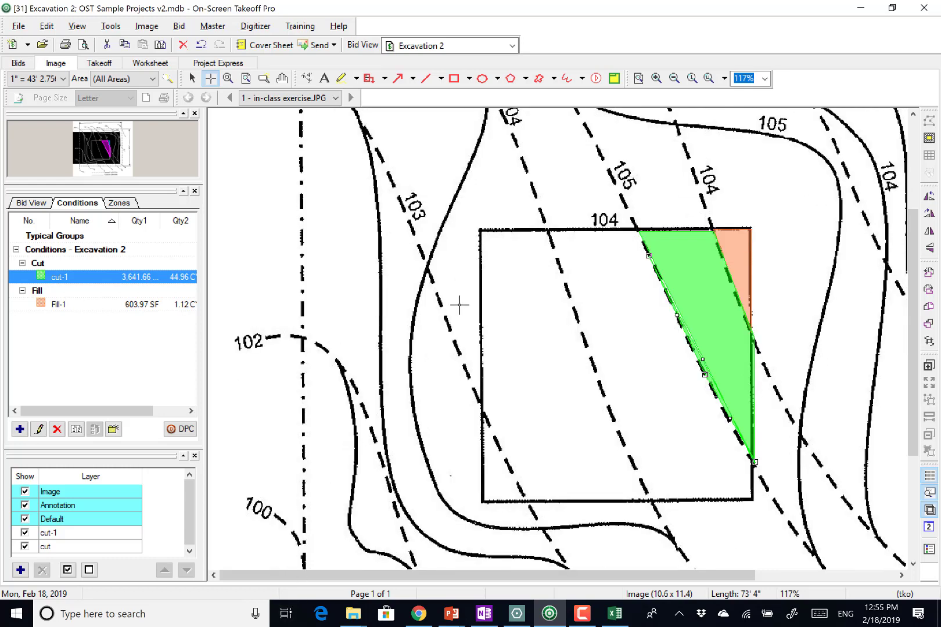